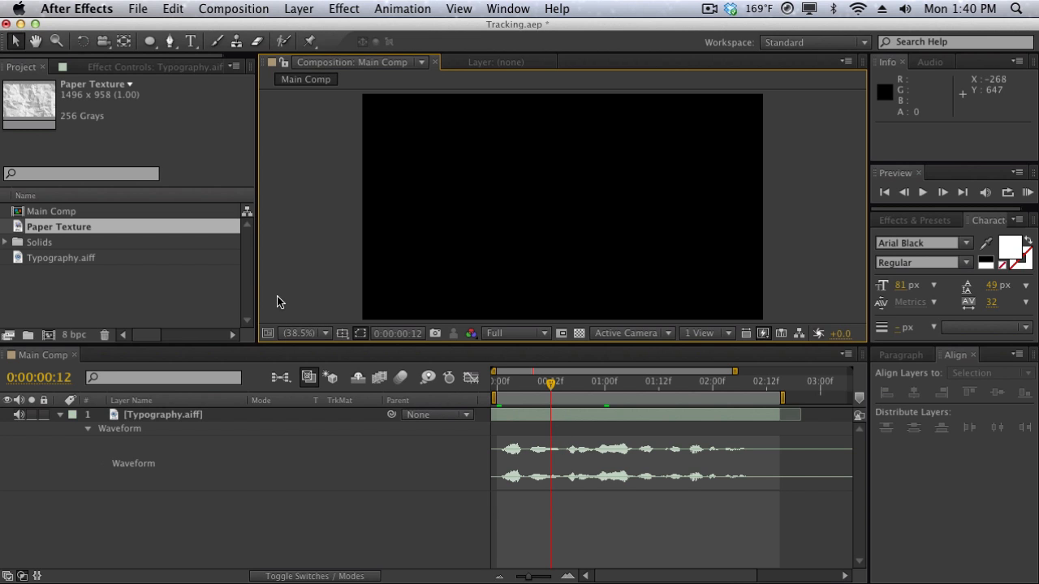
Create a white 1280 x 720 px solid layer named BG.
{"action": "left_click", "coordinate": [312, 7]}
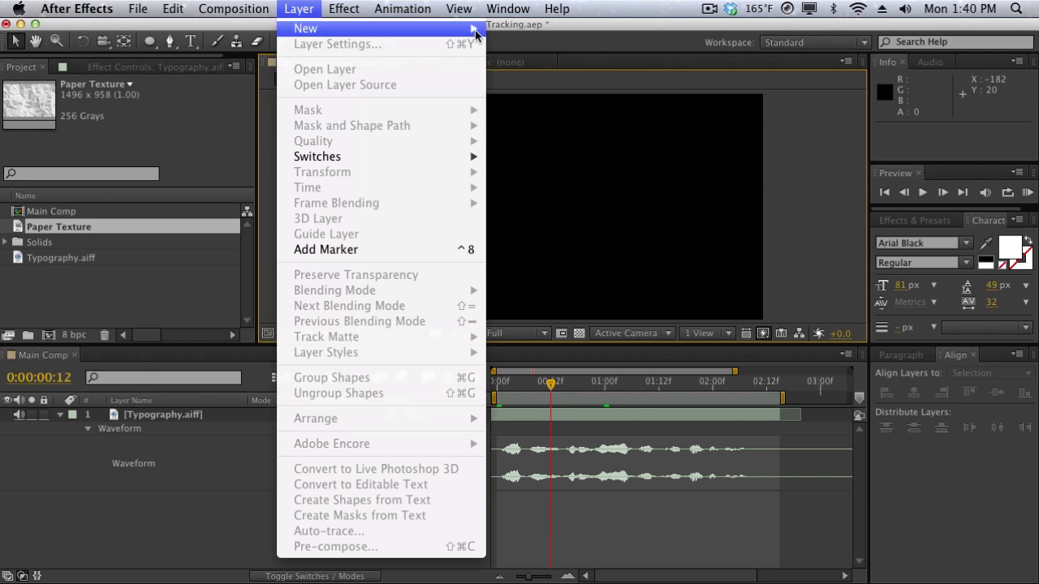
{"action": "left_click", "coordinate": [520, 45]}
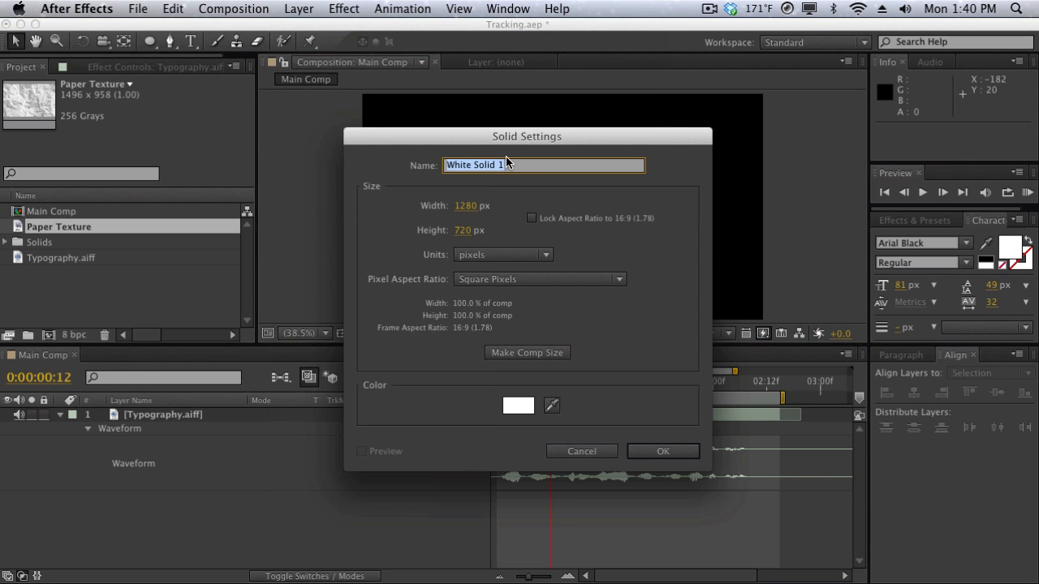
{"action": "type", "text": "BG"}
{"action": "key", "text": "Return"}
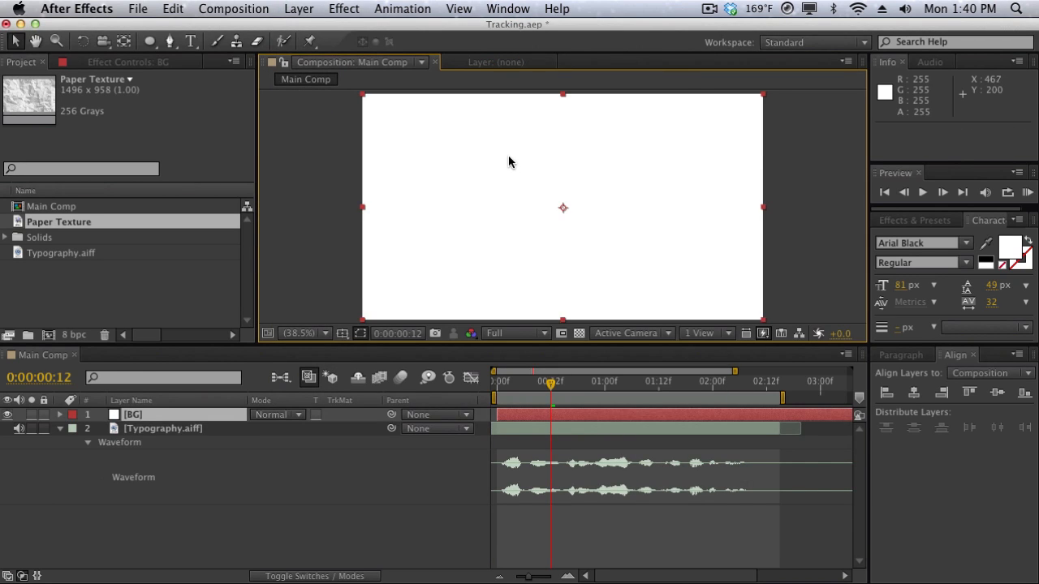
Apply the Ramp effect to the BG layer, make it a Radial Ramp, and move its start point to about the frame's center.
{"action": "left_click", "coordinate": [901, 221]}
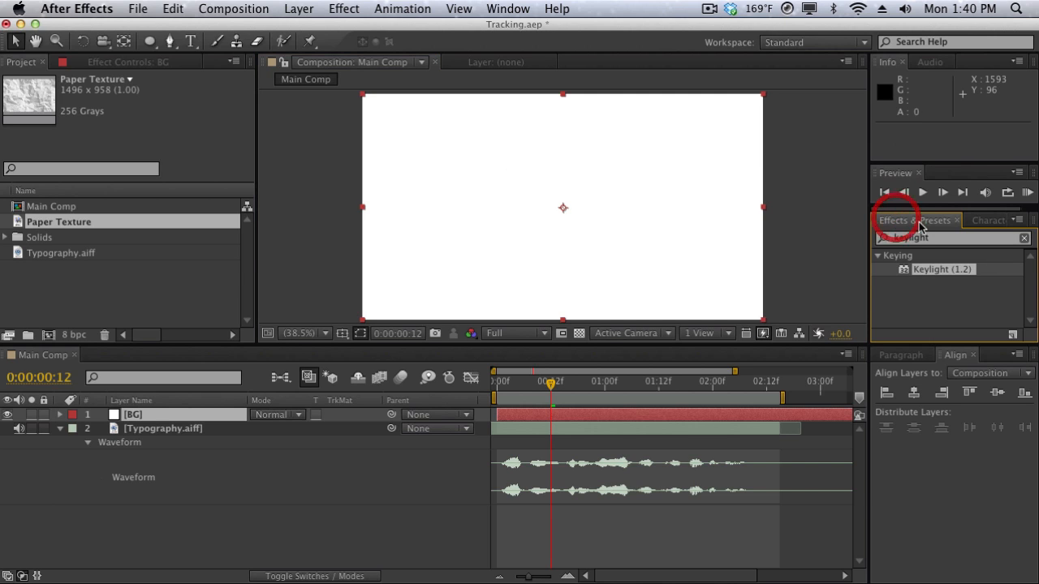
{"action": "left_click", "coordinate": [937, 238]}
{"action": "type", "text": "ramp"}
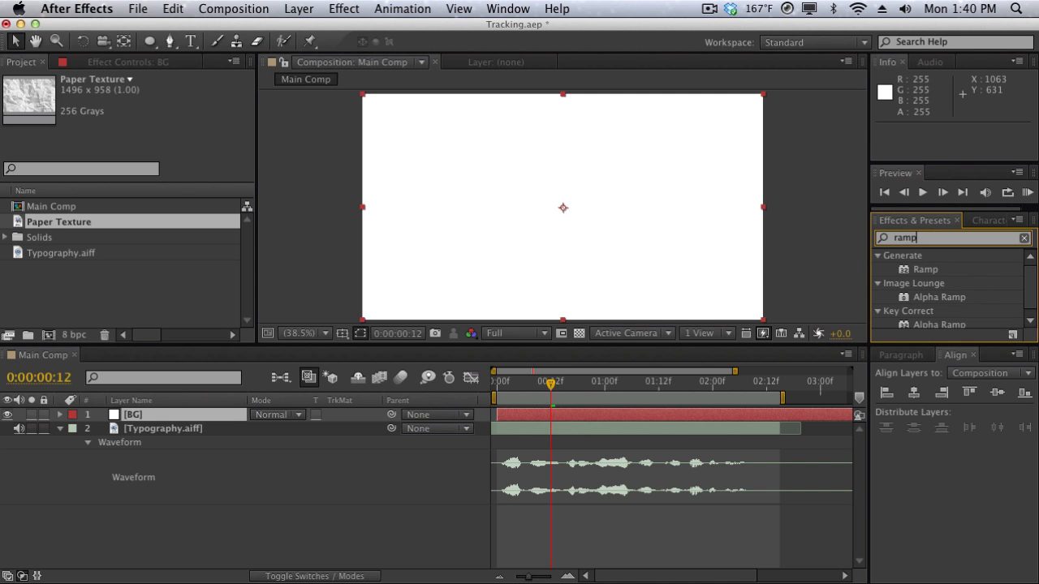
{"action": "left_click_drag", "start_coordinate": [909, 270], "coordinate": [484, 133]}
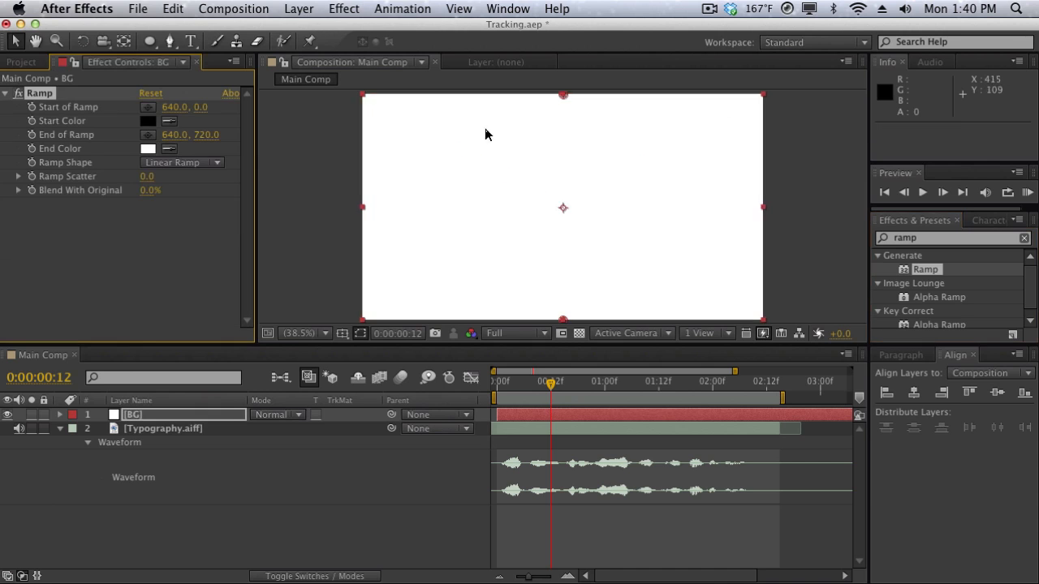
{"action": "left_click", "coordinate": [156, 164]}
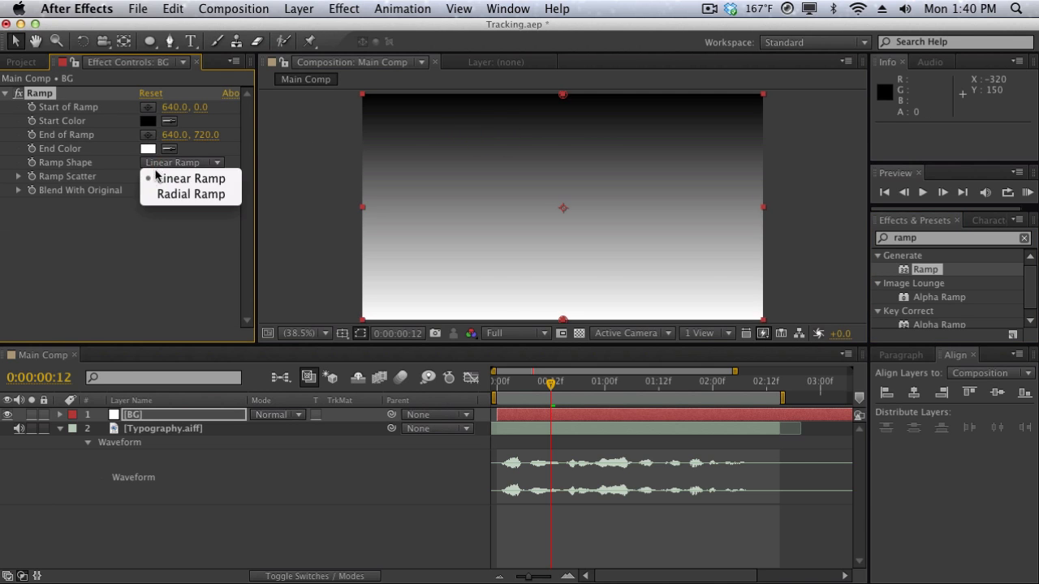
{"action": "left_click", "coordinate": [188, 194]}
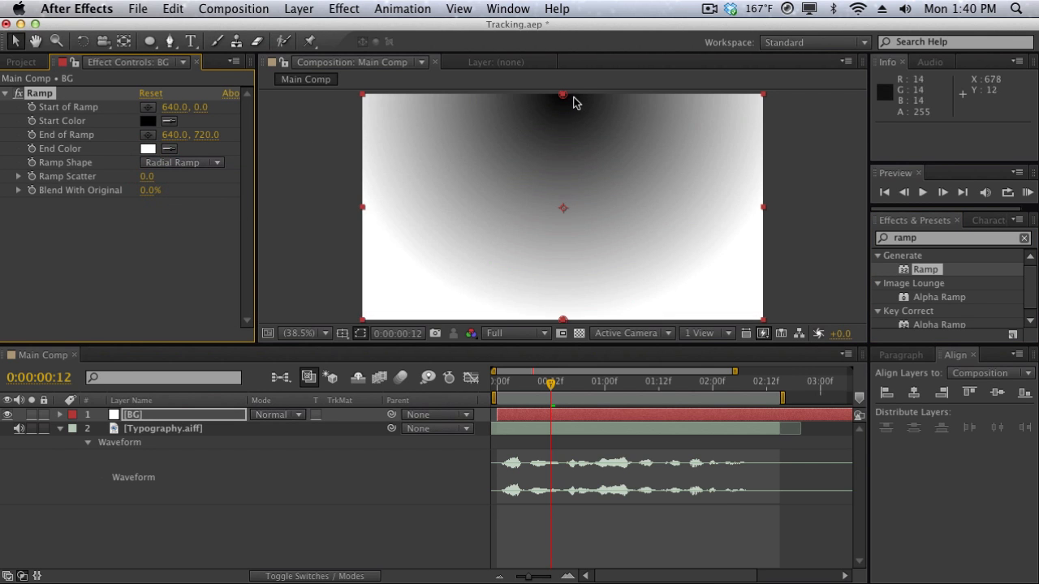
{"action": "left_click_drag", "start_coordinate": [565, 96], "coordinate": [563, 206]}
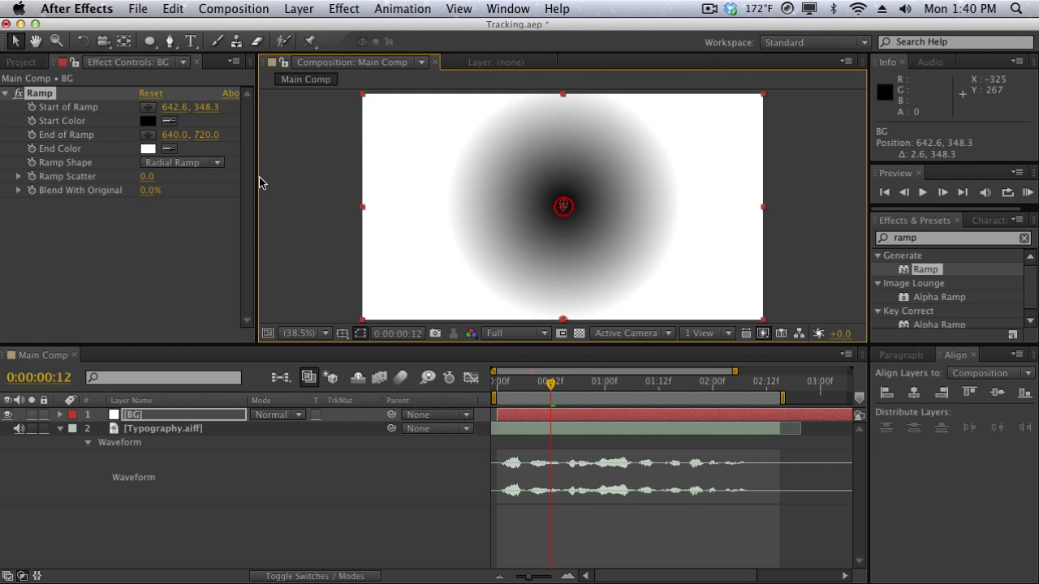
Set the ramp's start color to pale peach FFE1C8 and its end color to a medium orange.
{"action": "left_click", "coordinate": [148, 123]}
{"action": "mouse_move", "coordinate": [800, 471]}
{"action": "left_mouse_down"}
{"action": "mouse_move", "coordinate": [799, 460]}
{"action": "mouse_move", "coordinate": [797, 468]}
{"action": "left_mouse_up"}
{"action": "left_click_drag", "start_coordinate": [663, 349], "coordinate": [612, 268]}
{"action": "key", "text": "Return"}
{"action": "left_click", "coordinate": [148, 150]}
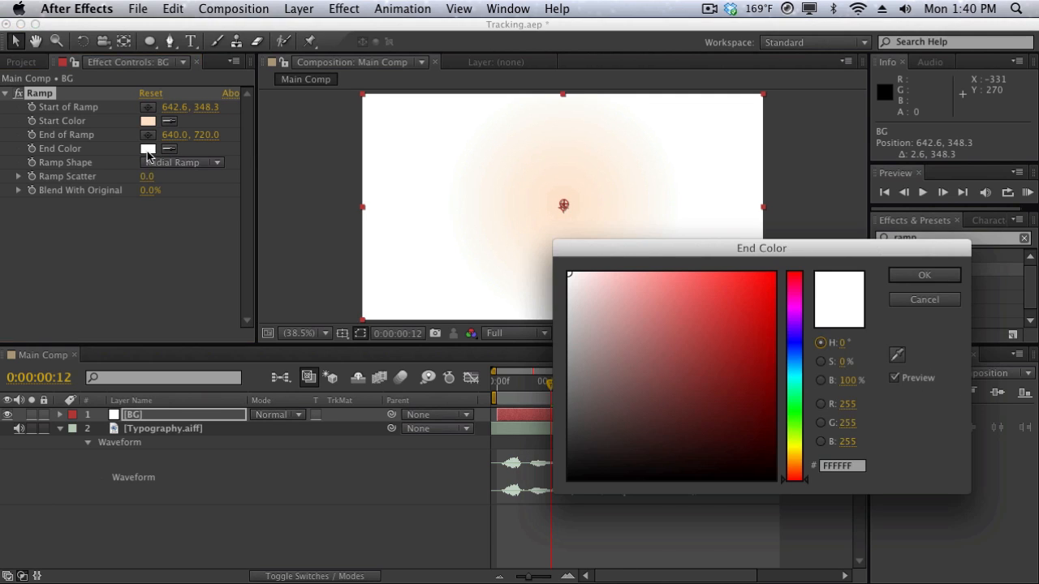
{"action": "left_click_drag", "start_coordinate": [795, 460], "coordinate": [796, 467]}
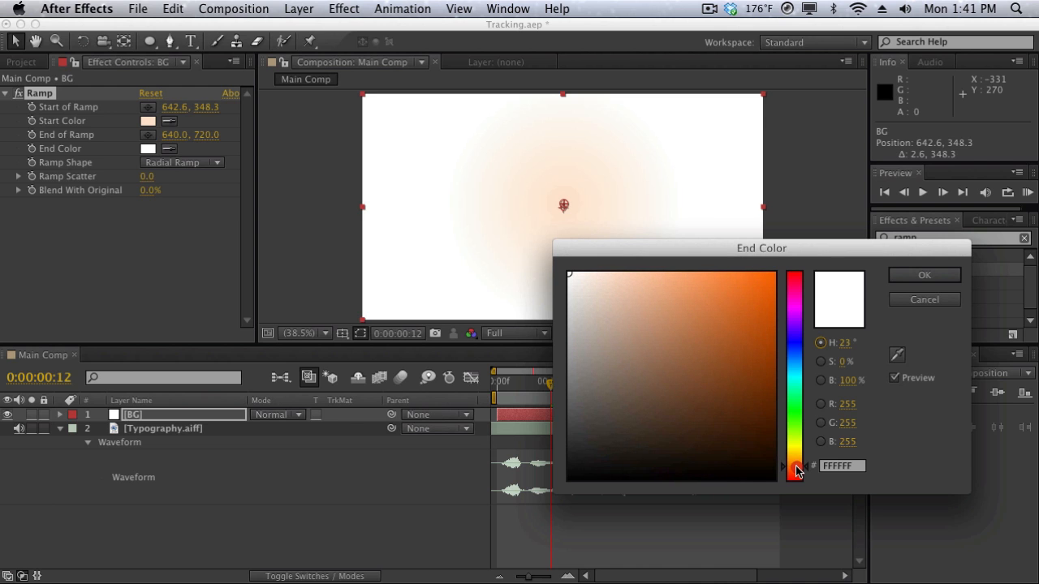
{"action": "left_click_drag", "start_coordinate": [710, 415], "coordinate": [727, 305]}
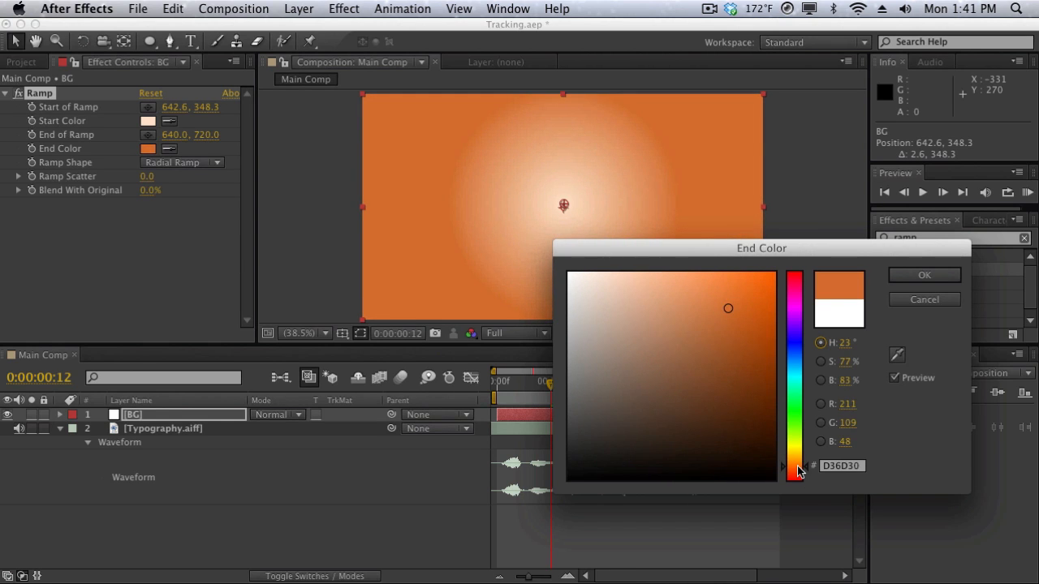
{"action": "left_click_drag", "start_coordinate": [798, 470], "coordinate": [798, 465]}
{"action": "key", "text": "Return"}
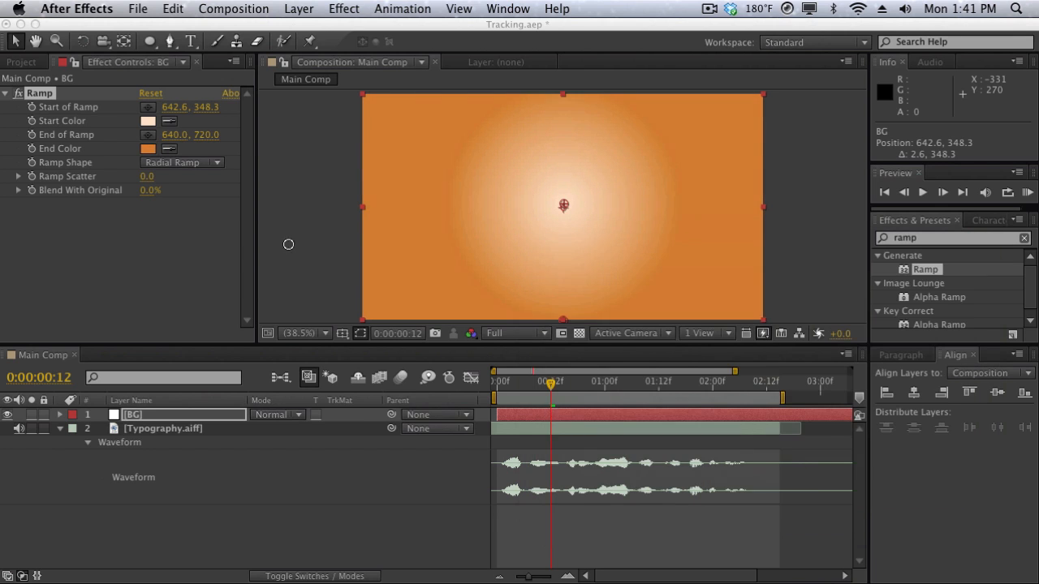
Extend the end of the ramp to 640.0, 2130.0 and lighten its start color to about FDE7D5.
{"action": "left_click_drag", "start_coordinate": [203, 142], "coordinate": [415, 158]}
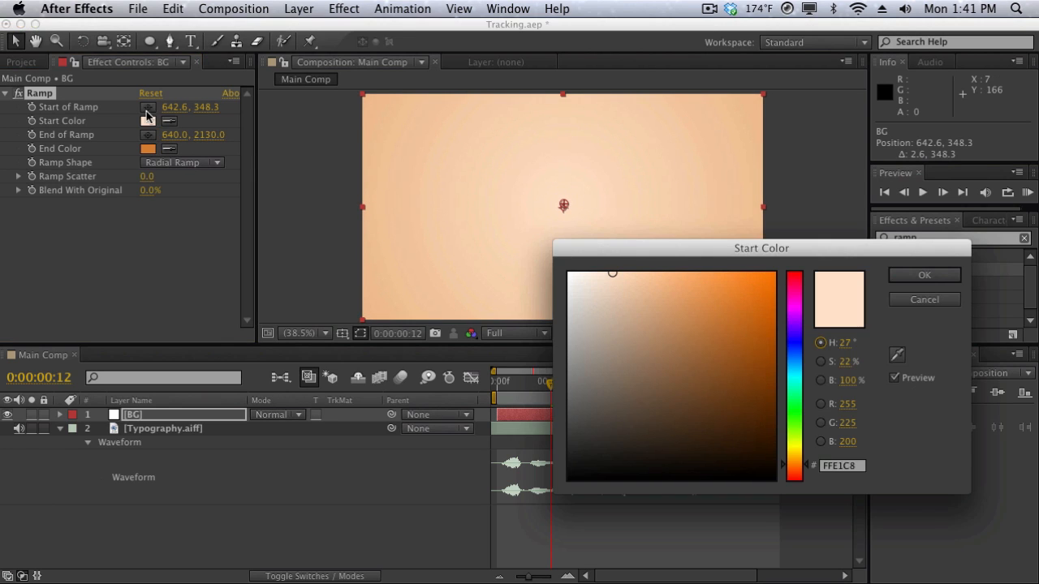
{"action": "left_click", "coordinate": [147, 121]}
{"action": "left_click_drag", "start_coordinate": [613, 273], "coordinate": [599, 274]}
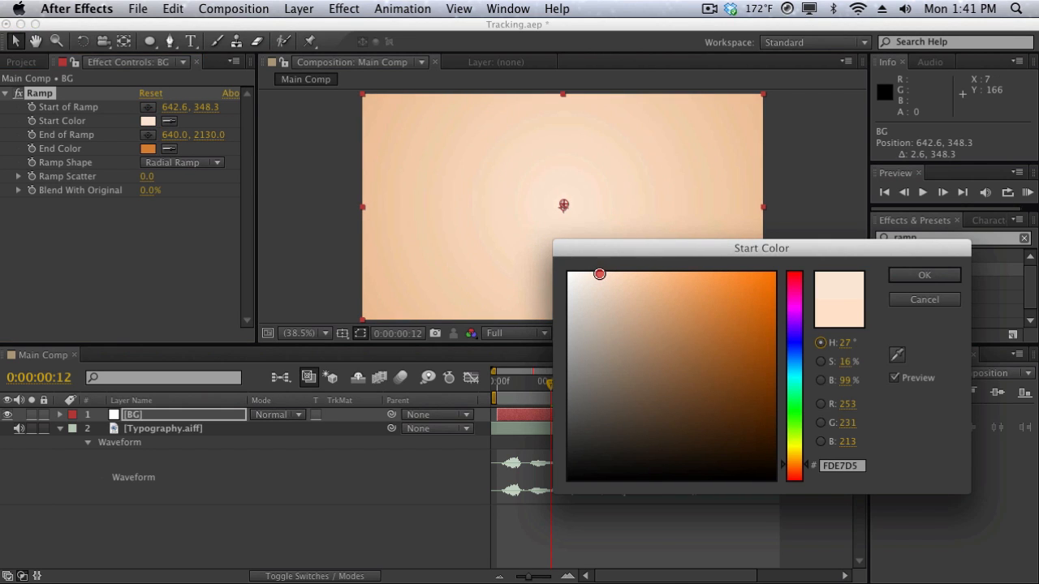
{"action": "key", "text": "Return"}
{"action": "left_click", "coordinate": [322, 232]}
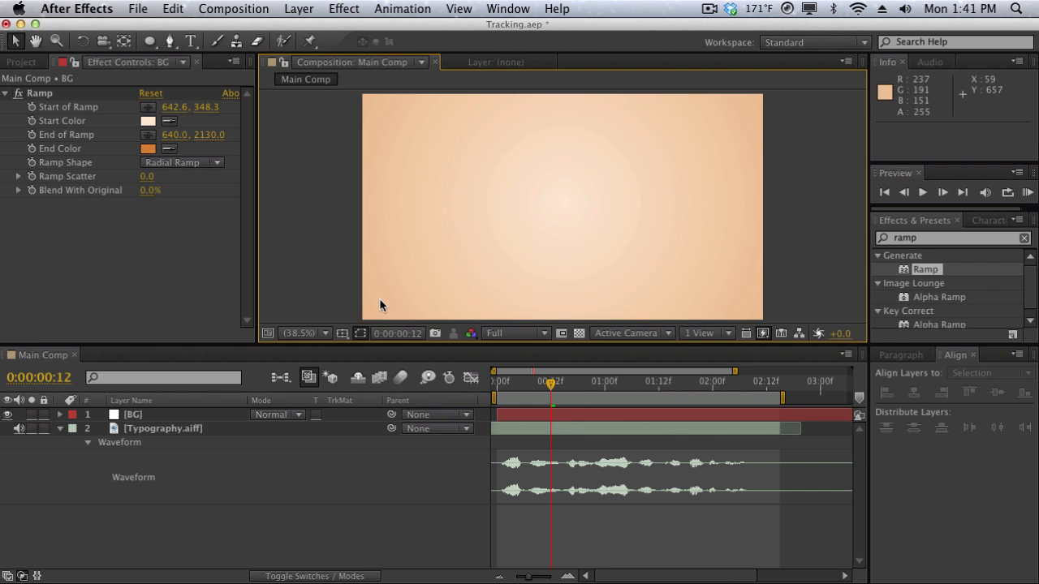
Add a centered text layer reading WELCOME, running a RAM preview of the composition before entering the word.
{"action": "left_click", "coordinate": [311, 10]}
{"action": "mouse_move", "coordinate": [357, 29]}
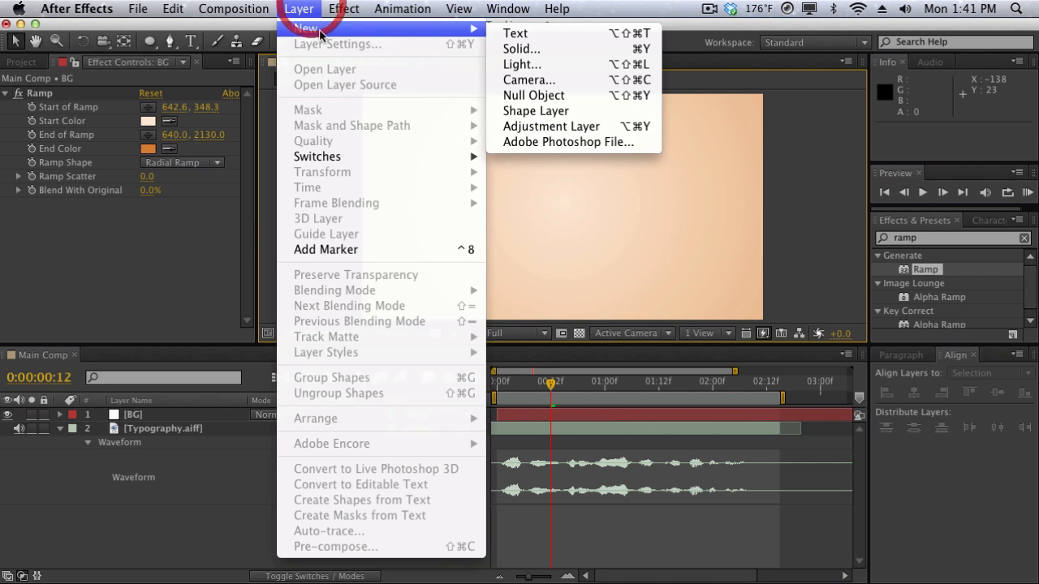
{"action": "left_click", "coordinate": [491, 32]}
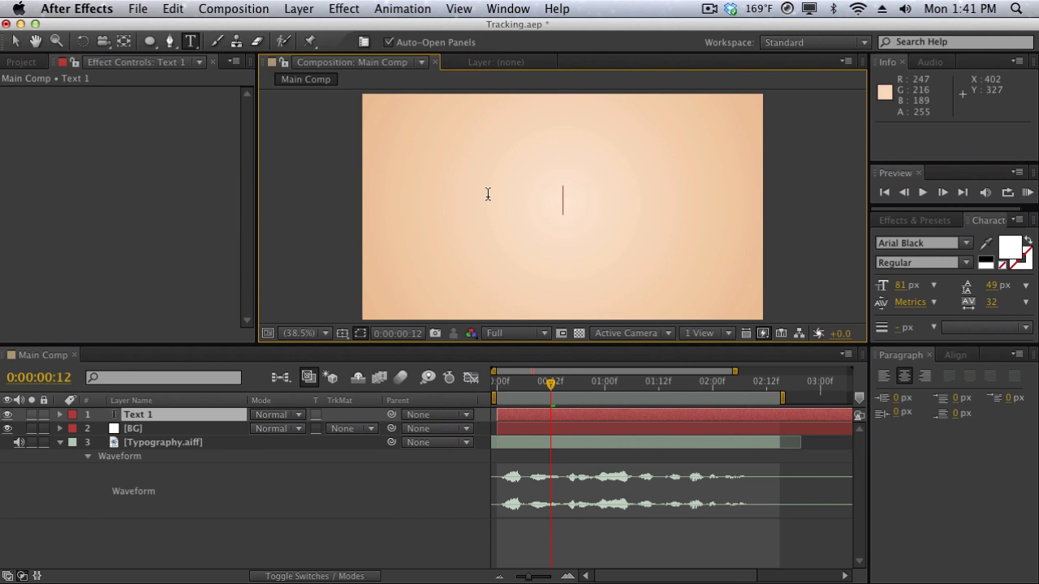
{"action": "left_click", "coordinate": [1027, 192]}
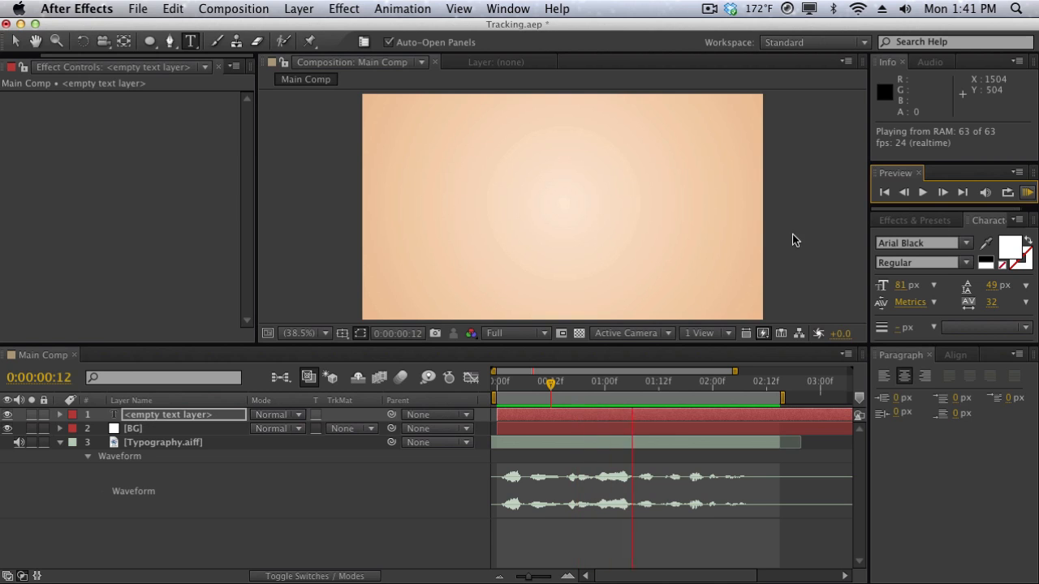
{"action": "left_click", "coordinate": [549, 225]}
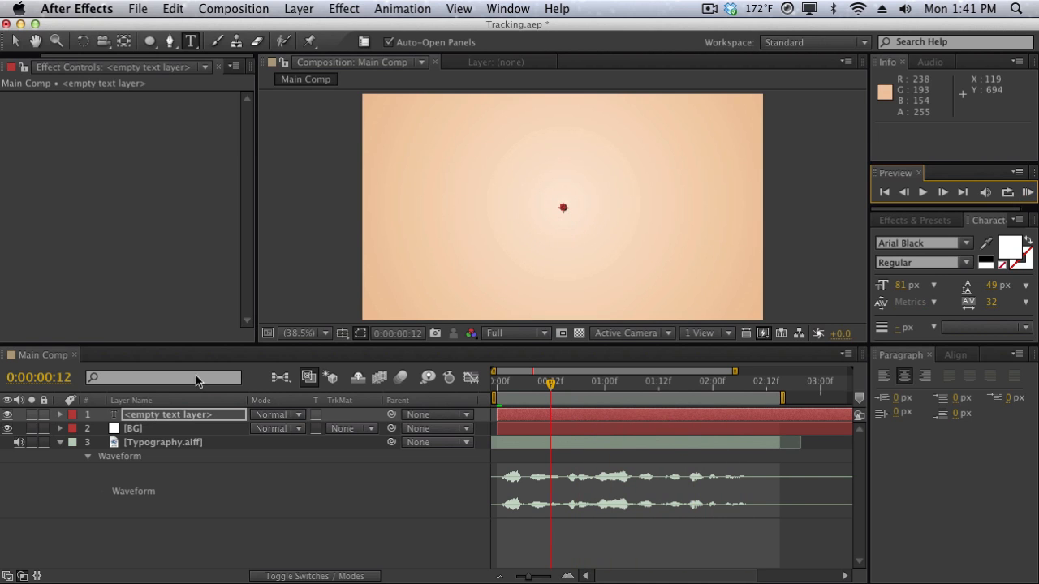
{"action": "double_click", "coordinate": [170, 416]}
{"action": "type", "text": "WELCOME"}
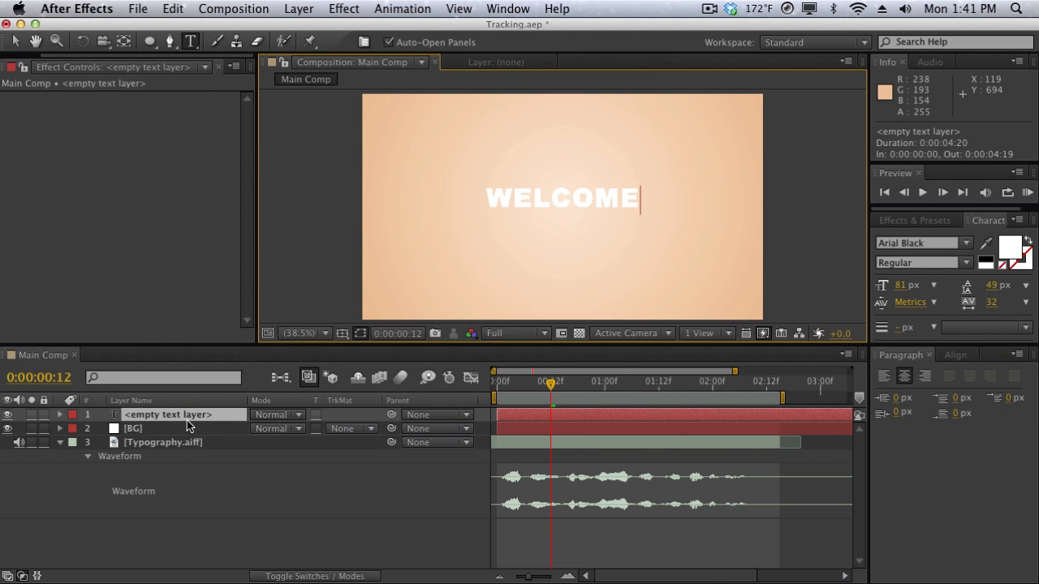
Duplicate the WELCOME text layer, move the copy below the original to about 640, 544.5, and change its text to TO.
{"action": "left_click", "coordinate": [187, 420]}
{"action": "key", "text": "ctrl+d"}
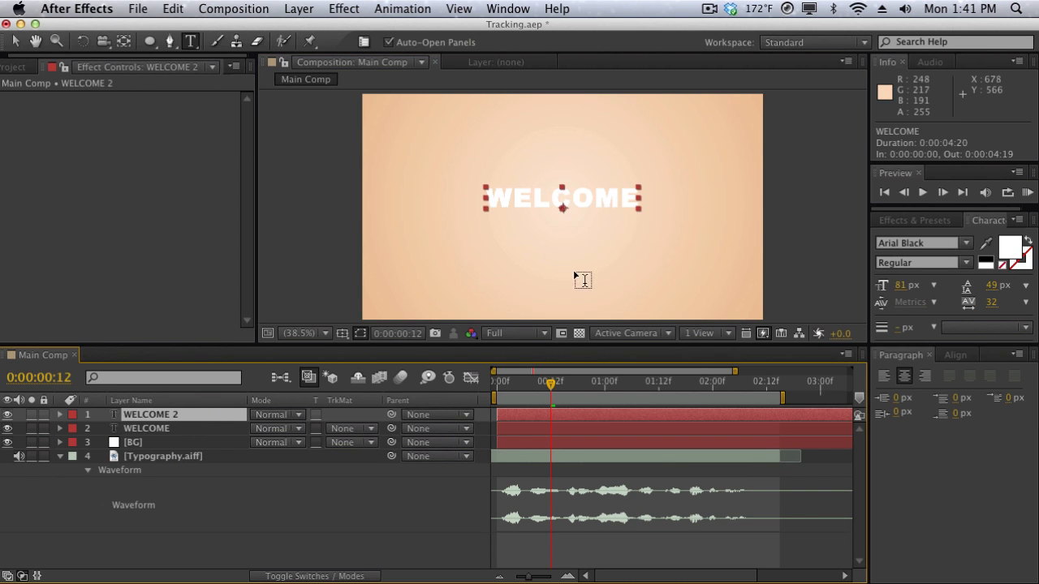
{"action": "left_click_drag", "start_coordinate": [560, 203], "coordinate": [560, 257]}
{"action": "double_click", "coordinate": [563, 256]}
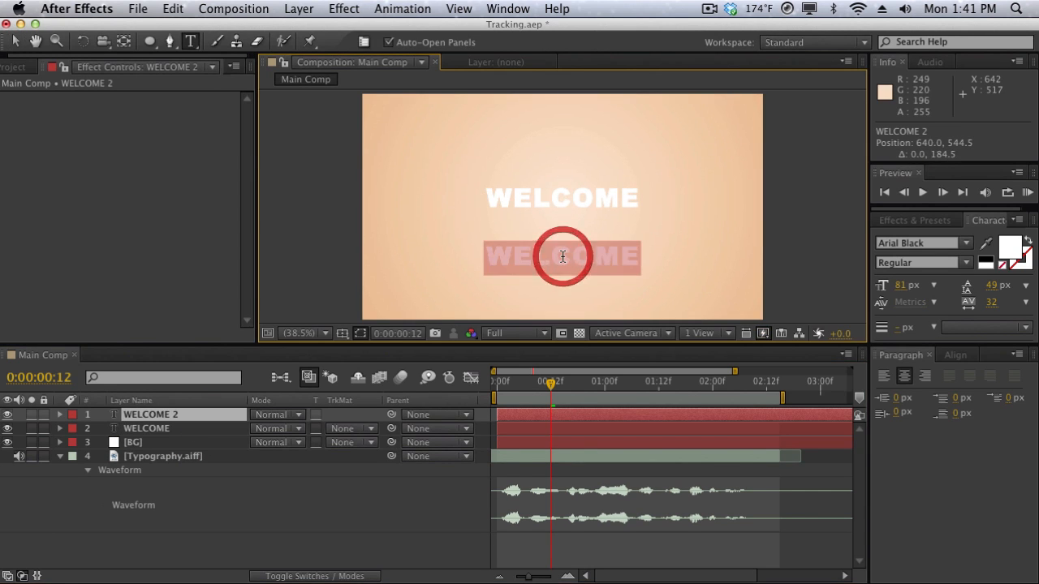
{"action": "type", "text": "TO"}
Duplicate the TO layer, move the copy to the right of the original at about 866, 537, and change its text to THE.
{"action": "left_click", "coordinate": [227, 420]}
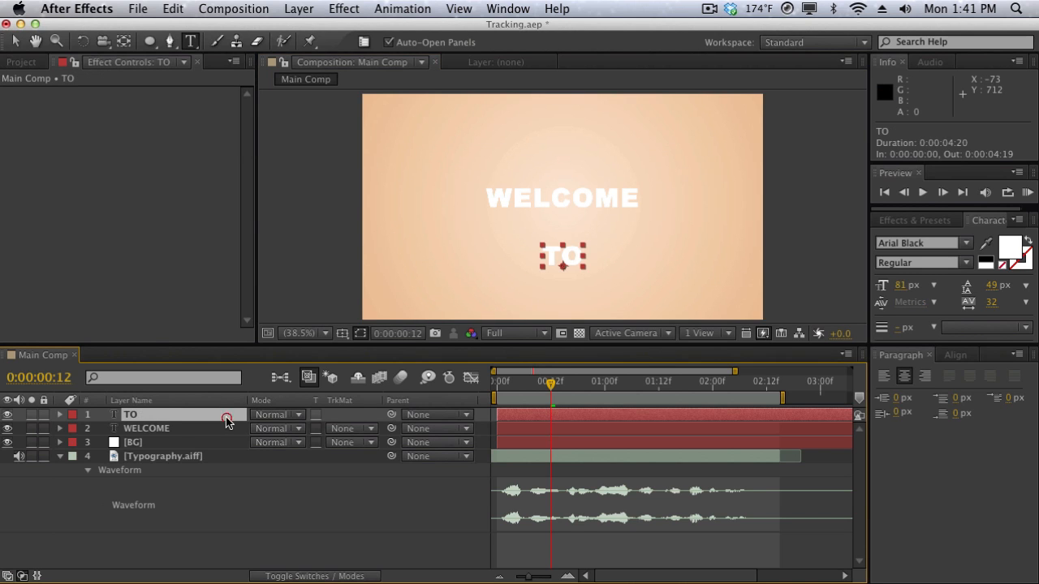
{"action": "key", "text": "ctrl+d"}
{"action": "key", "text": "v"}
{"action": "left_click_drag", "start_coordinate": [573, 268], "coordinate": [642, 262]}
{"action": "double_click", "coordinate": [642, 258]}
{"action": "type", "text": "T"}
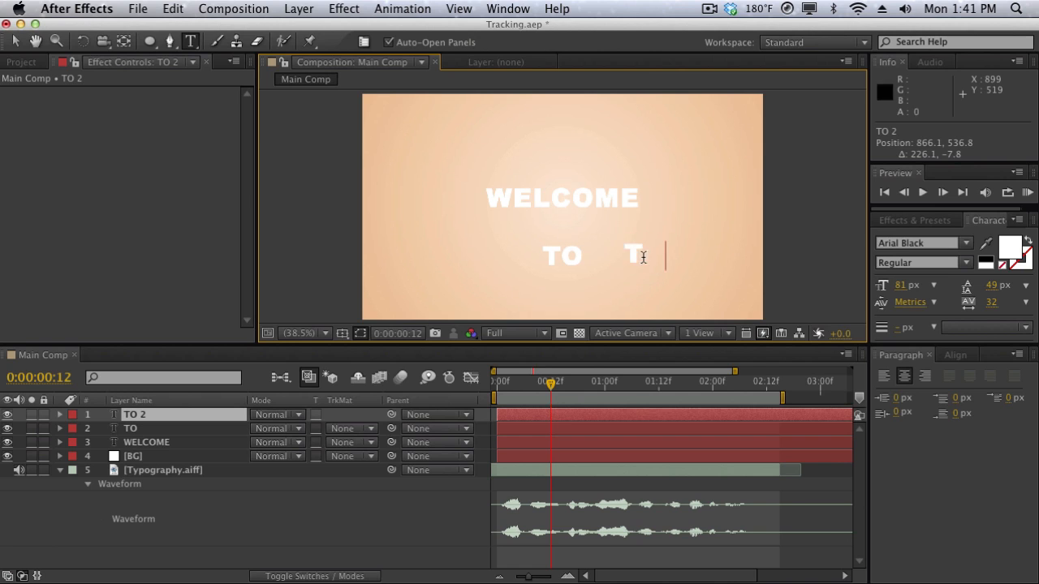
{"action": "type", "text": "HE"}
Duplicate the THE layer, move the copy to the left of TO at about 346, 490, and change its text to WORLD.
{"action": "left_click", "coordinate": [202, 430]}
{"action": "left_click", "coordinate": [199, 420]}
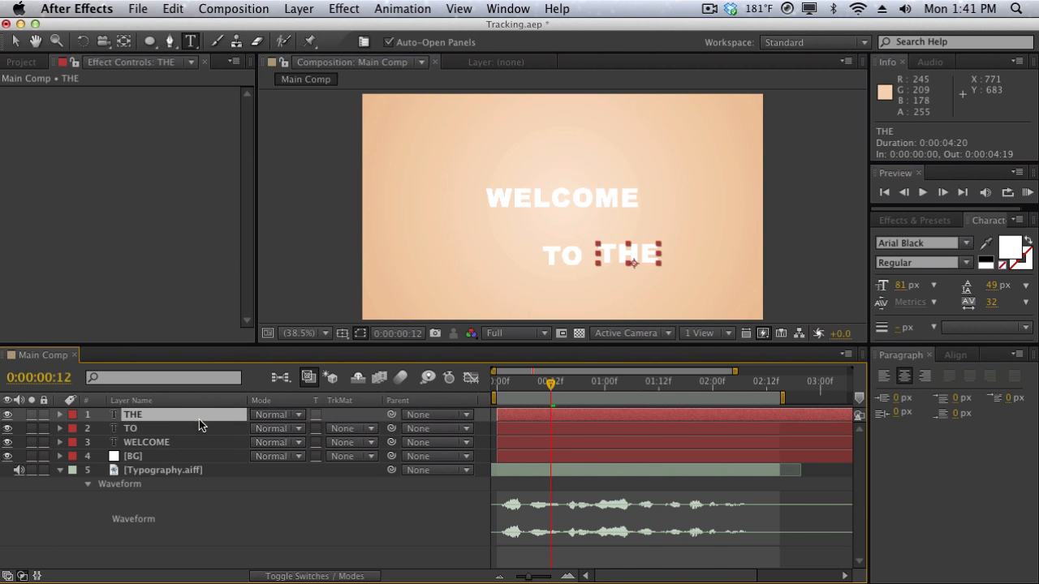
{"action": "key", "text": "ctrl+d"}
{"action": "key", "text": "v"}
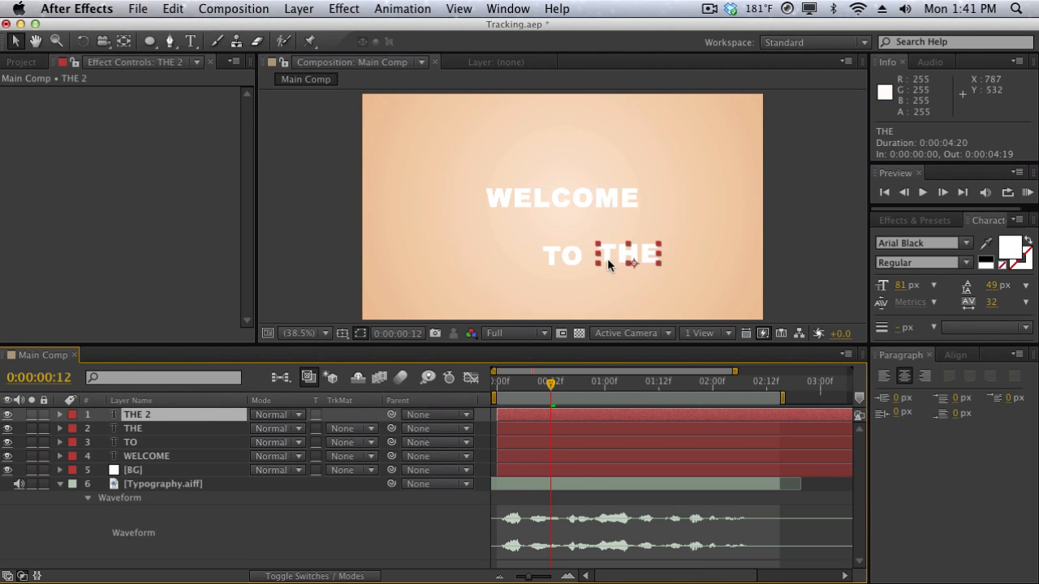
{"action": "left_click_drag", "start_coordinate": [607, 258], "coordinate": [449, 244]}
{"action": "double_click", "coordinate": [449, 244]}
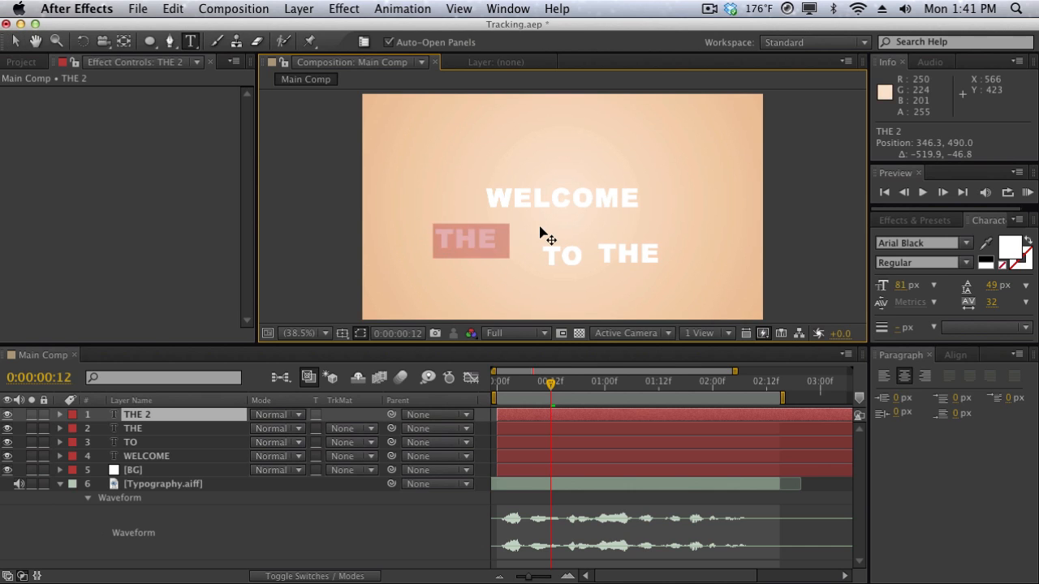
{"action": "type", "text": "WORLD"}
Duplicate the WORLD layer, move the copy up above WELCOME to about 354, 194, and change its text to OF.
{"action": "left_click", "coordinate": [236, 457]}
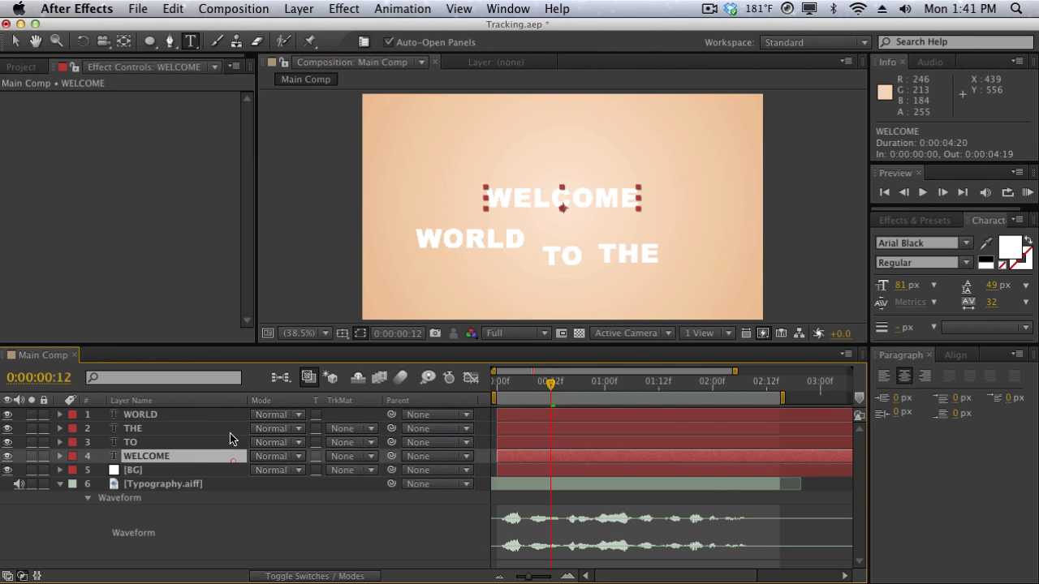
{"action": "left_click", "coordinate": [230, 414]}
{"action": "key", "text": "ctrl+d"}
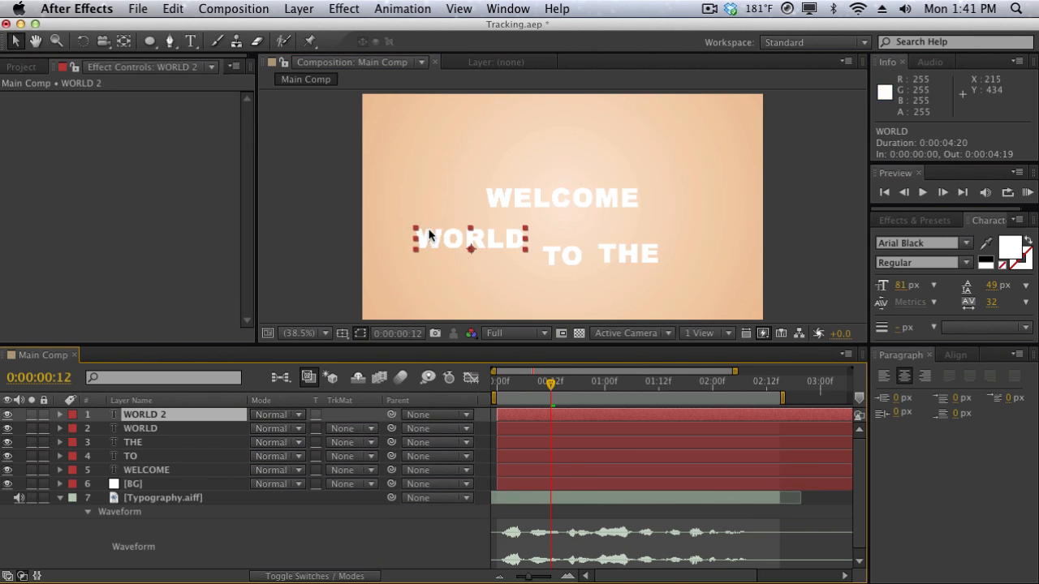
{"action": "left_click_drag", "start_coordinate": [430, 235], "coordinate": [433, 140]}
{"action": "type", "text": "OF"}
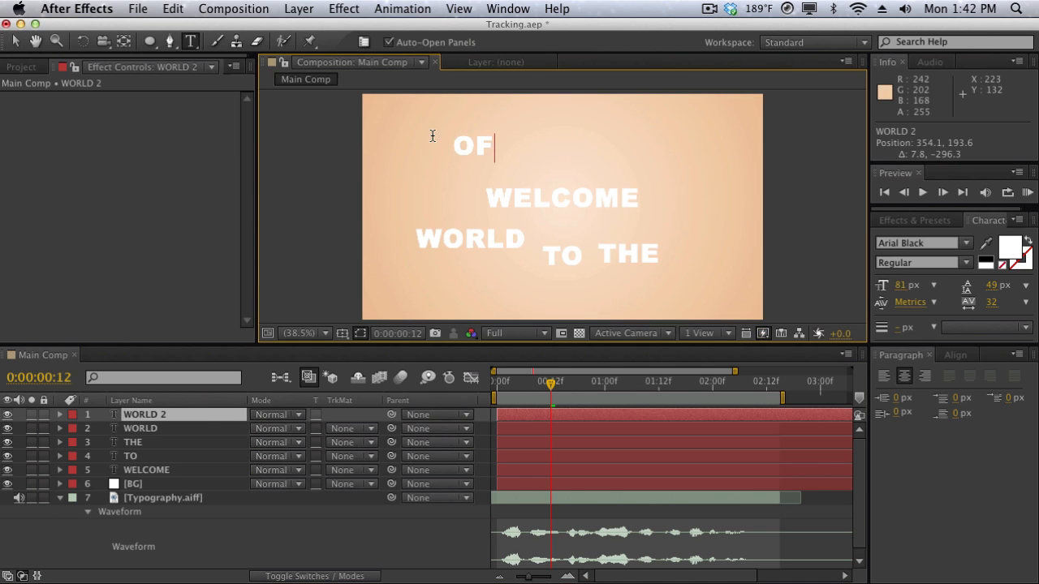
Duplicate the OF layer, move the copy just above WELCOME to about 682, 272, and change its text to TYPOGRAPHY.
{"action": "left_click", "coordinate": [202, 419]}
{"action": "key", "text": "ctrl+d"}
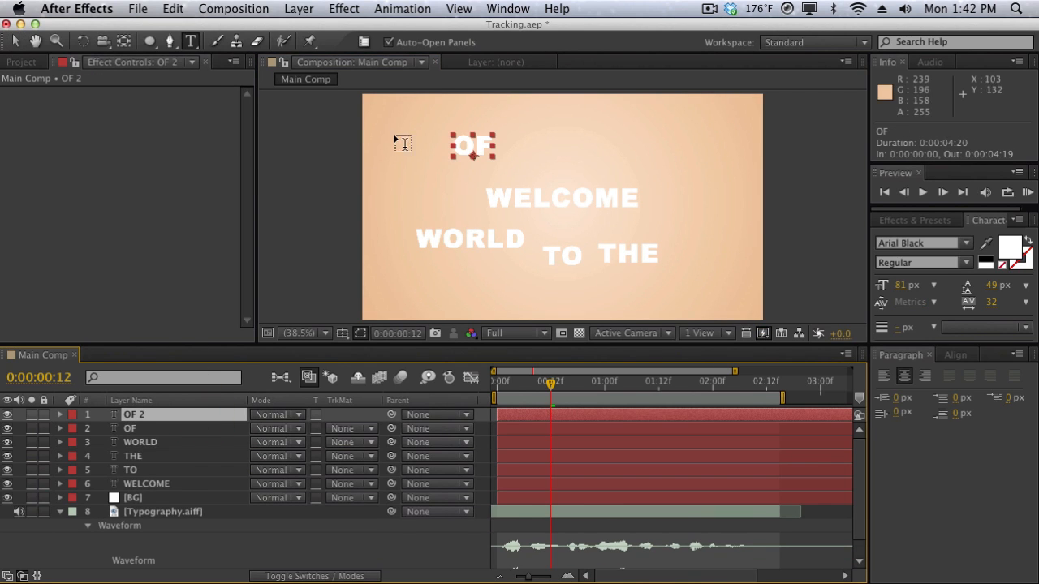
{"action": "key", "text": "v"}
{"action": "left_click_drag", "start_coordinate": [487, 147], "coordinate": [580, 167]}
{"action": "double_click", "coordinate": [582, 165]}
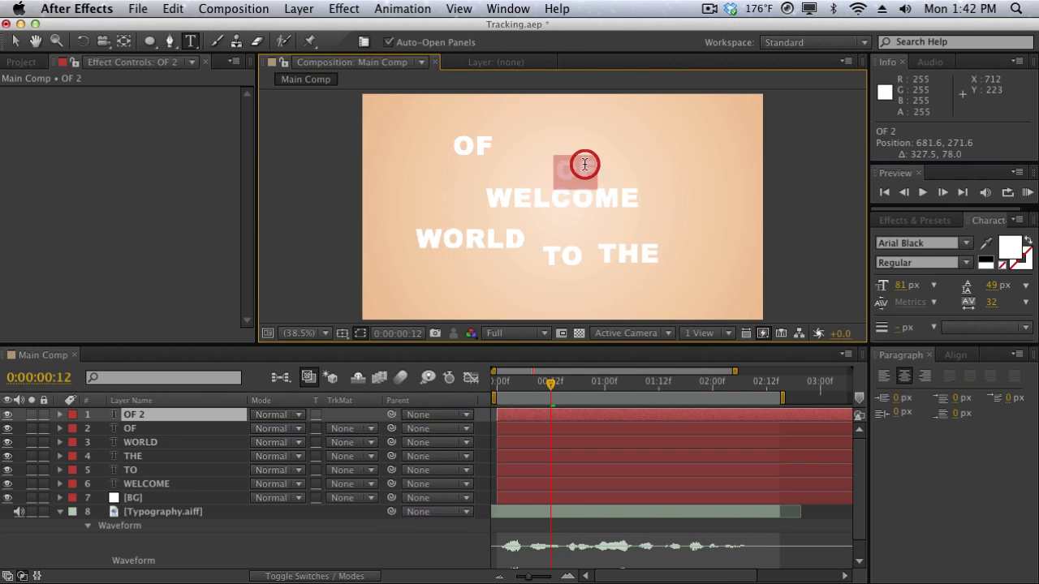
{"action": "type", "text": "TYPOGRAPHY"}
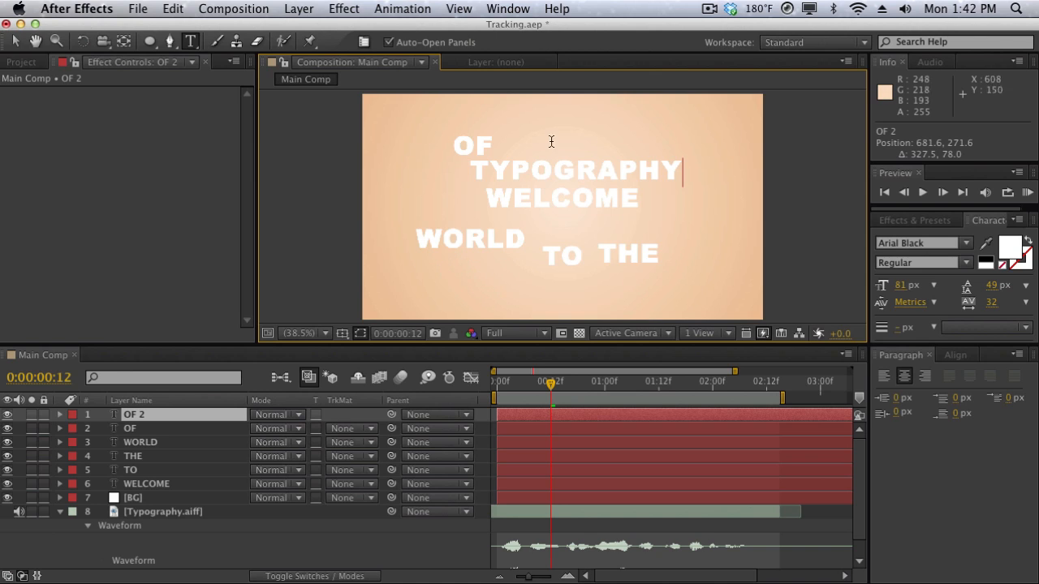
Set the TYPOGRAPHY text to the Century Gothic font at a size of 134 px.
{"action": "double_click", "coordinate": [511, 185]}
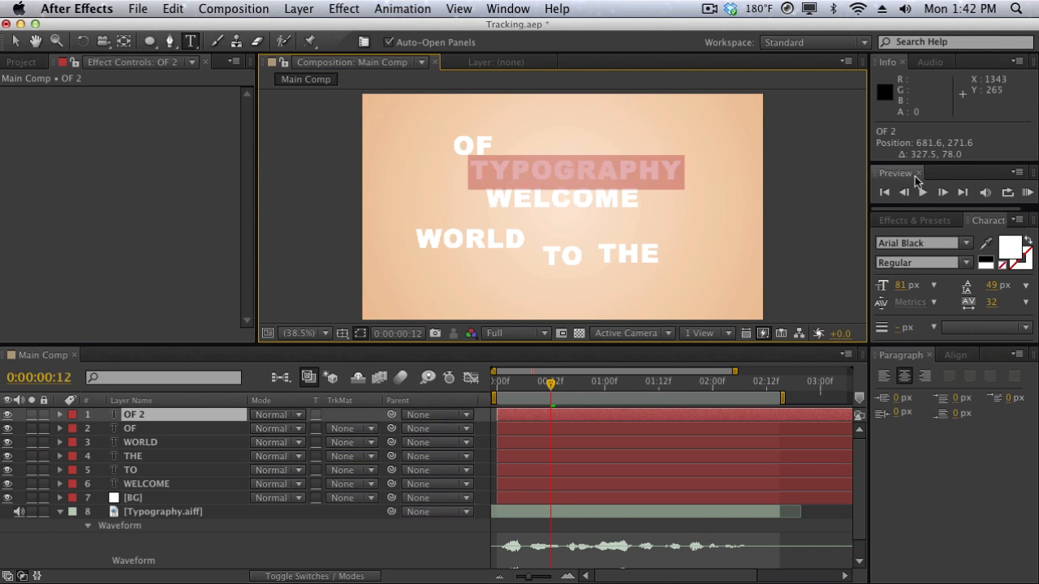
{"action": "left_click", "coordinate": [968, 248]}
{"action": "scroll", "coordinate": [952, 349], "scroll_direction": "down", "scroll_amount": 5}
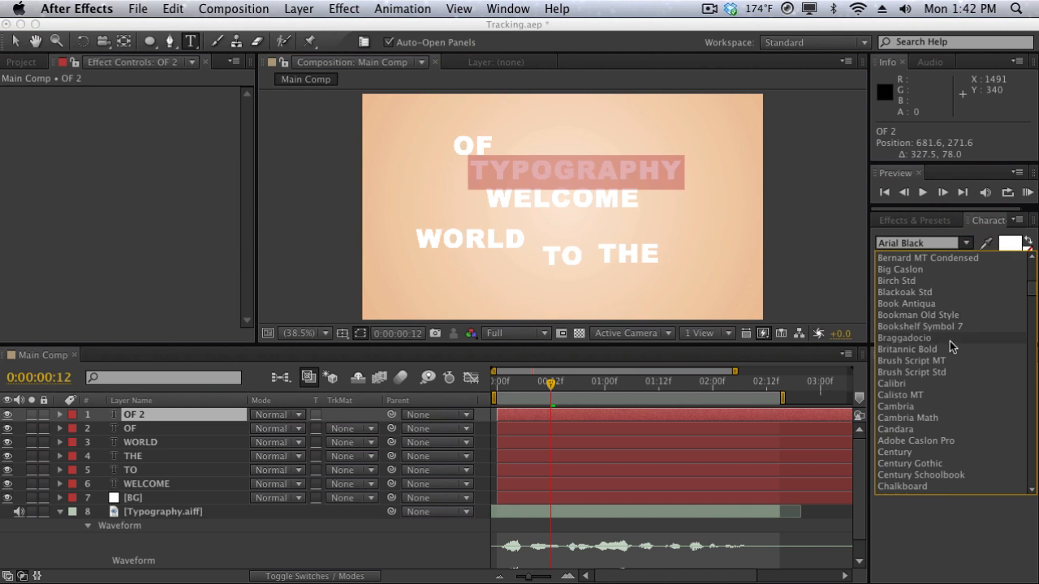
{"action": "scroll", "coordinate": [951, 403], "scroll_direction": "down", "scroll_amount": 5}
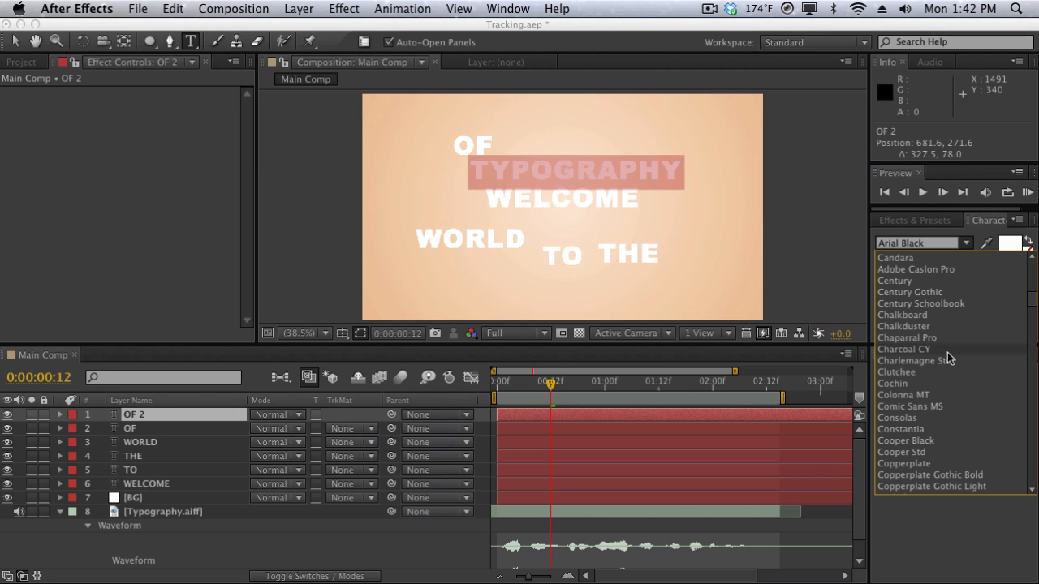
{"action": "left_click", "coordinate": [955, 293]}
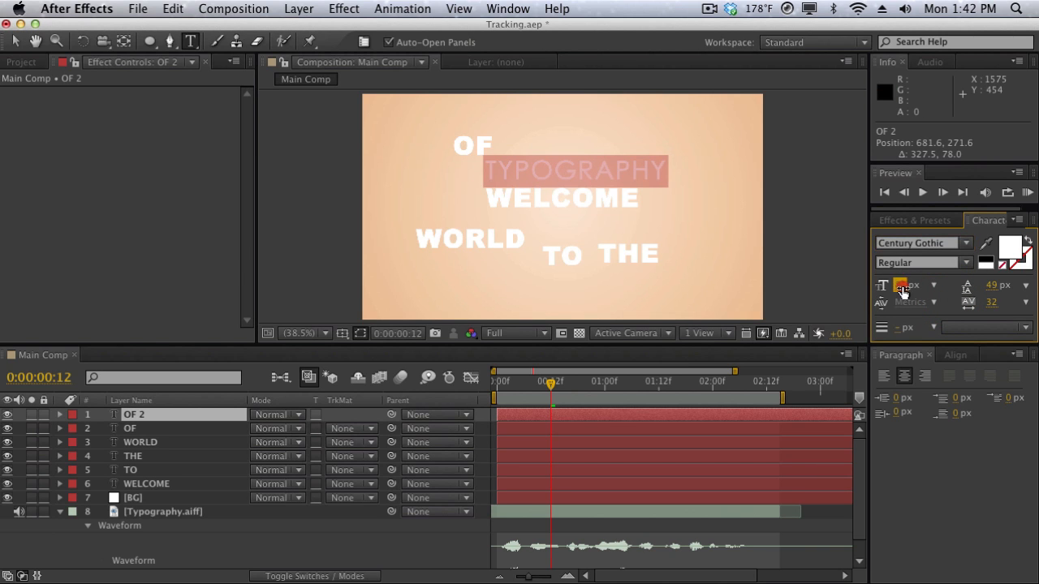
{"action": "left_click_drag", "start_coordinate": [904, 285], "coordinate": [942, 286]}
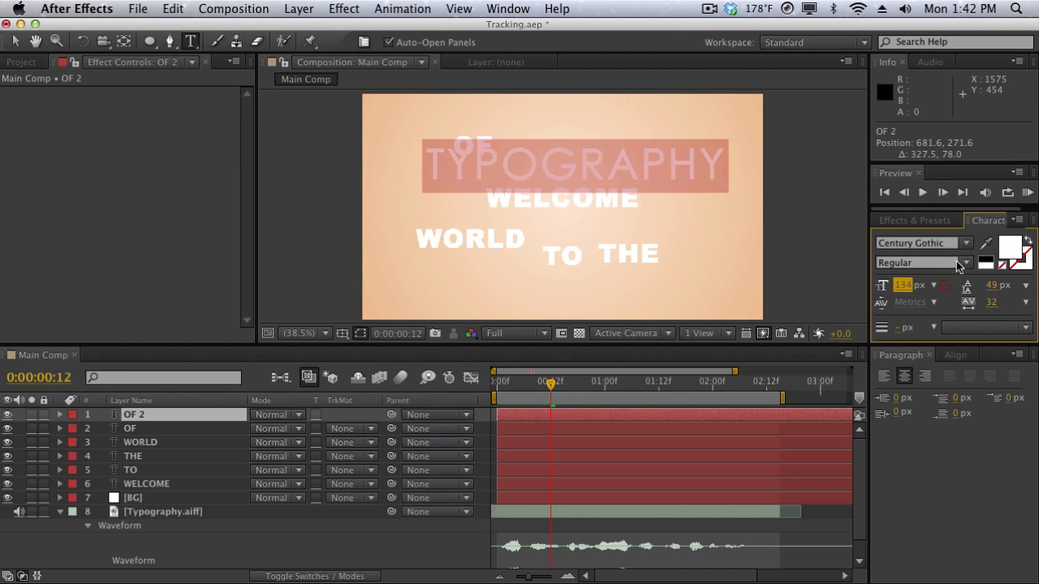
Change the fill color of the TYPOGRAPHY text to black.
{"action": "left_click", "coordinate": [1010, 247]}
{"action": "left_click", "coordinate": [606, 377]}
{"action": "left_click", "coordinate": [596, 411]}
{"action": "key", "text": "Return"}
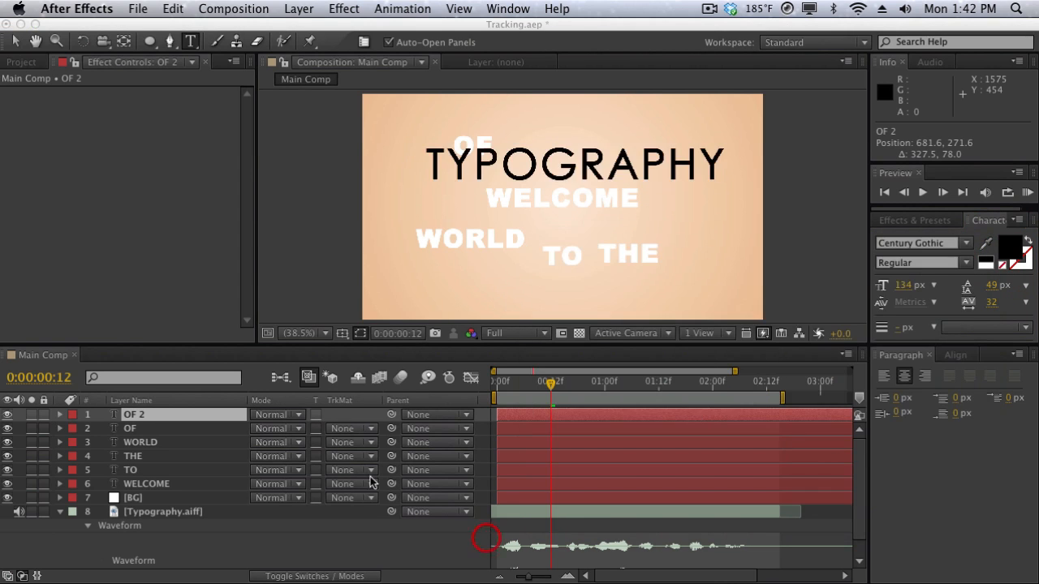
Set the OF layer's text to the Franchise font at a size of 151 px.
{"action": "left_click", "coordinate": [206, 424]}
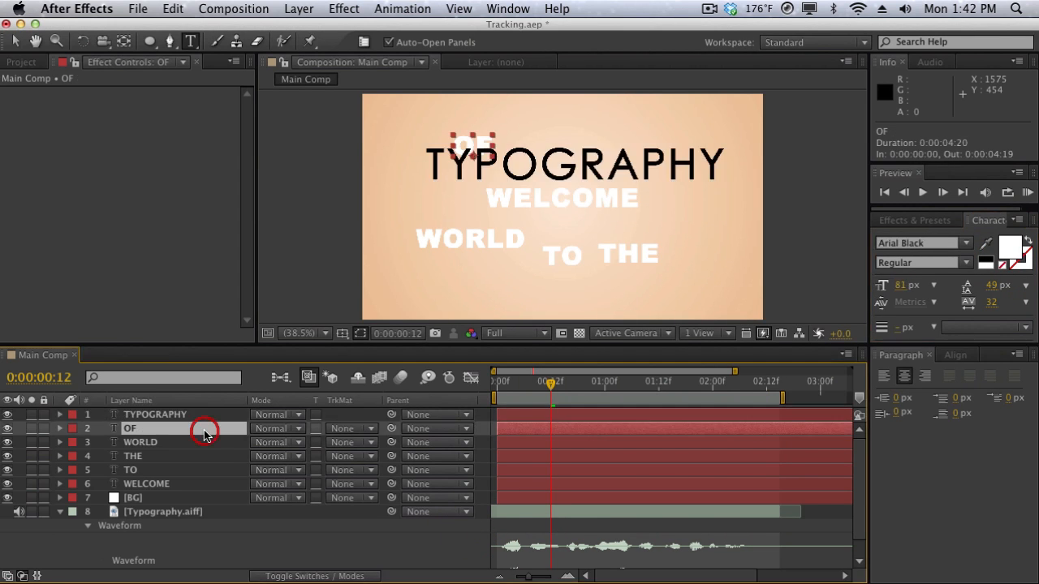
{"action": "left_click", "coordinate": [966, 243]}
{"action": "scroll", "coordinate": [961, 365], "scroll_direction": "down", "scroll_amount": 10}
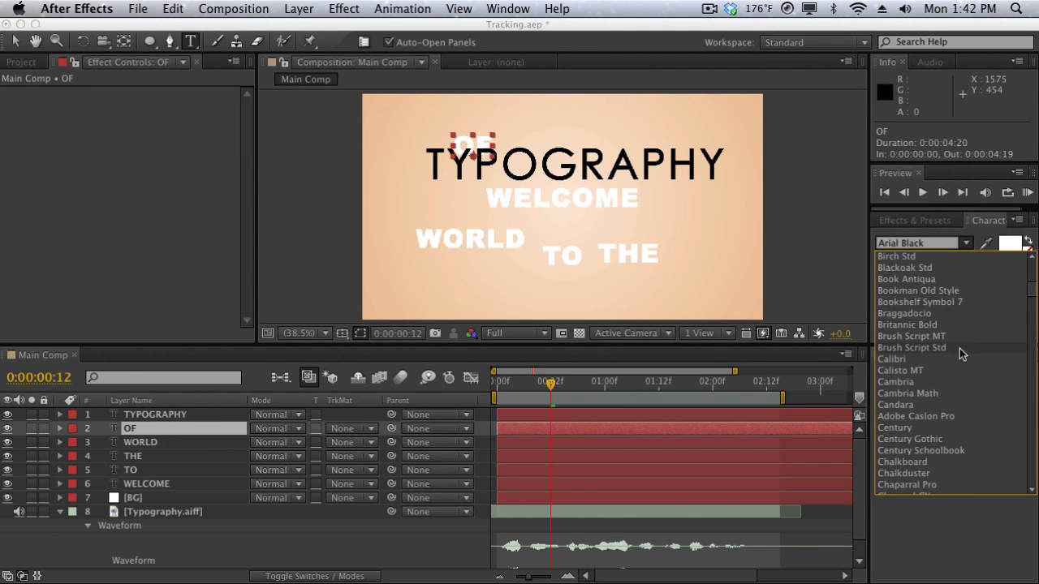
{"action": "scroll", "coordinate": [958, 410], "scroll_direction": "down", "scroll_amount": 9}
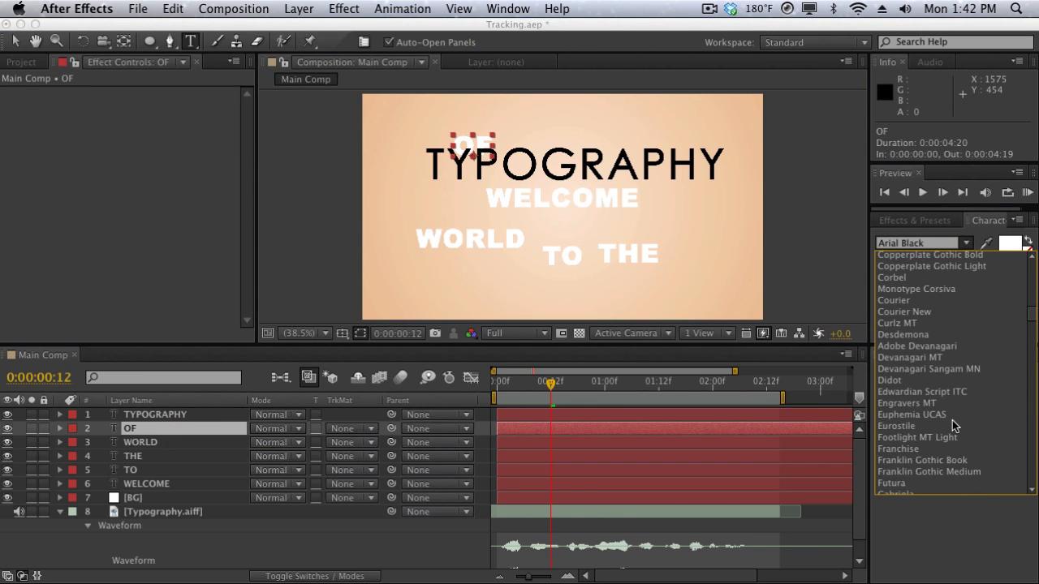
{"action": "left_click", "coordinate": [952, 450]}
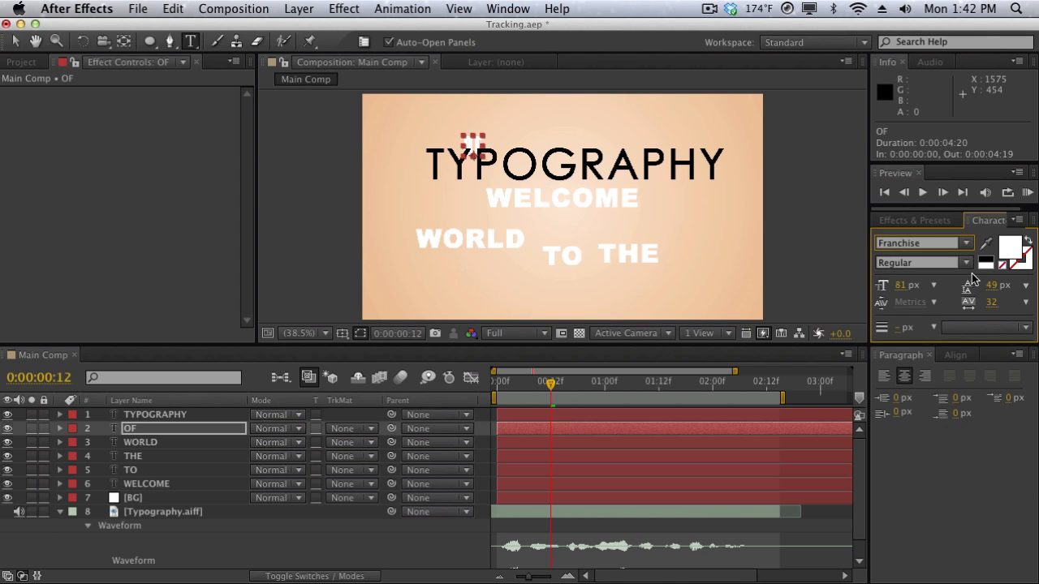
{"action": "left_click_drag", "start_coordinate": [901, 285], "coordinate": [954, 282]}
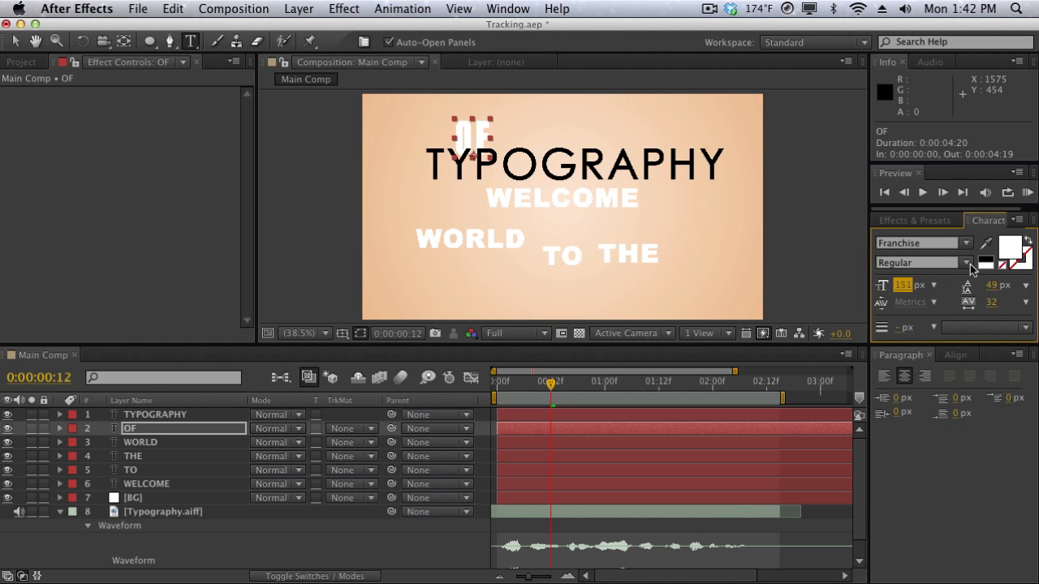
Change the fill color of the OF text to black (000000).
{"action": "left_click", "coordinate": [1007, 257]}
{"action": "left_click_drag", "start_coordinate": [639, 436], "coordinate": [498, 540]}
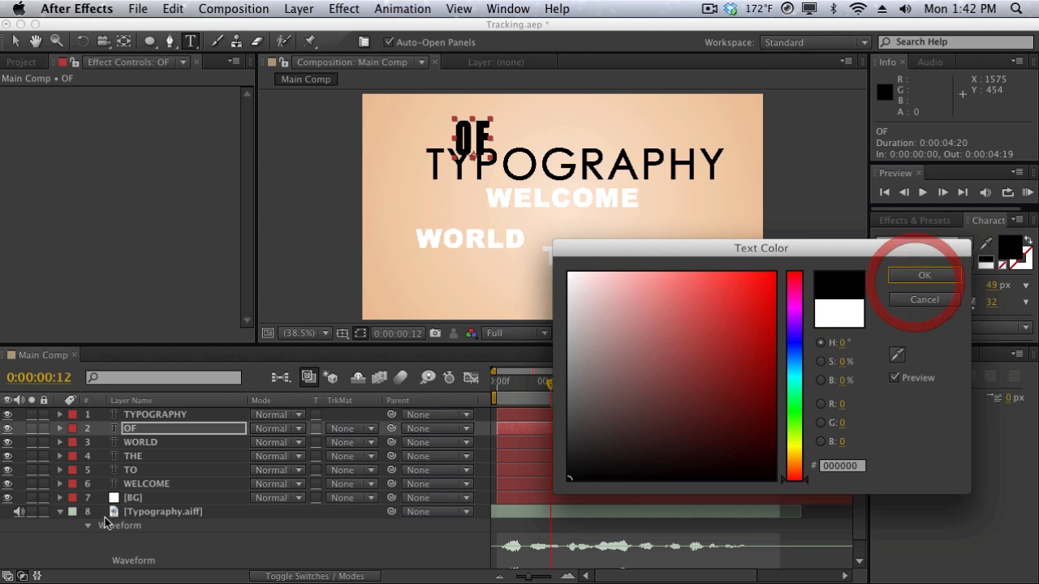
{"action": "left_click", "coordinate": [909, 276]}
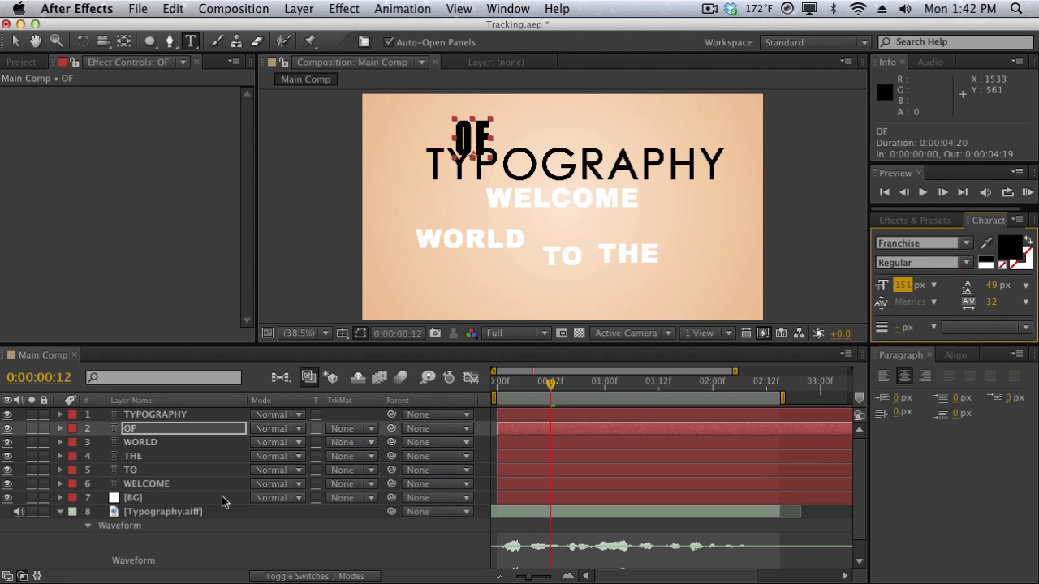
Select all six text layers from WELCOME to TYPOGRAPHY and set their fill color to black.
{"action": "left_click", "coordinate": [142, 484]}
{"action": "left_click", "coordinate": [162, 428], "text": "shift"}
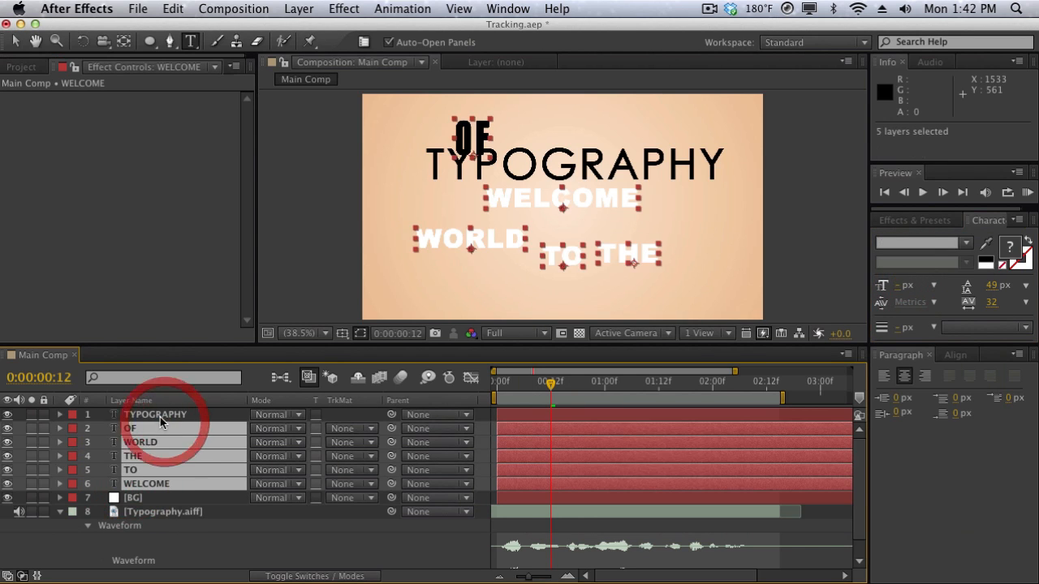
{"action": "left_click", "coordinate": [160, 416], "text": "shift"}
{"action": "left_click", "coordinate": [1011, 246]}
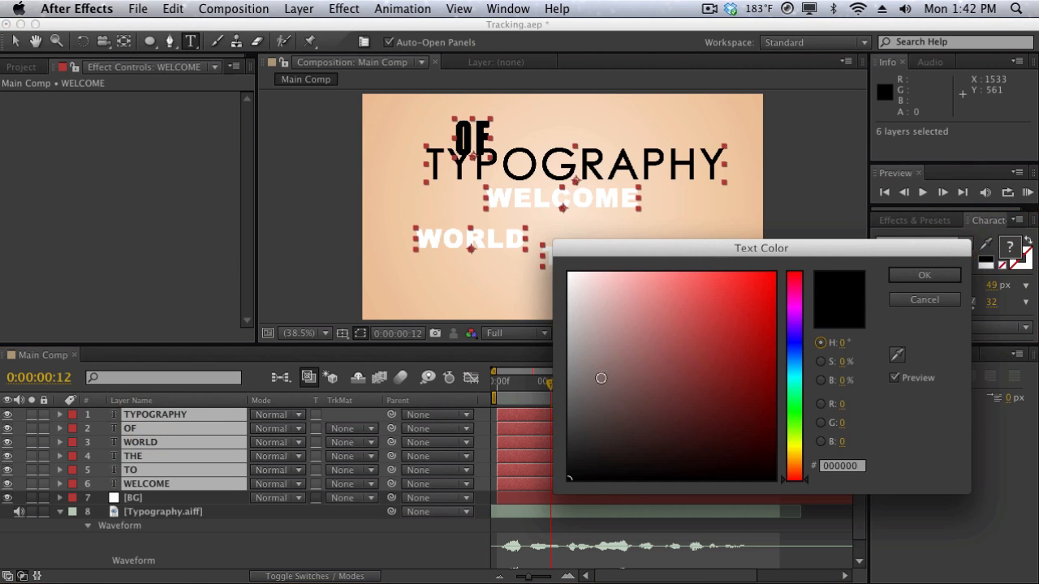
{"action": "left_click_drag", "start_coordinate": [601, 378], "coordinate": [504, 511]}
{"action": "key", "text": "Return"}
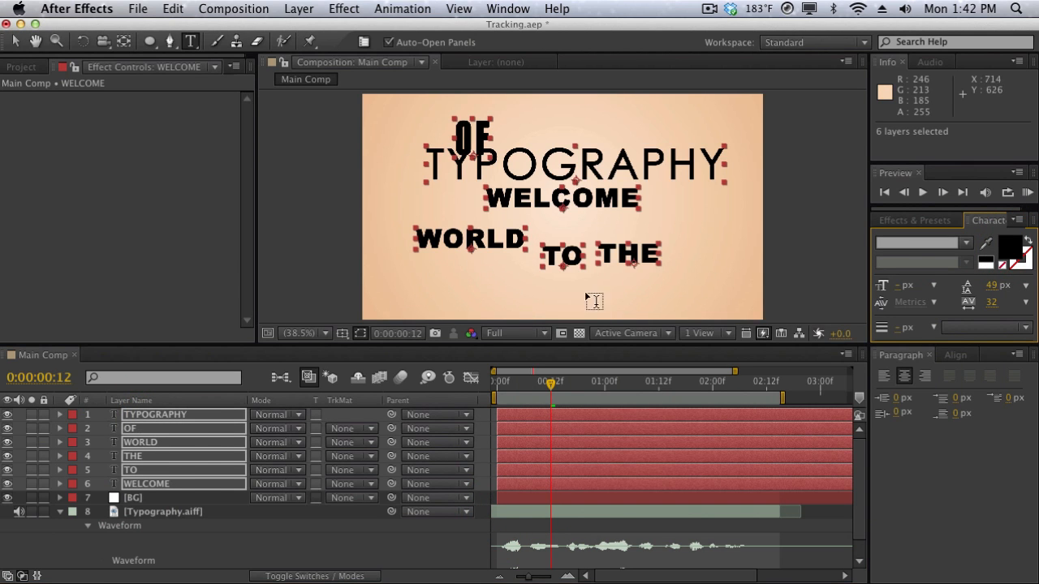
Keep the WELCOME layer's text in Arial Black and set its font size to 110 px.
{"action": "left_click", "coordinate": [191, 497]}
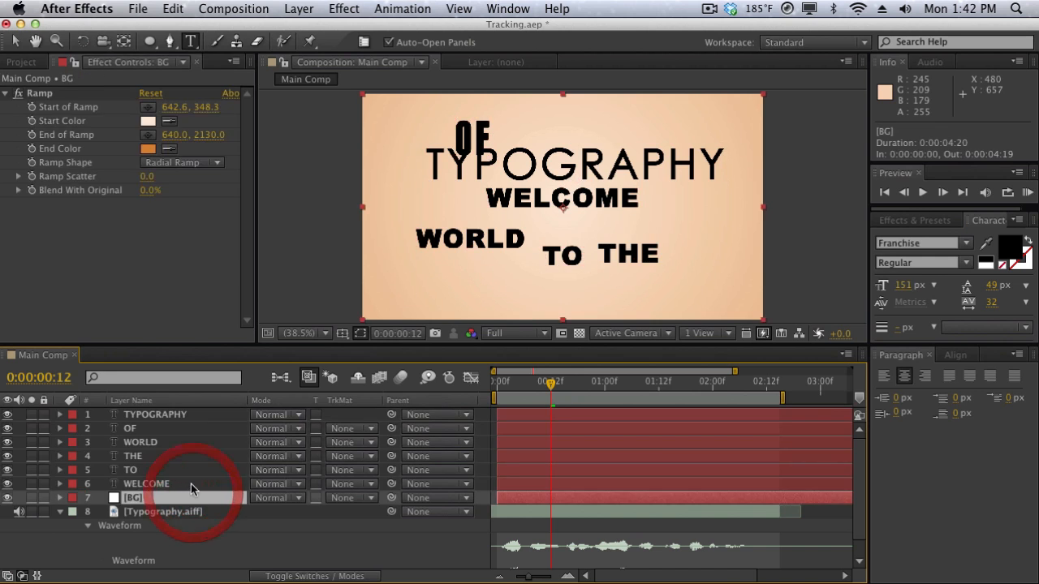
{"action": "left_click", "coordinate": [191, 484]}
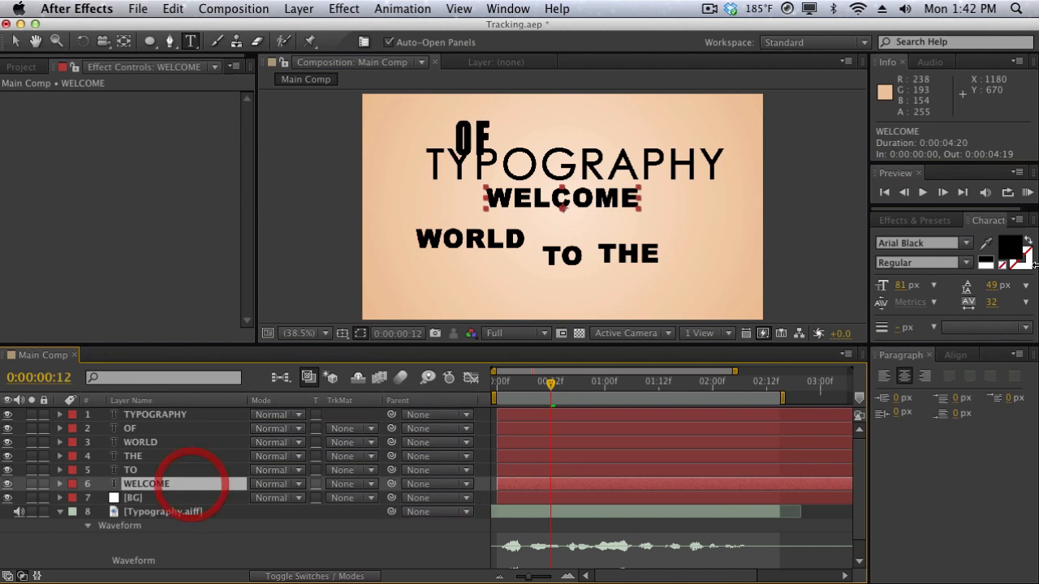
{"action": "left_click", "coordinate": [959, 251]}
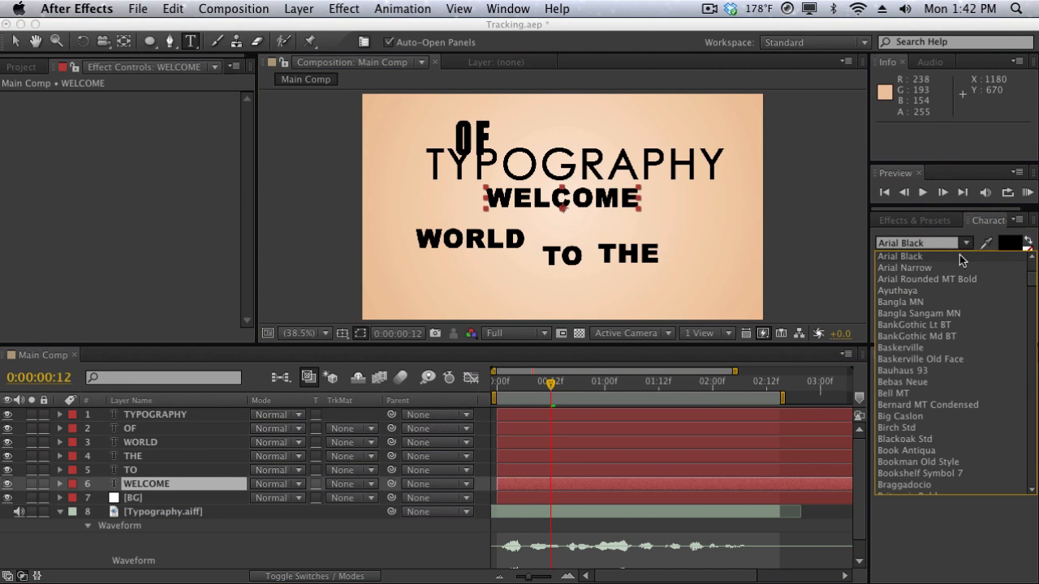
{"action": "left_click", "coordinate": [961, 257]}
{"action": "left_click_drag", "start_coordinate": [902, 286], "coordinate": [922, 279]}
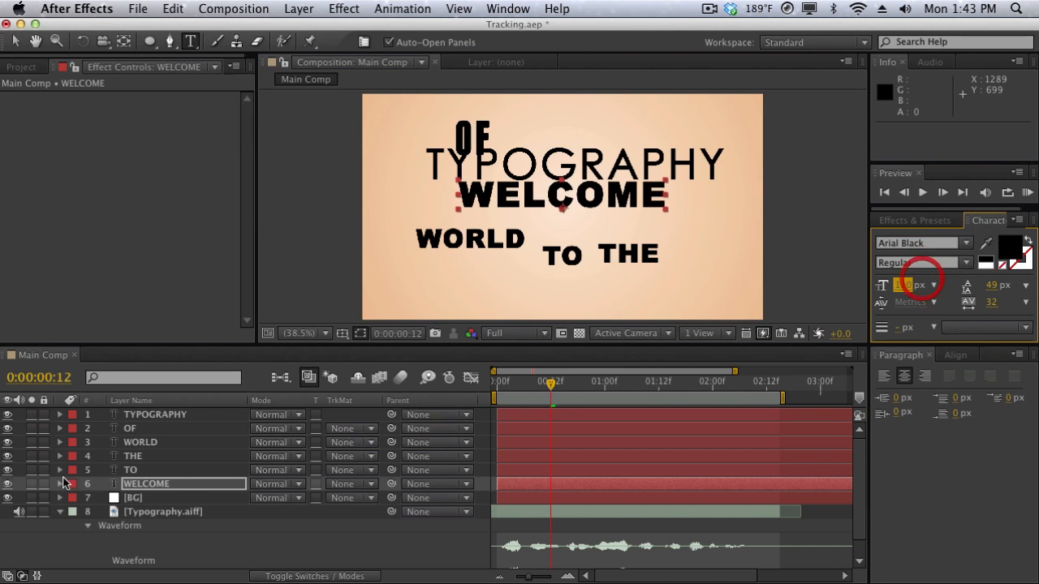
Set the TO layer's text to Arial Regular at a size of 68 px.
{"action": "left_click", "coordinate": [168, 473]}
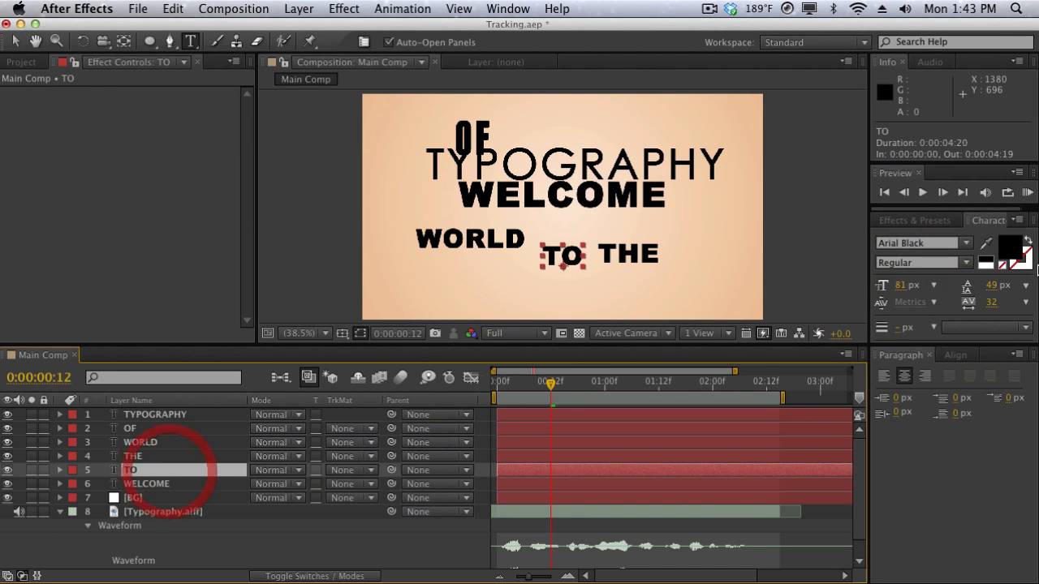
{"action": "left_click", "coordinate": [965, 243]}
{"action": "scroll", "coordinate": [946, 296], "scroll_direction": "up", "scroll_amount": 2}
{"action": "left_click", "coordinate": [945, 299]}
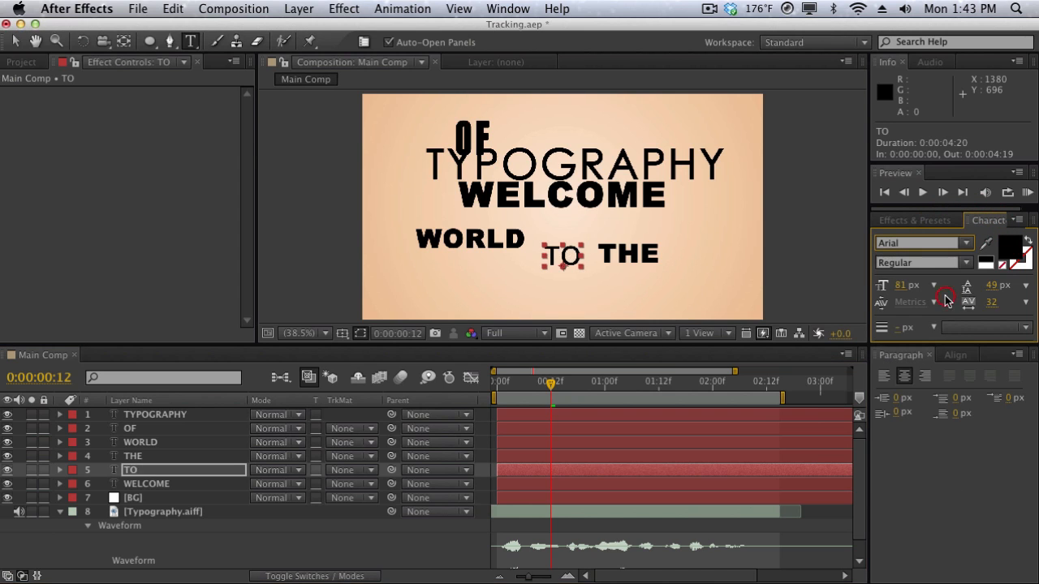
{"action": "left_click", "coordinate": [966, 263]}
{"action": "left_click", "coordinate": [950, 276]}
{"action": "left_click", "coordinate": [901, 287]}
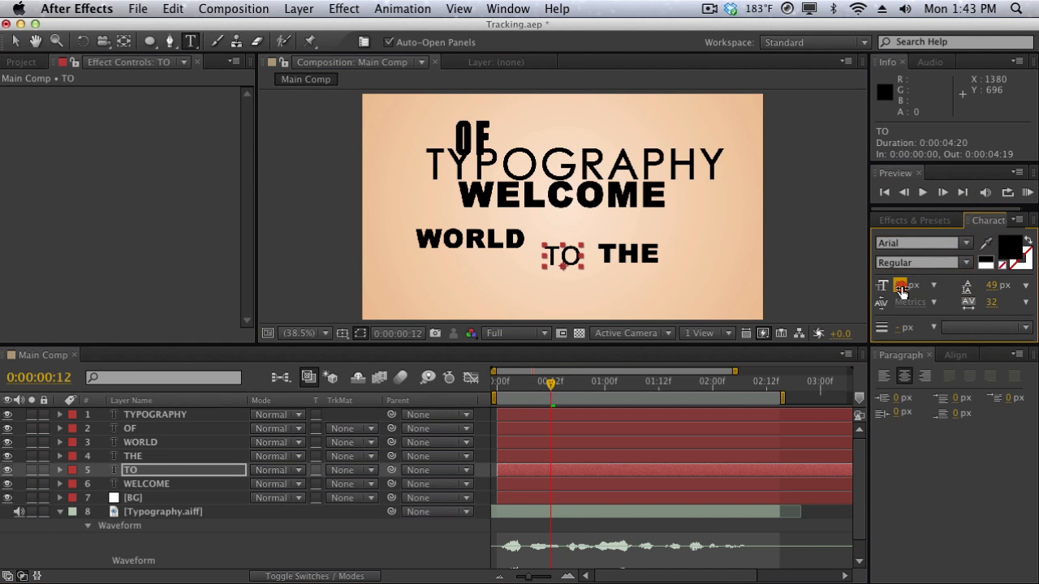
{"action": "type", "text": "68"}
{"action": "key", "text": "Return"}
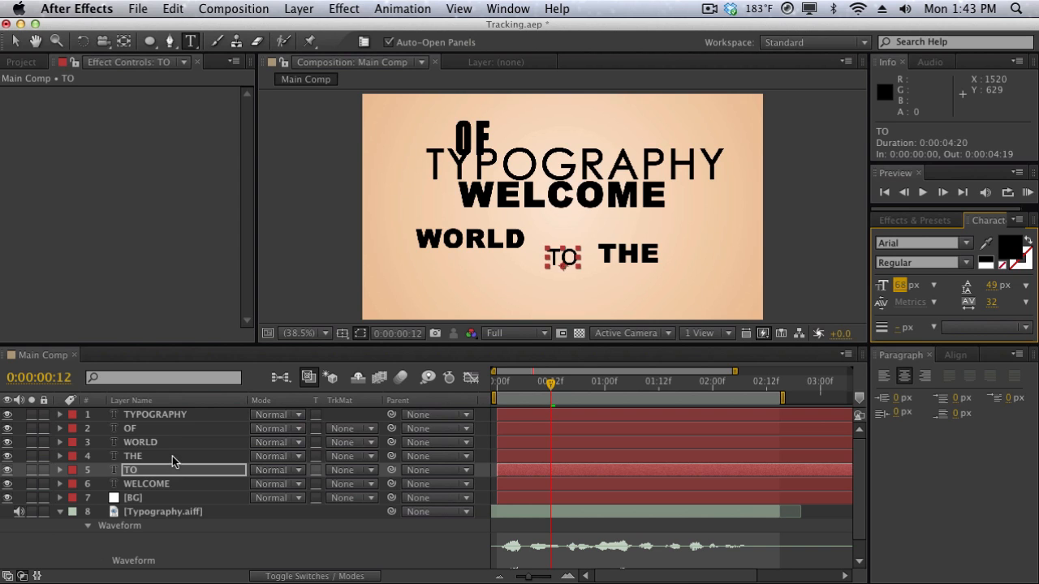
Set the THE layer's text to the Impact font at a size of 119 px.
{"action": "left_click", "coordinate": [172, 459]}
{"action": "left_click", "coordinate": [966, 244]}
{"action": "scroll", "coordinate": [946, 418], "scroll_direction": "down", "scroll_amount": 10}
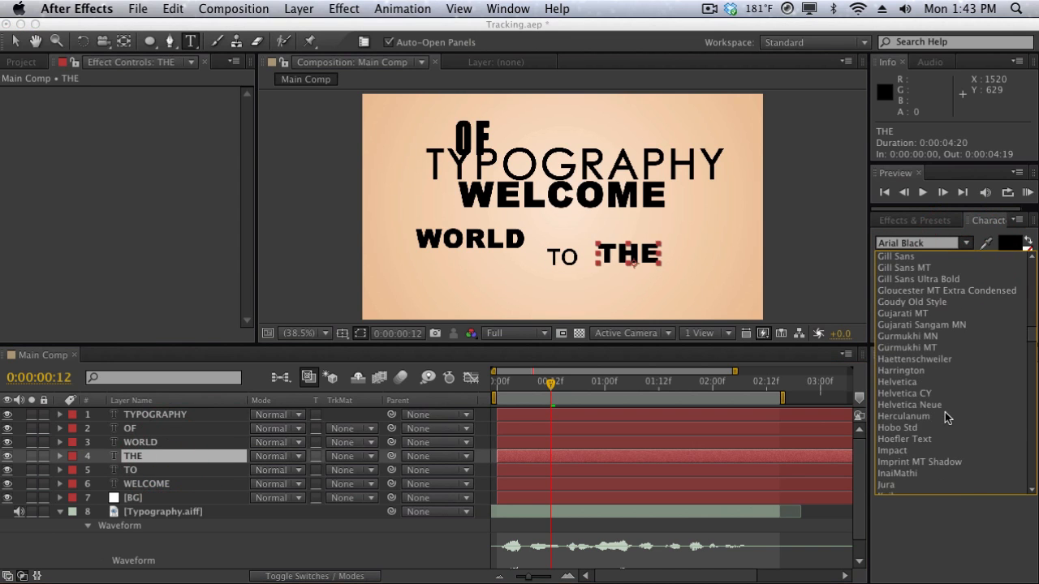
{"action": "scroll", "coordinate": [946, 418], "scroll_direction": "down", "scroll_amount": 3}
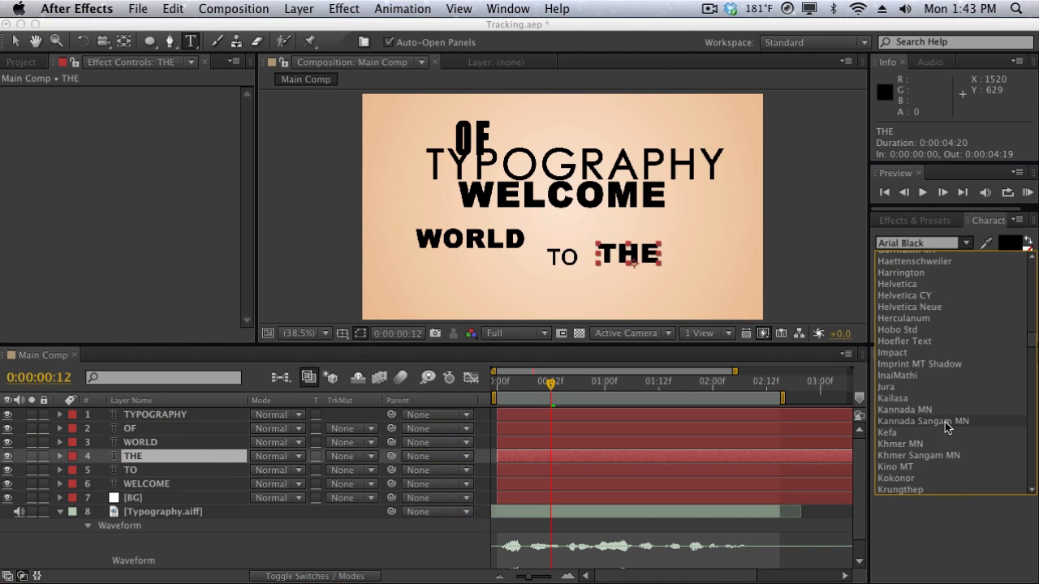
{"action": "left_click", "coordinate": [939, 354]}
{"action": "left_click_drag", "start_coordinate": [907, 292], "coordinate": [937, 292]}
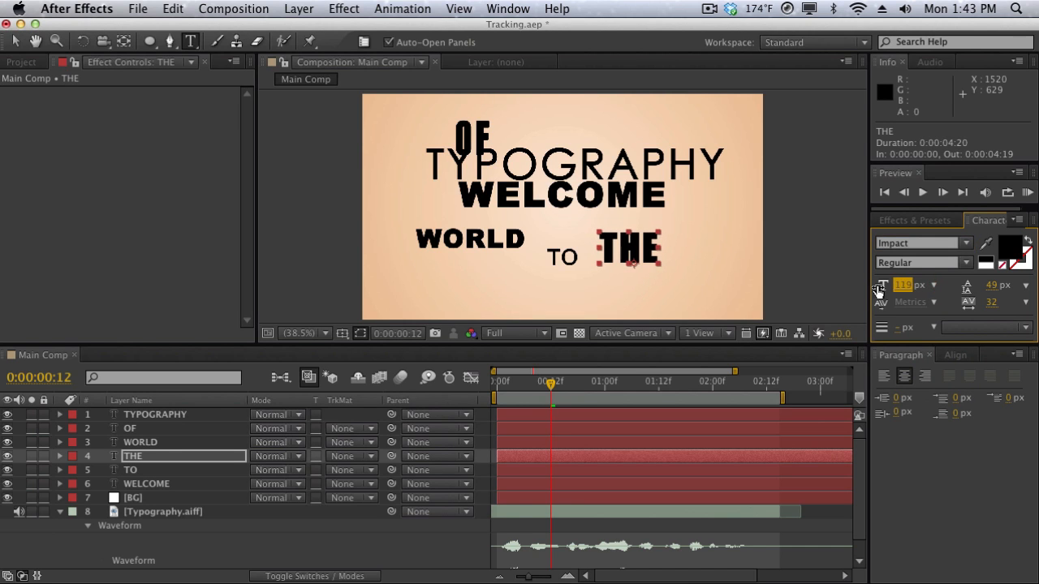
Set the WORLD layer's text to the Calibri font, keeping its font size at 81 px.
{"action": "left_click", "coordinate": [180, 443]}
{"action": "left_click", "coordinate": [962, 242]}
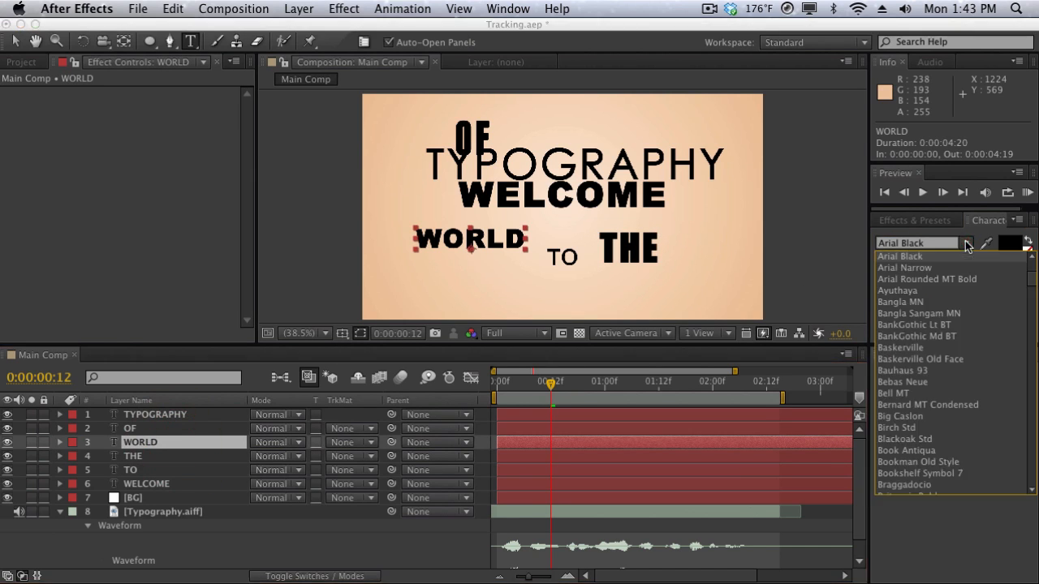
{"action": "scroll", "coordinate": [957, 363], "scroll_direction": "down", "scroll_amount": 6}
{"action": "scroll", "coordinate": [957, 364], "scroll_direction": "up", "scroll_amount": 3}
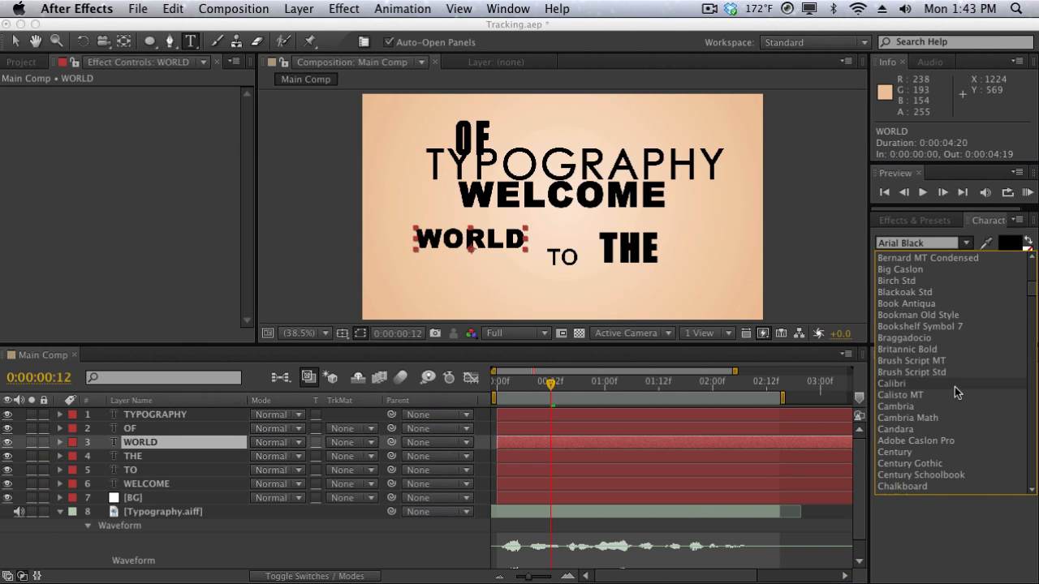
{"action": "left_click", "coordinate": [955, 385]}
{"action": "left_click_drag", "start_coordinate": [900, 286], "coordinate": [907, 284]}
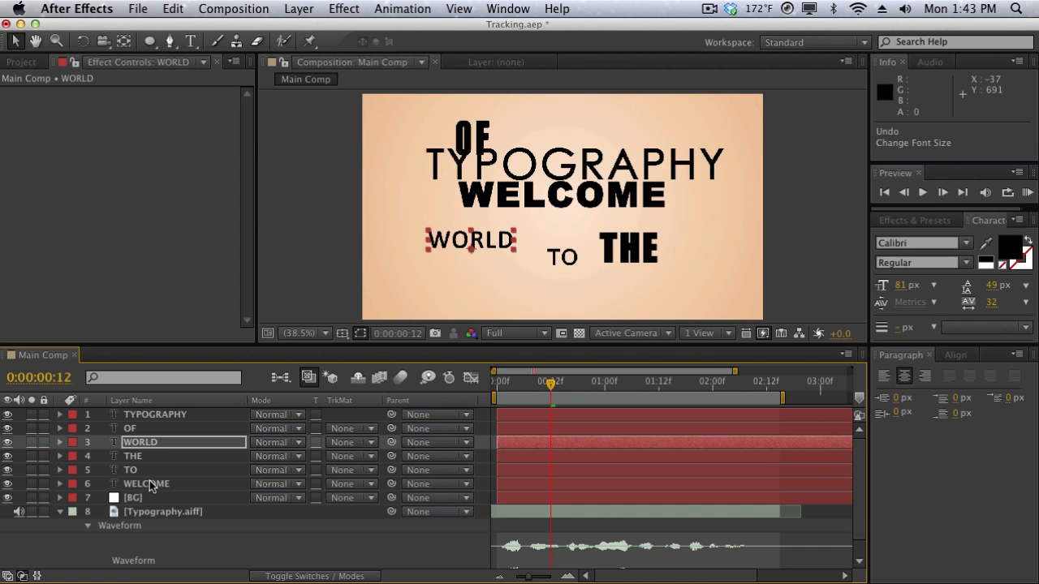
Rotate the WELCOME layer to -90° and move it to the left side of the composition at about 274, 363.
{"action": "left_click", "coordinate": [150, 486]}
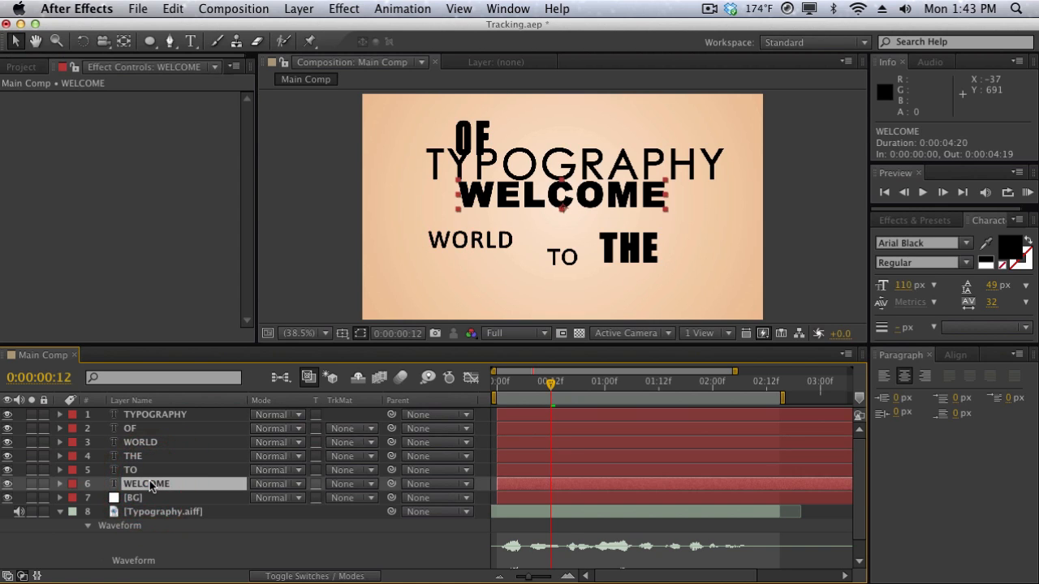
{"action": "key", "text": "r"}
{"action": "left_click_drag", "start_coordinate": [281, 500], "coordinate": [237, 511]}
{"action": "left_click", "coordinate": [274, 498]}
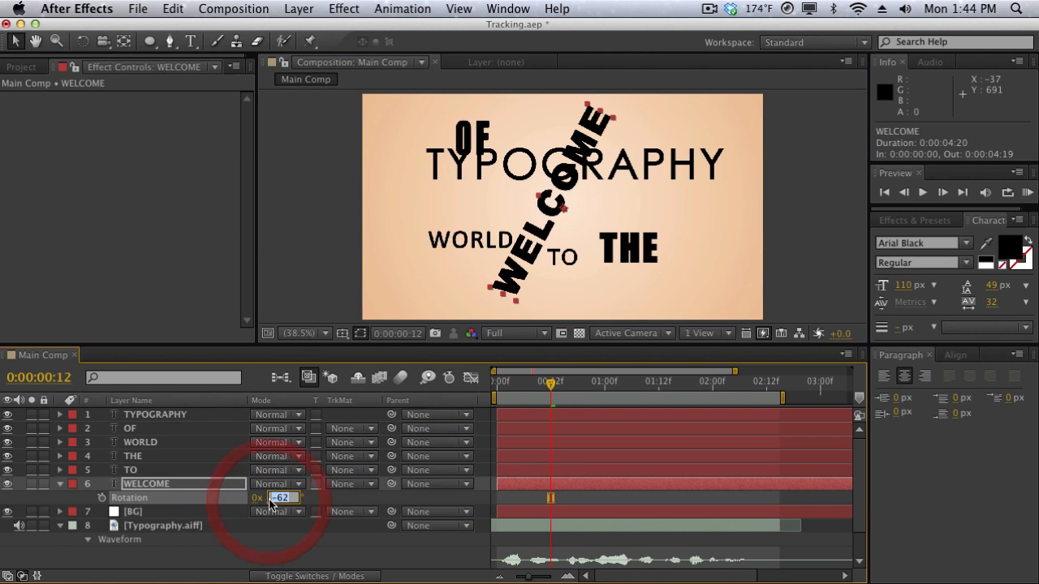
{"action": "type", "text": "-90"}
{"action": "key", "text": "Return"}
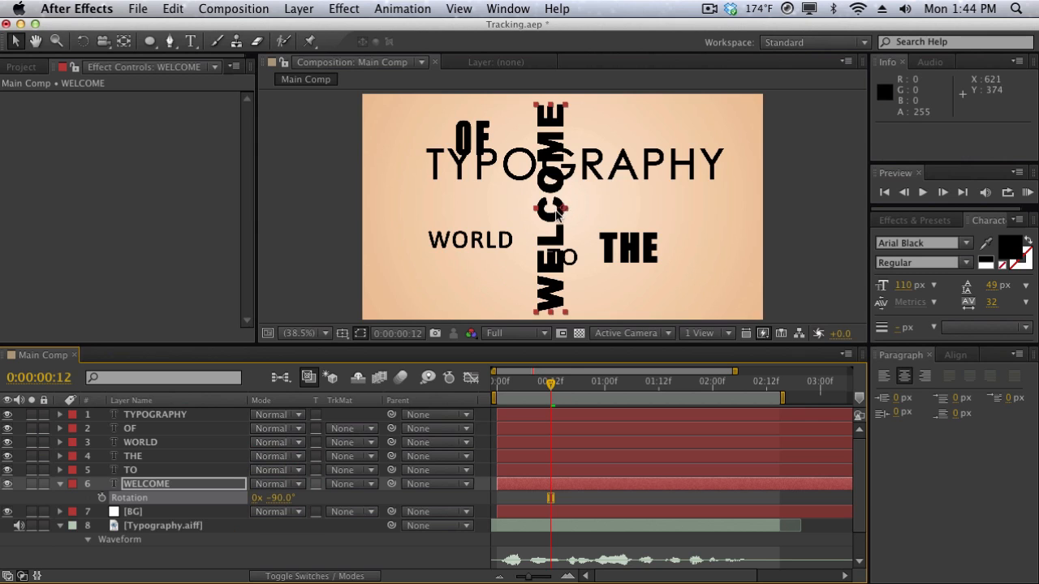
{"action": "left_click_drag", "start_coordinate": [556, 214], "coordinate": [440, 215]}
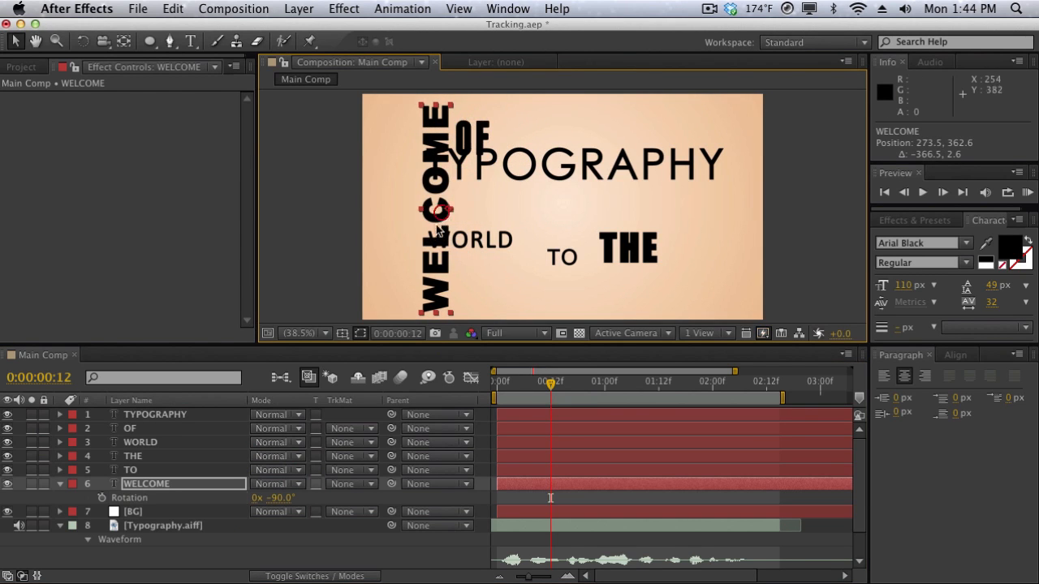
Enlarge TO and place it beside WELCOME at about 398, 389, and place THE below it at about 414, 513.
{"action": "left_click", "coordinate": [128, 470]}
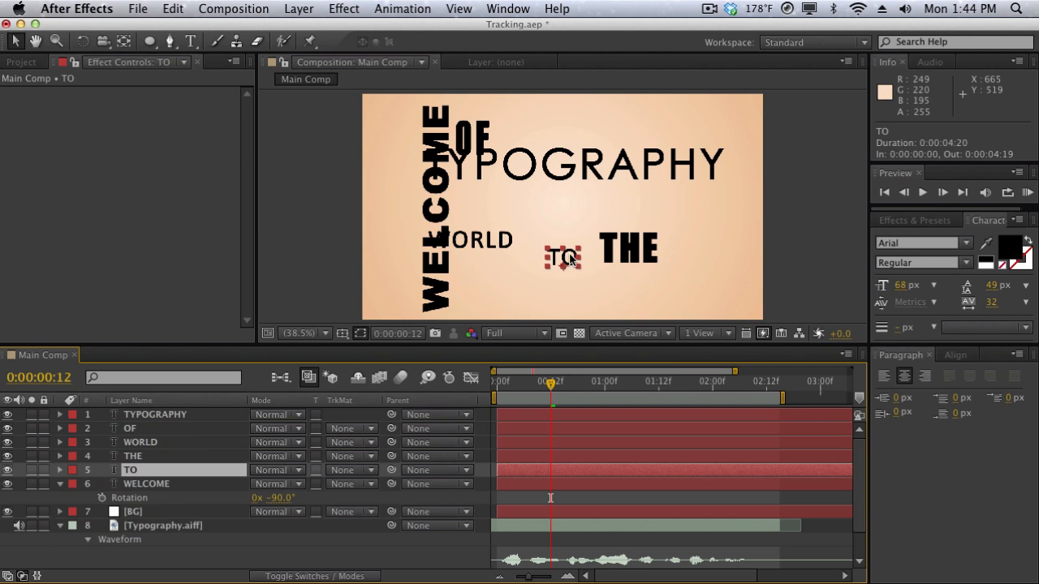
{"action": "left_click_drag", "start_coordinate": [571, 260], "coordinate": [495, 121]}
{"action": "mouse_move", "coordinate": [487, 195]}
{"action": "left_mouse_down"}
{"action": "mouse_move", "coordinate": [500, 214]}
{"action": "mouse_move", "coordinate": [489, 211]}
{"action": "mouse_move", "coordinate": [496, 205]}
{"action": "left_mouse_up"}
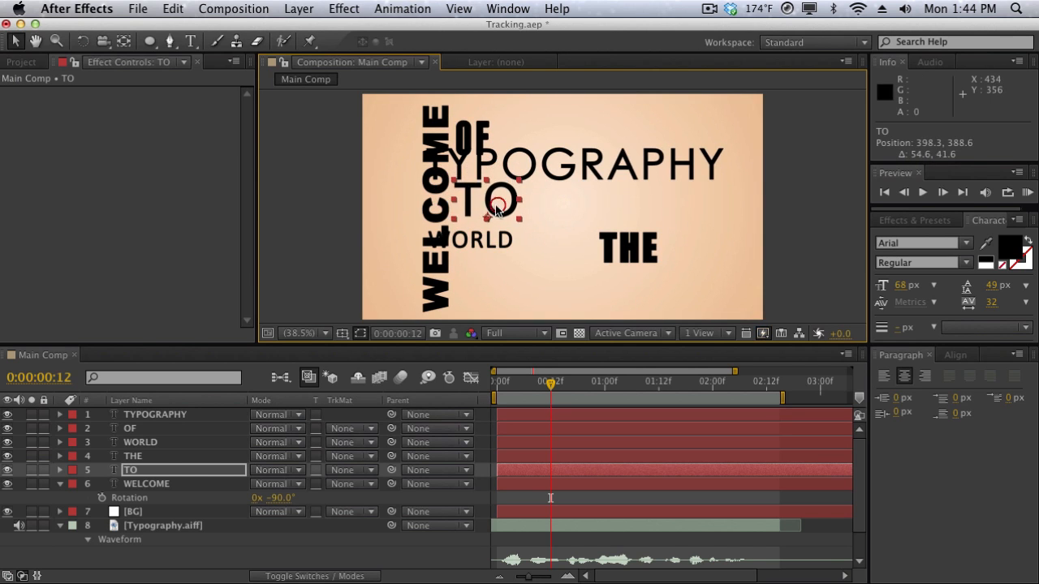
{"action": "left_click", "coordinate": [167, 456]}
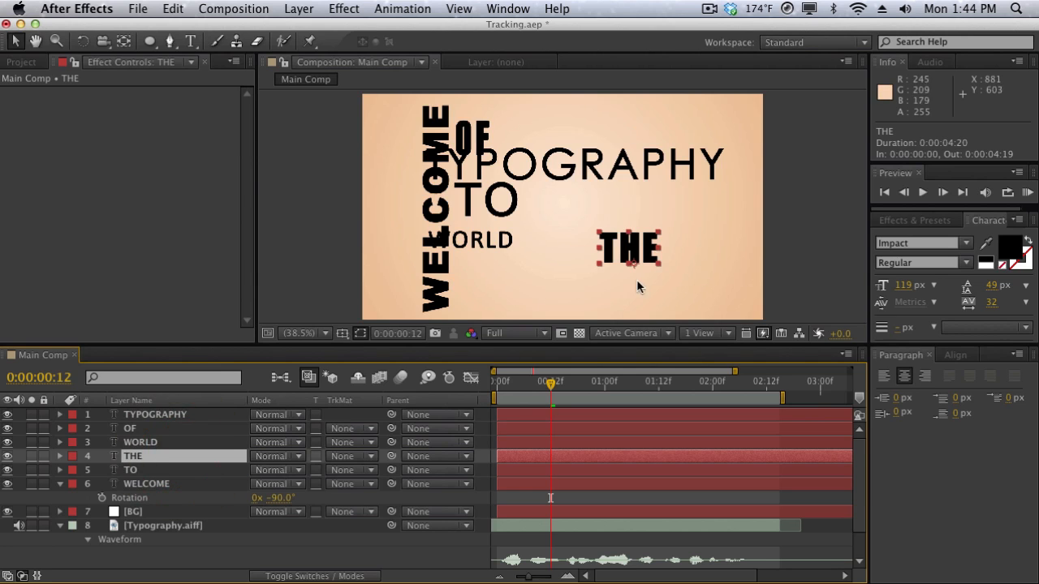
{"action": "left_click_drag", "start_coordinate": [630, 252], "coordinate": [490, 244]}
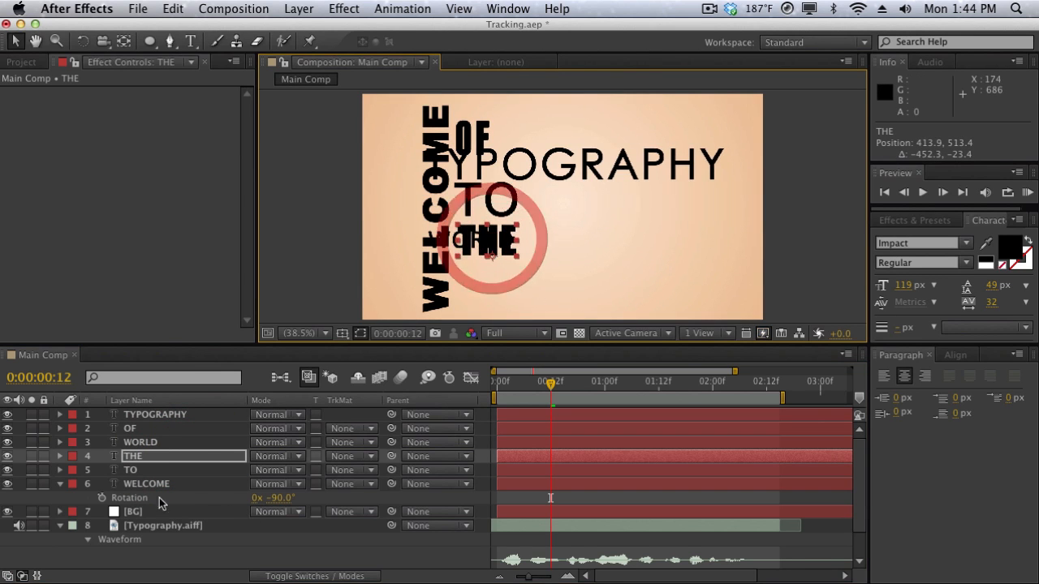
Set the WORLD layer's font size to 176 px and place it directly after THE at about 809, 513.
{"action": "left_click", "coordinate": [161, 443]}
{"action": "left_click_drag", "start_coordinate": [530, 252], "coordinate": [602, 245]}
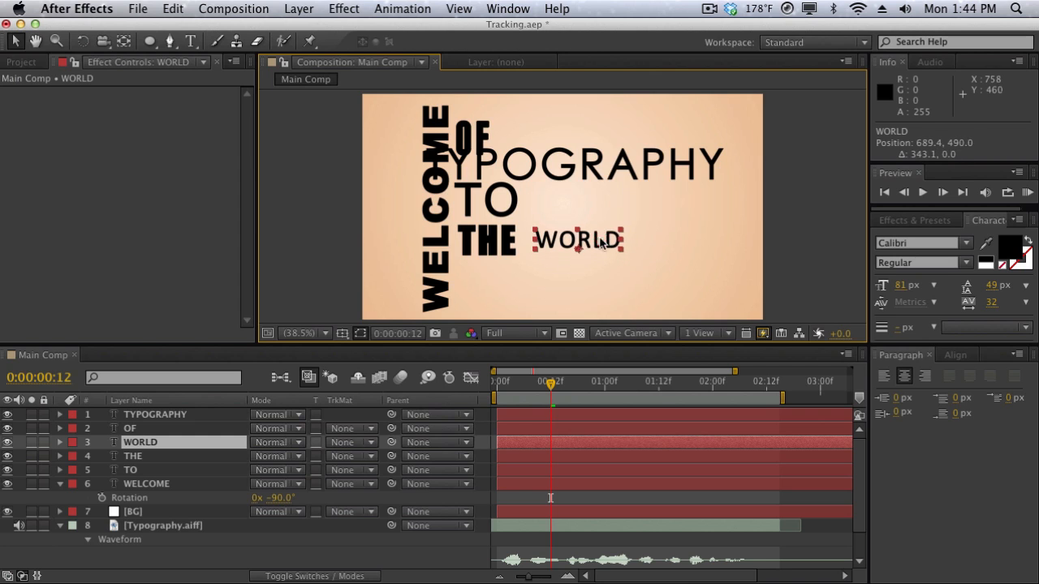
{"action": "left_click", "coordinate": [900, 286]}
{"action": "type", "text": "144"}
{"action": "key", "text": "Return"}
{"action": "left_click_drag", "start_coordinate": [964, 286], "coordinate": [989, 286]}
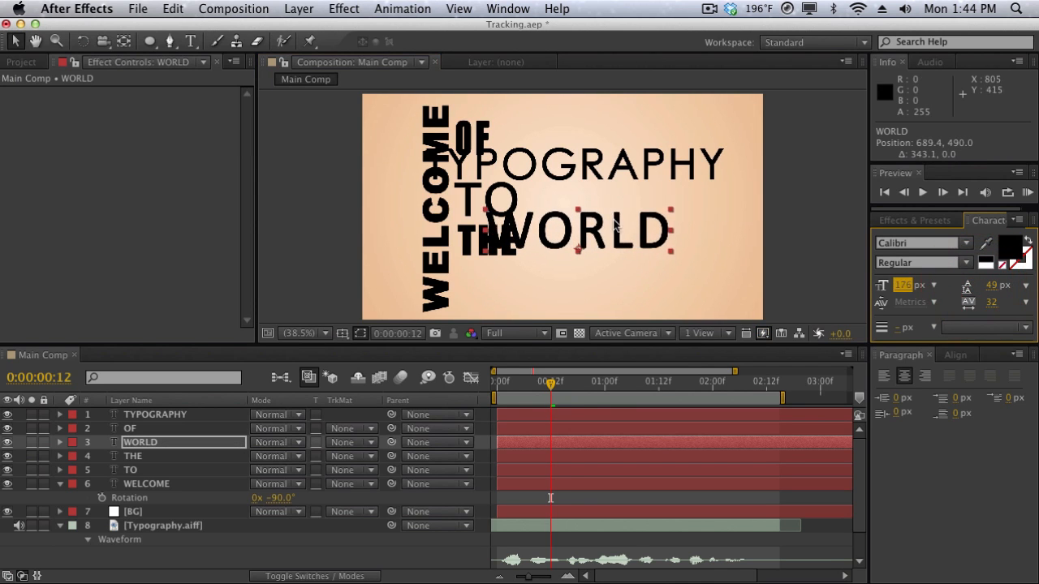
{"action": "left_click_drag", "start_coordinate": [630, 228], "coordinate": [668, 236]}
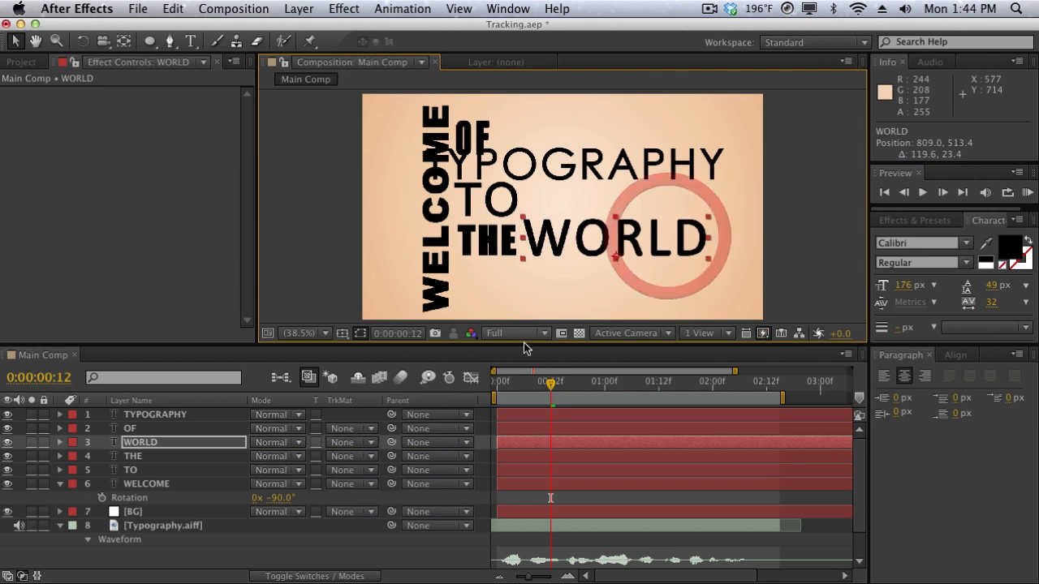
With the playhead at 0:00:01:00, rotate the OF layer to -90° and place it above the end of WORLD at about 1100, 329.
{"action": "left_click_drag", "start_coordinate": [544, 386], "coordinate": [605, 383]}
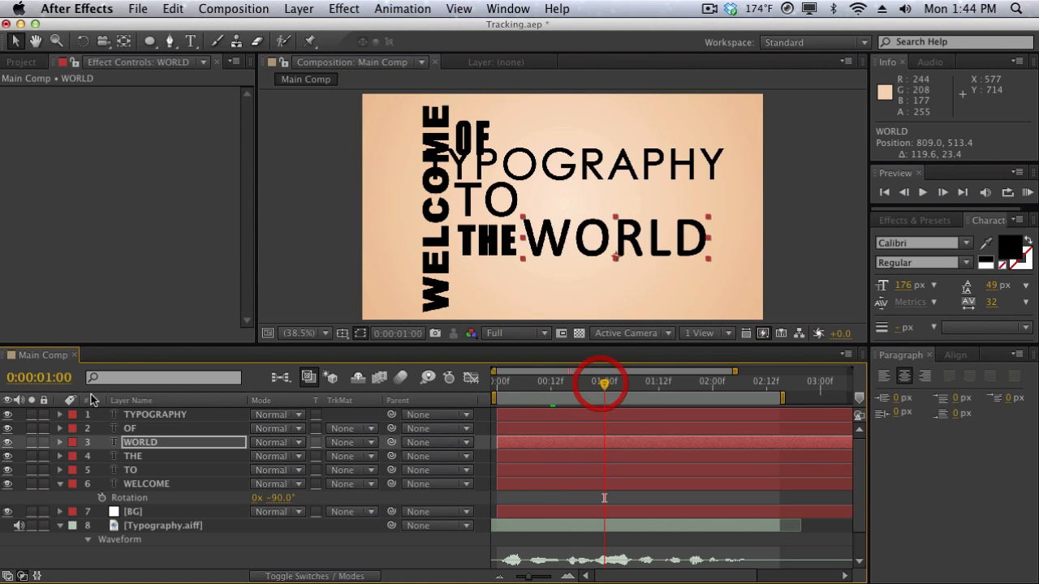
{"action": "left_click", "coordinate": [130, 429]}
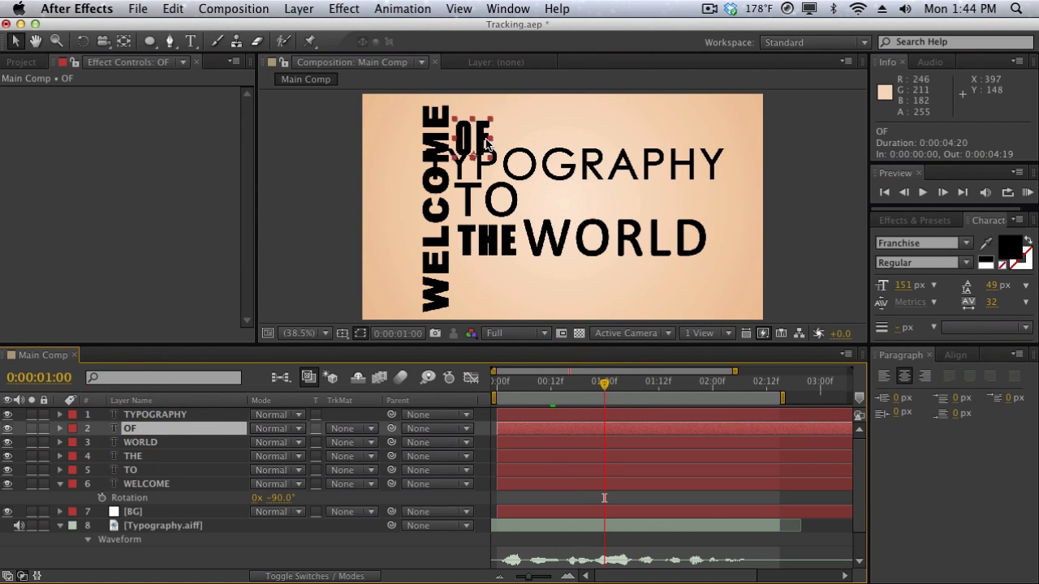
{"action": "left_click_drag", "start_coordinate": [485, 143], "coordinate": [695, 205]}
{"action": "key", "text": "r"}
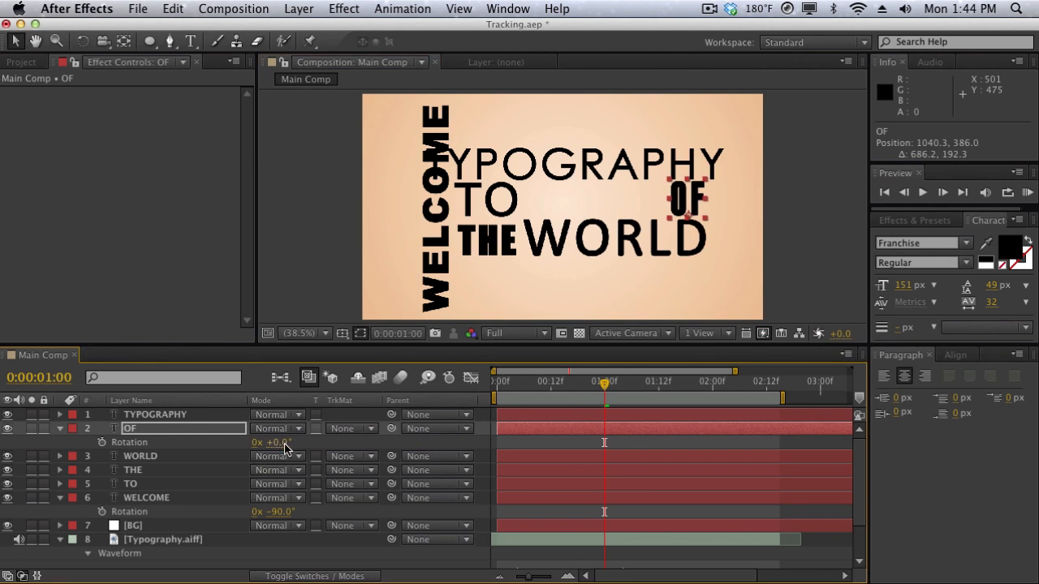
{"action": "left_click", "coordinate": [284, 443]}
{"action": "key", "text": "Return"}
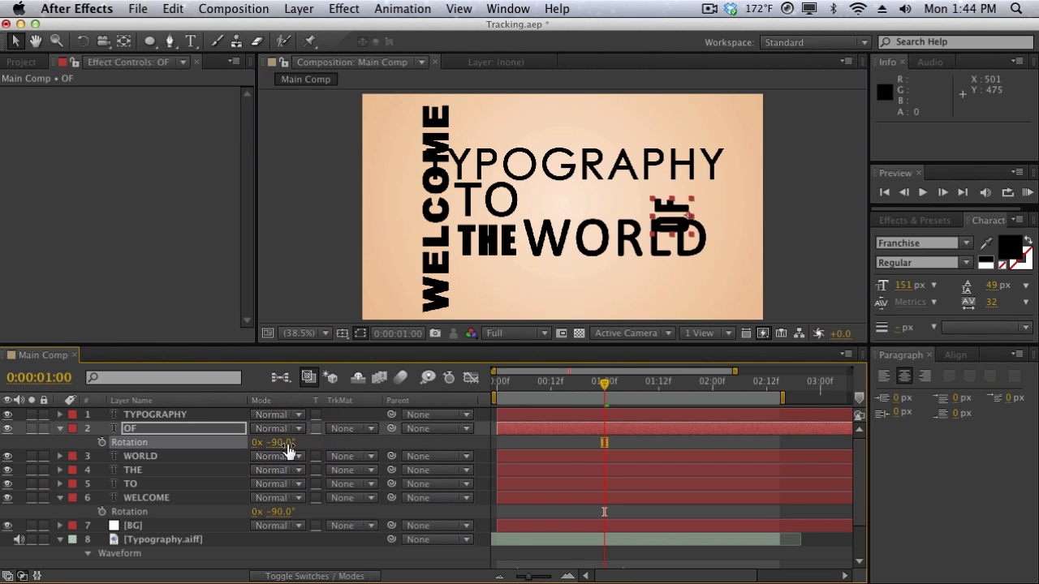
{"action": "left_click_drag", "start_coordinate": [677, 217], "coordinate": [696, 200]}
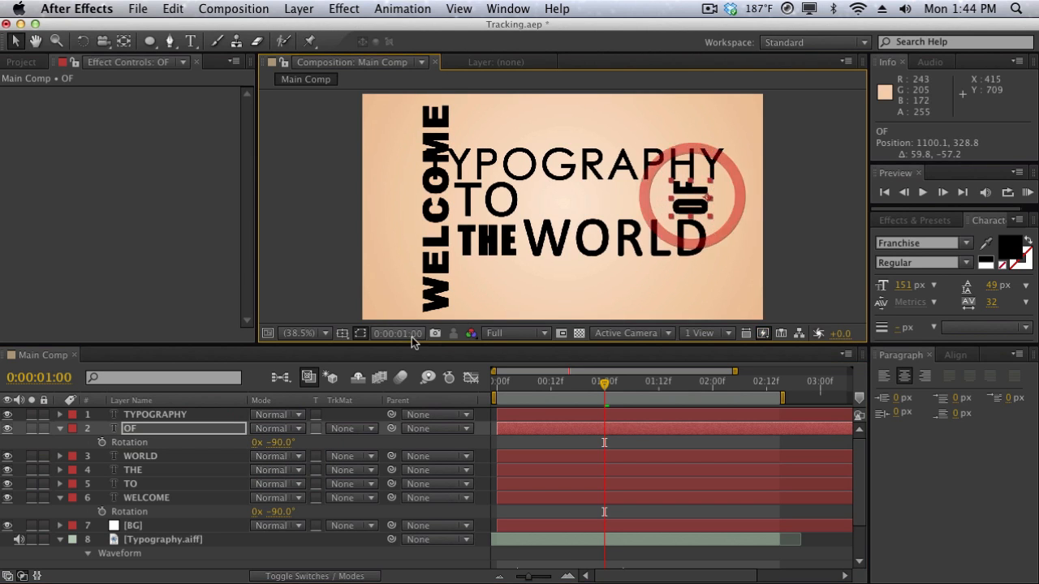
Set the TYPOGRAPHY layer's font size to 178 px and place it just after OF at about 1766, 391.
{"action": "left_click", "coordinate": [200, 416]}
{"action": "left_click_drag", "start_coordinate": [668, 161], "coordinate": [952, 194]}
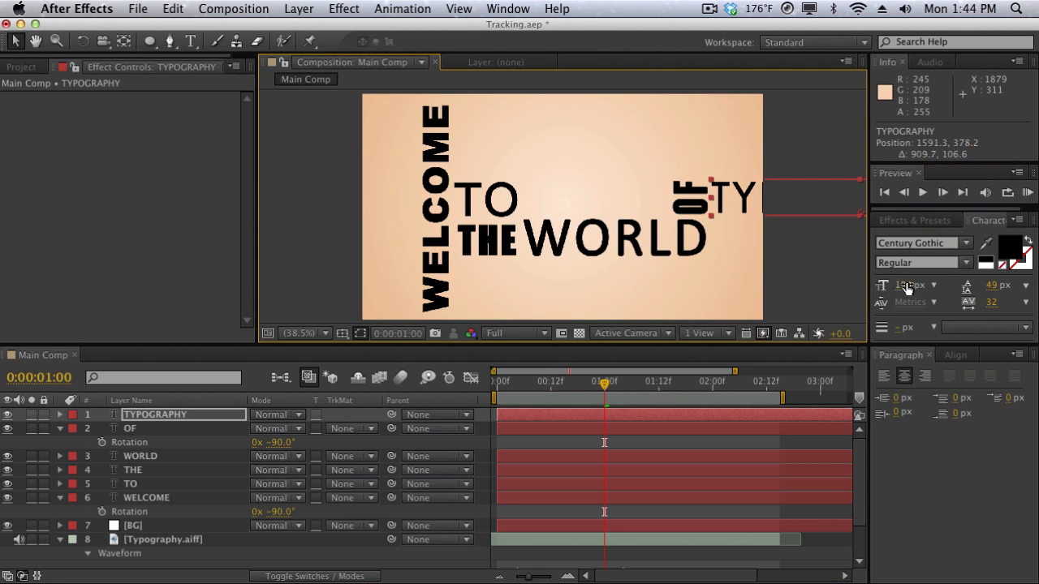
{"action": "left_click_drag", "start_coordinate": [907, 287], "coordinate": [944, 281]}
{"action": "left_click_drag", "start_coordinate": [695, 191], "coordinate": [745, 192]}
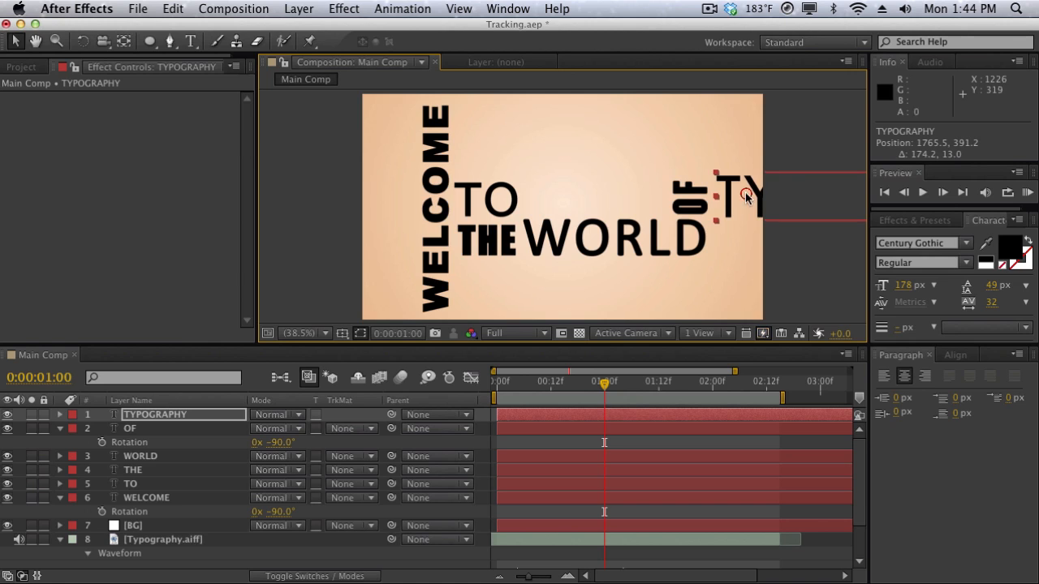
Deselect the TYPOGRAPHY layer and collapse the Rotation properties of the OF and WELCOME layers.
{"action": "left_click", "coordinate": [786, 149]}
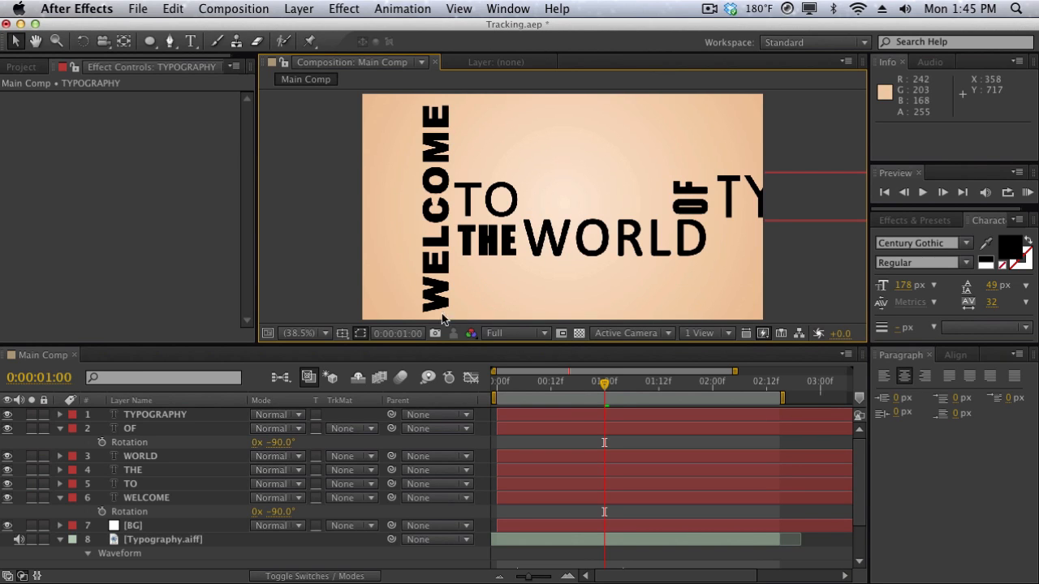
{"action": "left_click", "coordinate": [60, 428]}
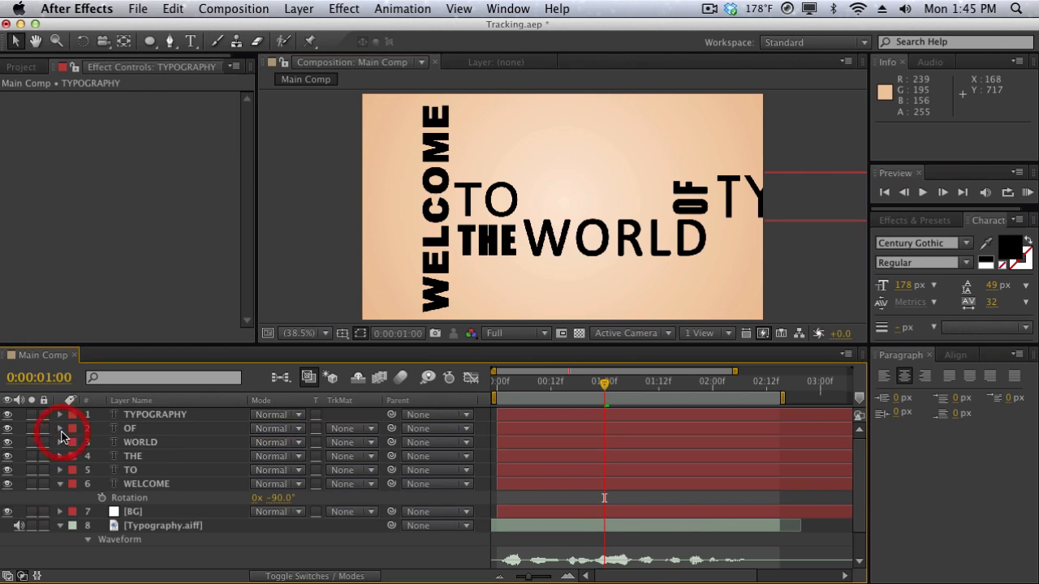
{"action": "left_click", "coordinate": [60, 485]}
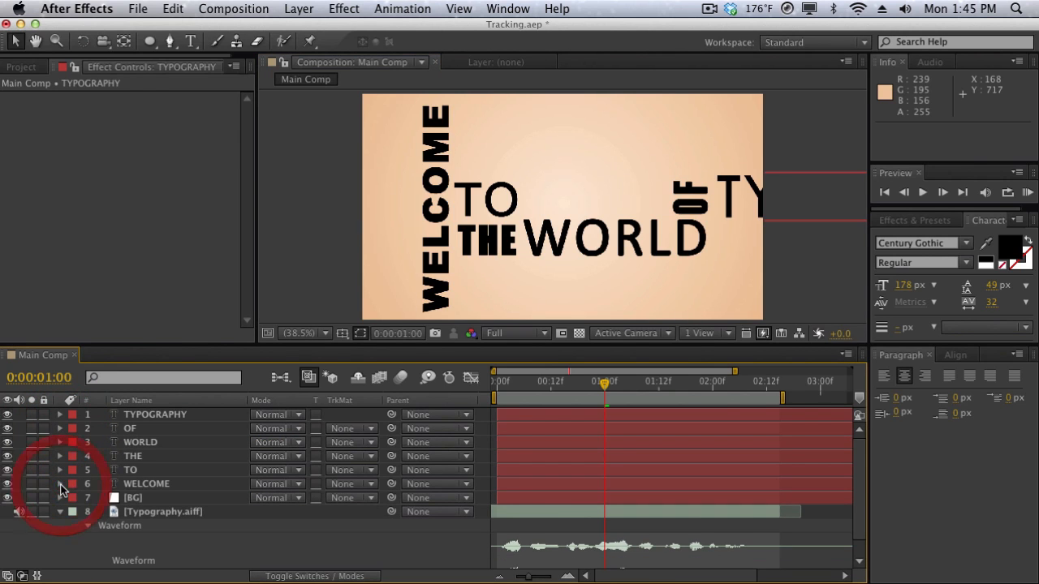
Add a two-node camera named Camera with the 24mm preset and depth of field disabled.
{"action": "left_click", "coordinate": [286, 8]}
{"action": "mouse_move", "coordinate": [455, 31]}
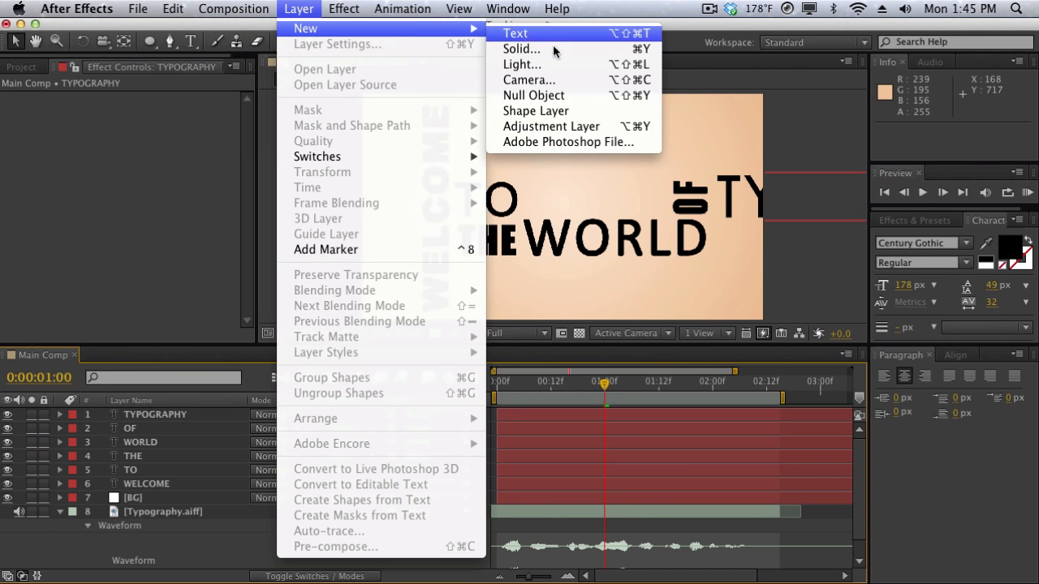
{"action": "left_click", "coordinate": [555, 80]}
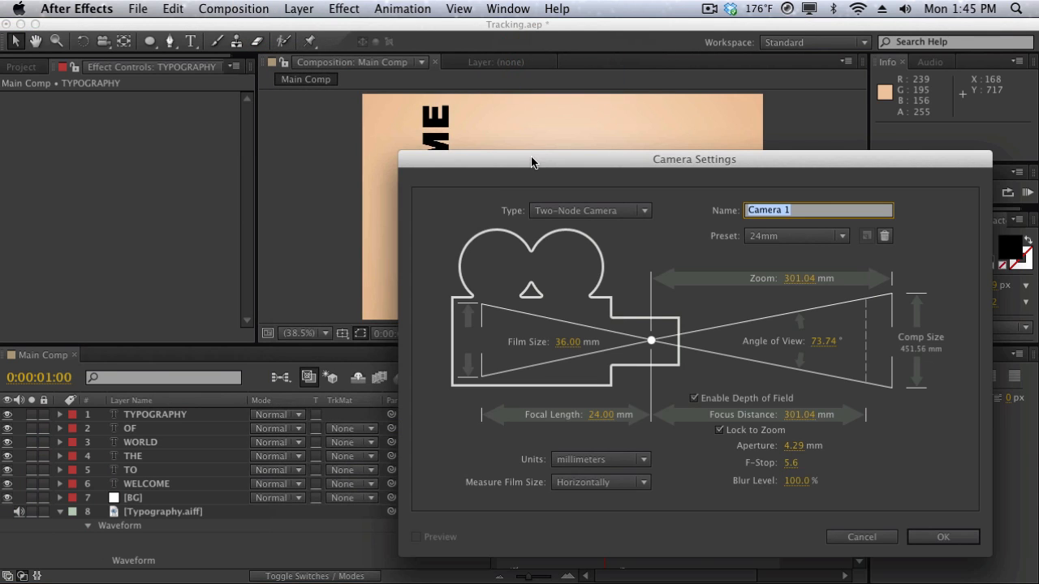
{"action": "left_click_drag", "start_coordinate": [532, 163], "coordinate": [380, 136]}
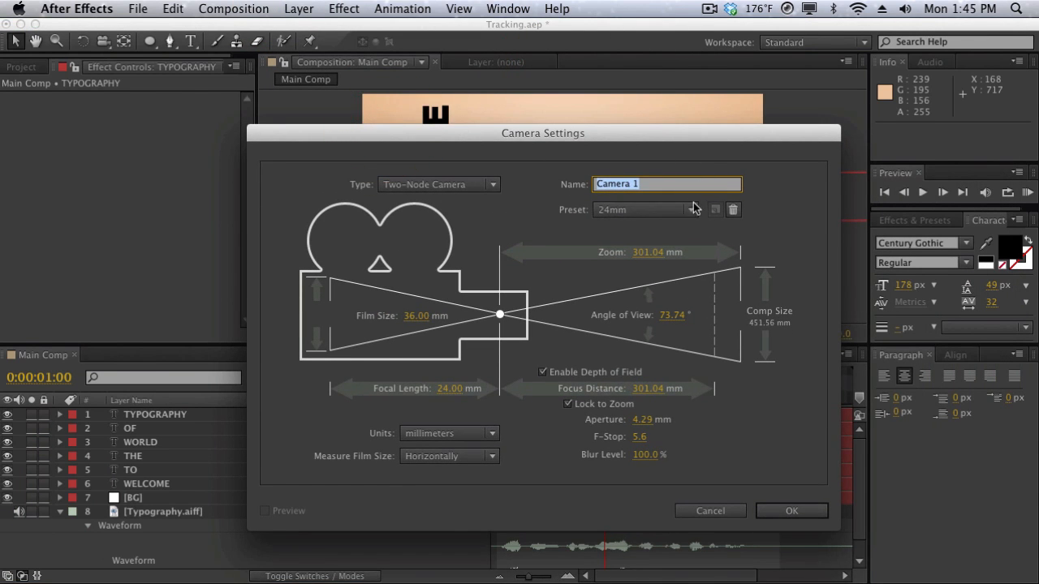
{"action": "left_click", "coordinate": [633, 373]}
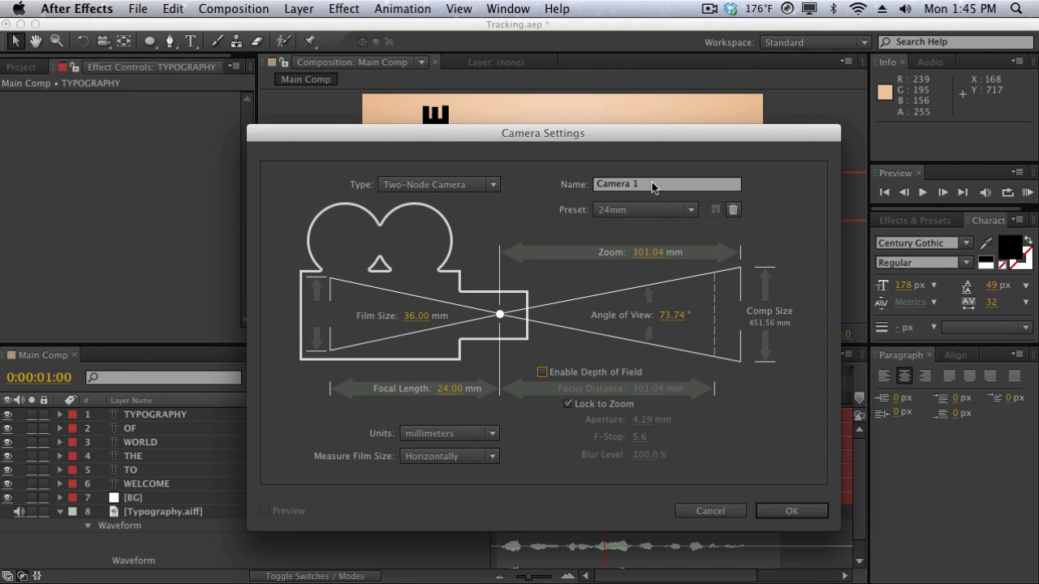
{"action": "left_click", "coordinate": [653, 183]}
{"action": "key", "text": "BackSpace"}
{"action": "key", "text": "BackSpace"}
{"action": "key", "text": "Return"}
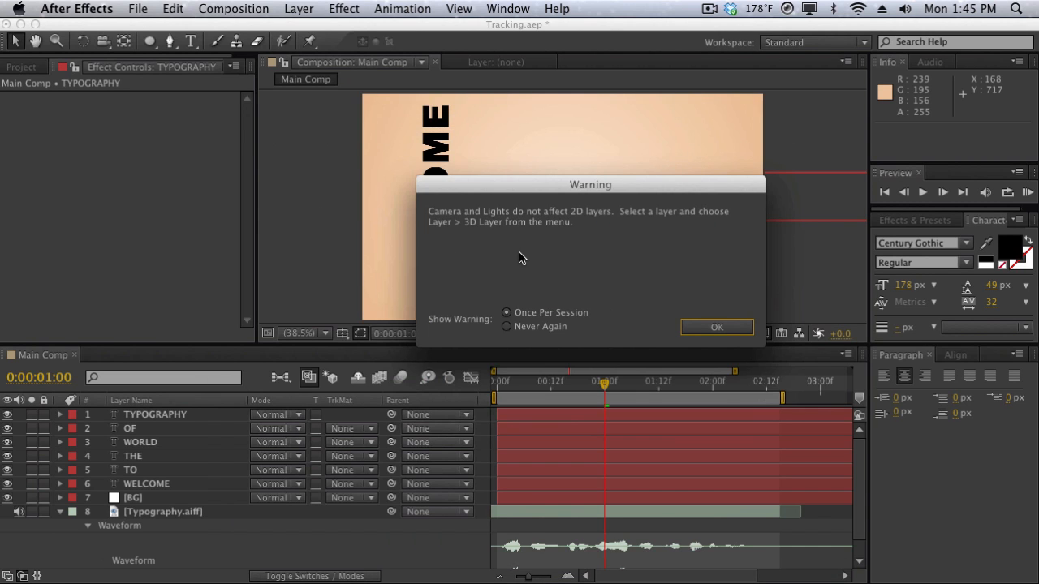
{"action": "left_click", "coordinate": [700, 329]}
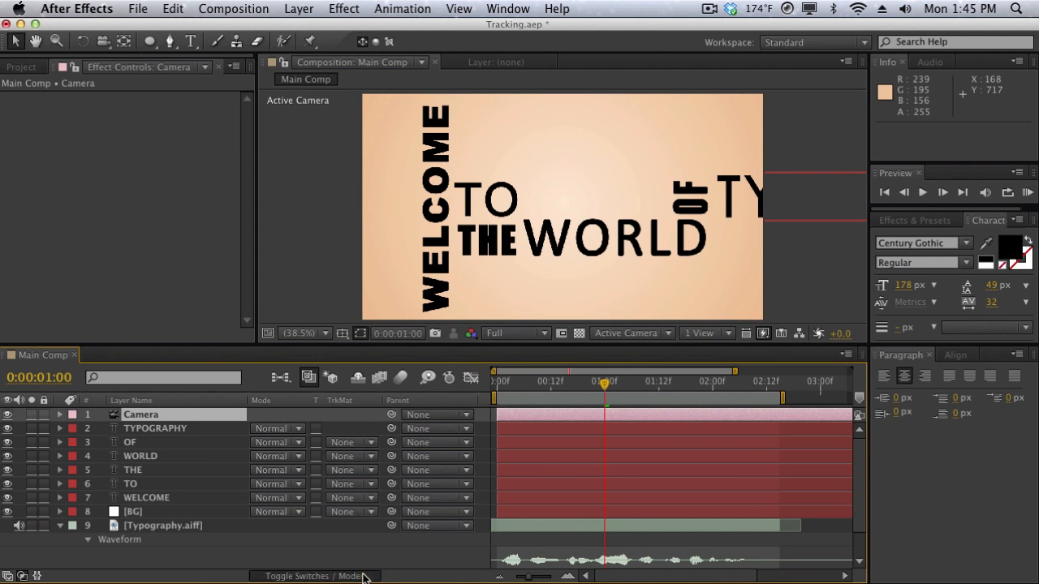
Make all six text layers, from TYPOGRAPHY to WELCOME, 3D layers.
{"action": "left_click", "coordinate": [361, 576]}
{"action": "left_click_drag", "start_coordinate": [342, 435], "coordinate": [342, 498]}
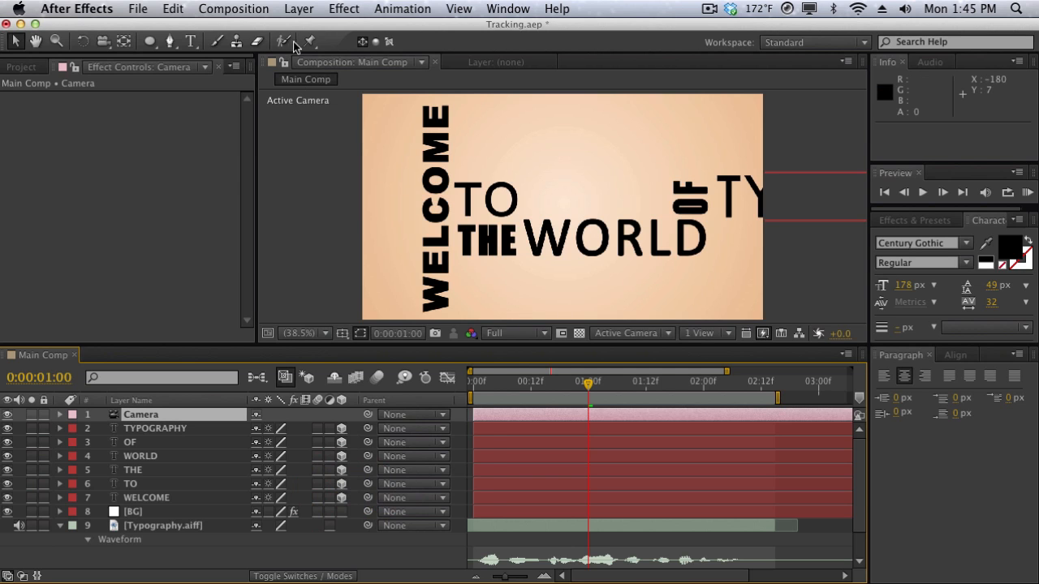
Add a null object named Control and parent the Camera layer to it.
{"action": "left_click", "coordinate": [297, 8]}
{"action": "mouse_move", "coordinate": [357, 28]}
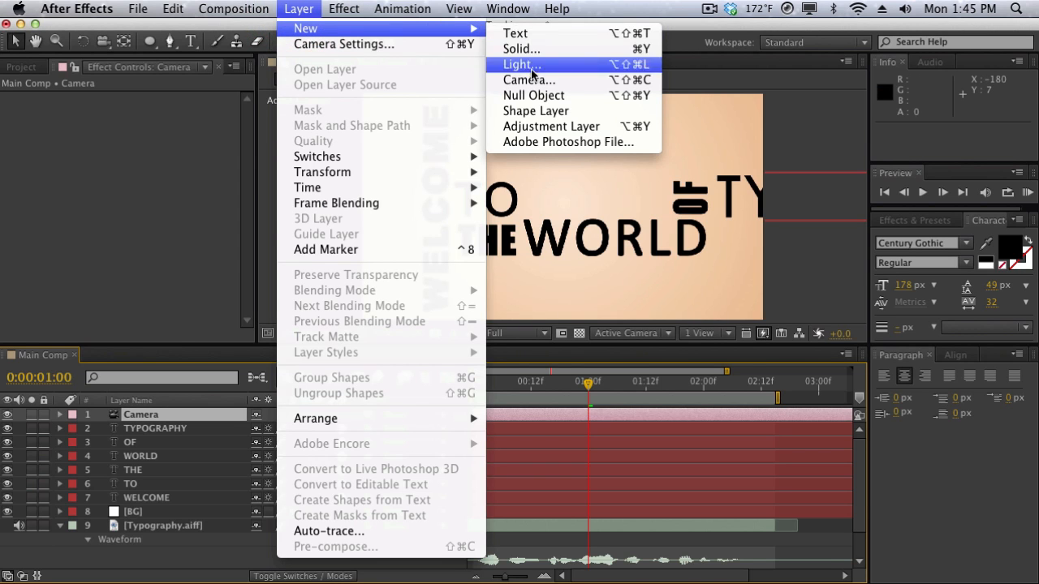
{"action": "left_click", "coordinate": [529, 95]}
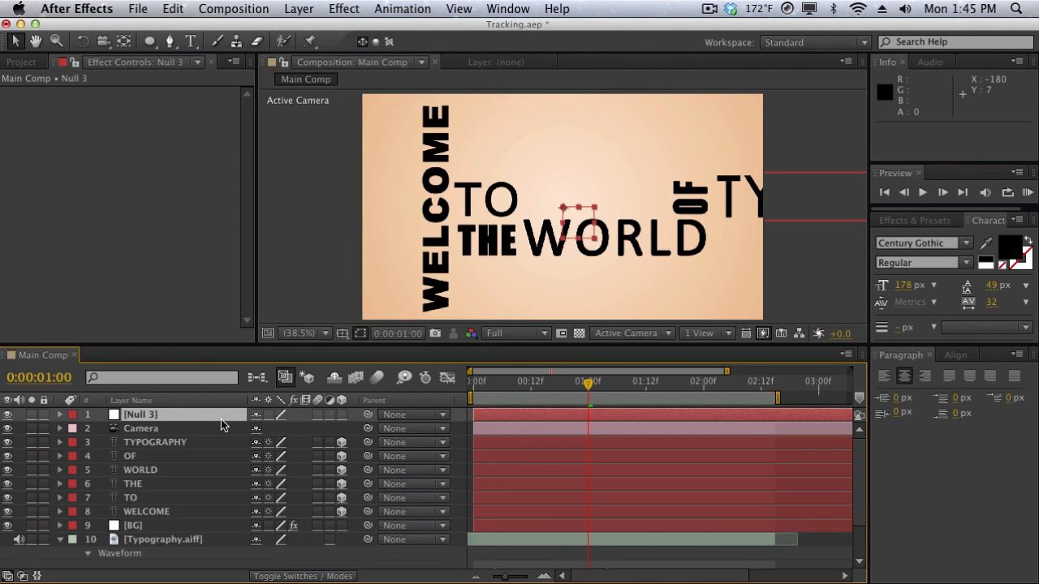
{"action": "left_click", "coordinate": [222, 419]}
{"action": "key", "text": "Return"}
{"action": "type", "text": "Control"}
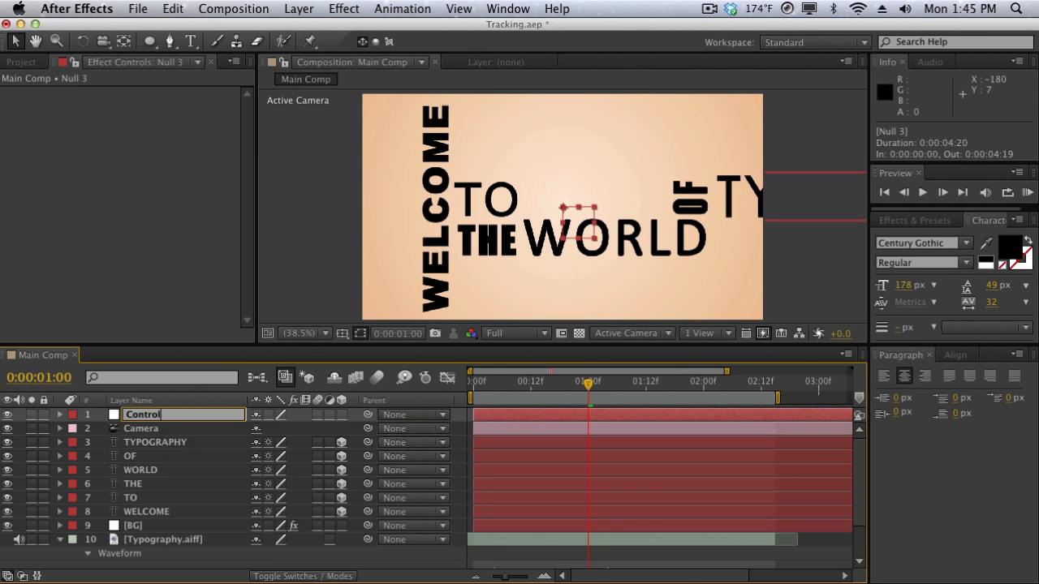
{"action": "key", "text": "Return"}
{"action": "left_click", "coordinate": [202, 431]}
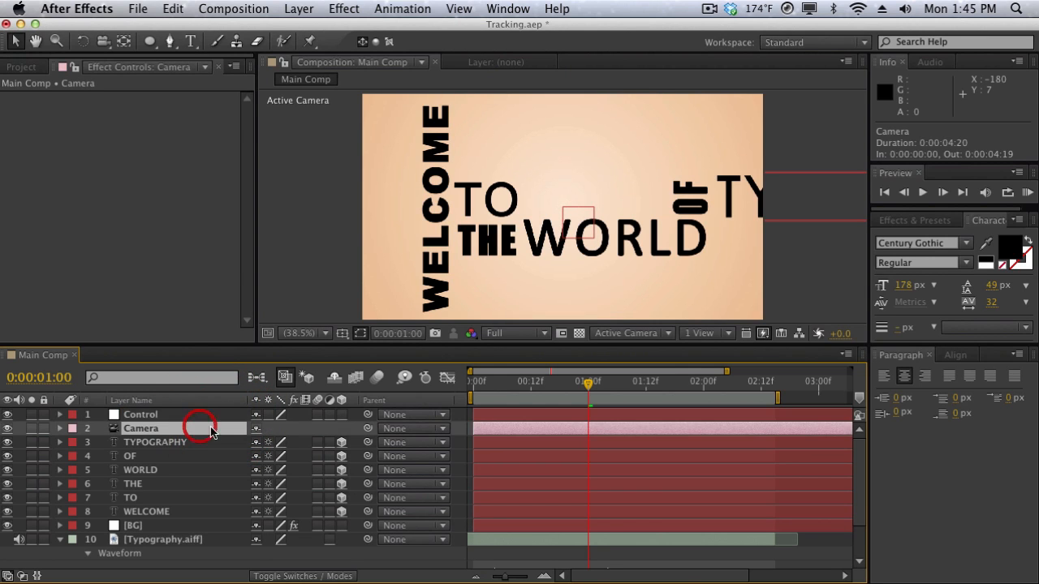
{"action": "left_click_drag", "start_coordinate": [367, 429], "coordinate": [222, 411]}
Preview the composition with audio from 0:00:00:00 and add a marker on the Control layer at each spoken word.
{"action": "left_click", "coordinate": [223, 414]}
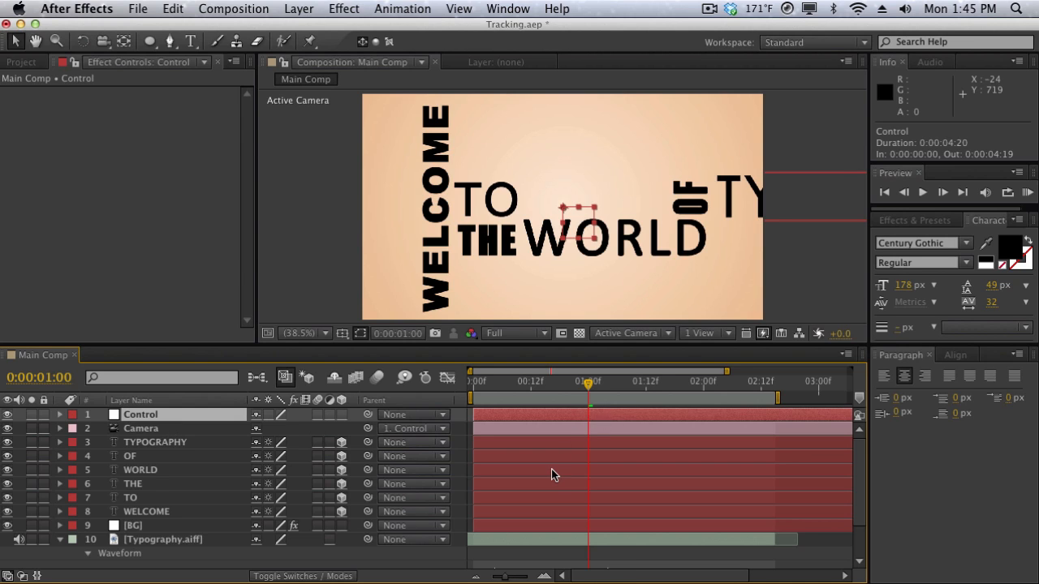
{"action": "scroll", "coordinate": [551, 469], "scroll_direction": "down", "scroll_amount": 3}
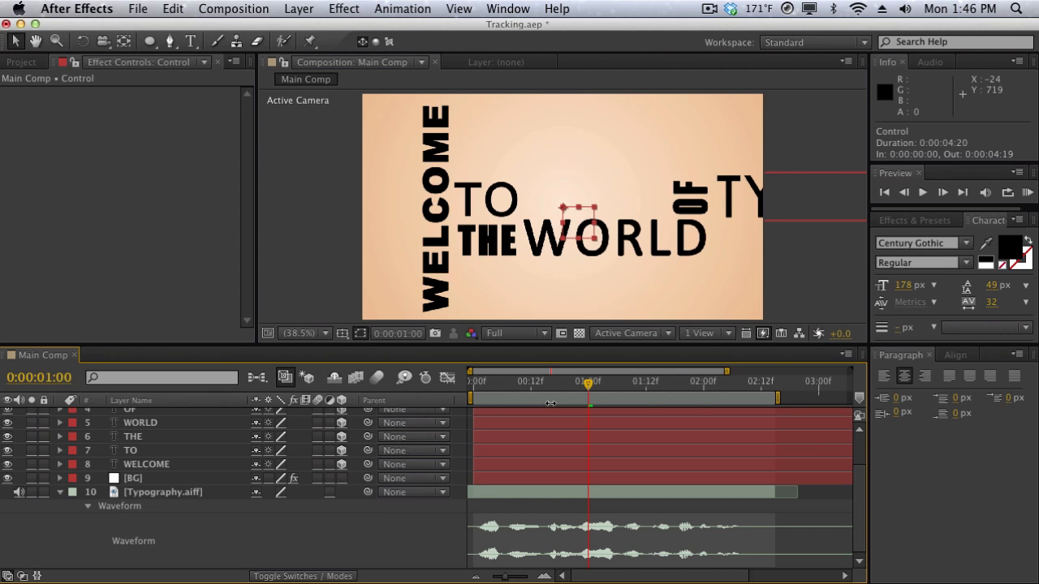
{"action": "left_click_drag", "start_coordinate": [553, 382], "coordinate": [467, 385]}
{"action": "key", "text": "KP_0"}
{"action": "key", "text": "KP_Multiply"}
{"action": "key", "text": "KP_Multiply"}
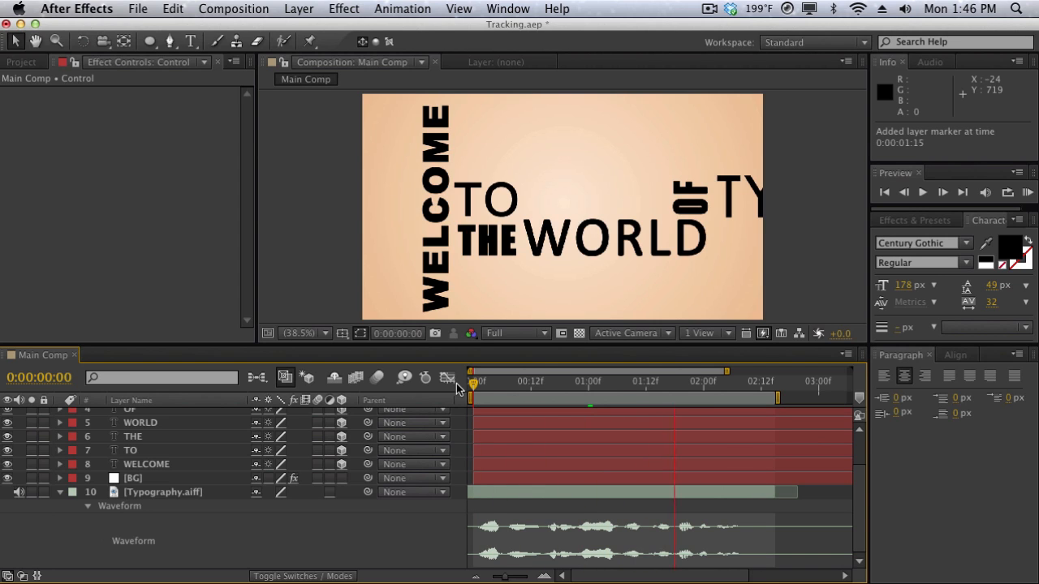
{"action": "left_click", "coordinate": [467, 280]}
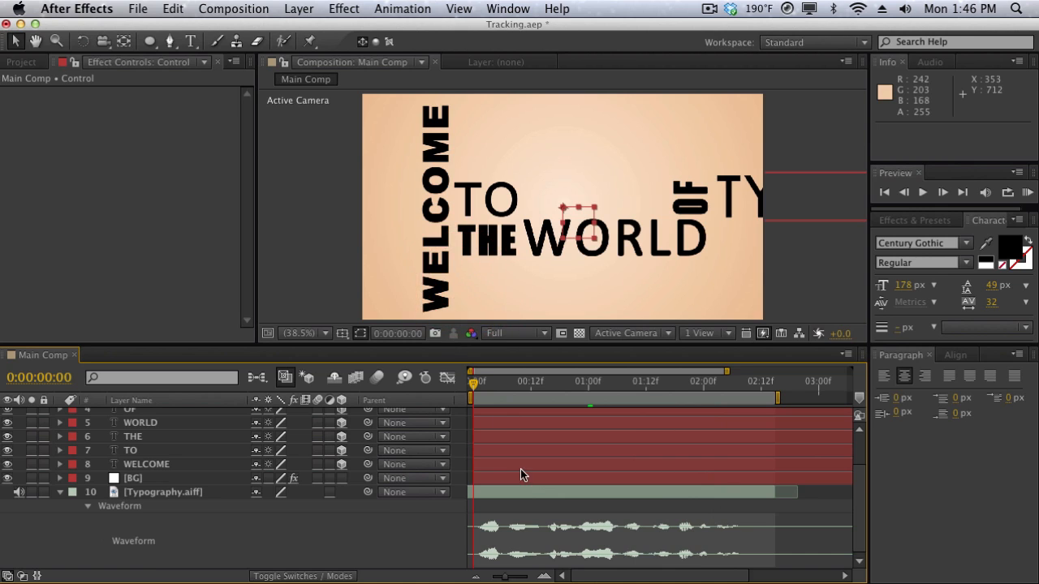
Move the playhead to the first Control marker at 0:00:00:08 and preview the markers against the audio.
{"action": "scroll", "coordinate": [520, 469], "scroll_direction": "up", "scroll_amount": 3}
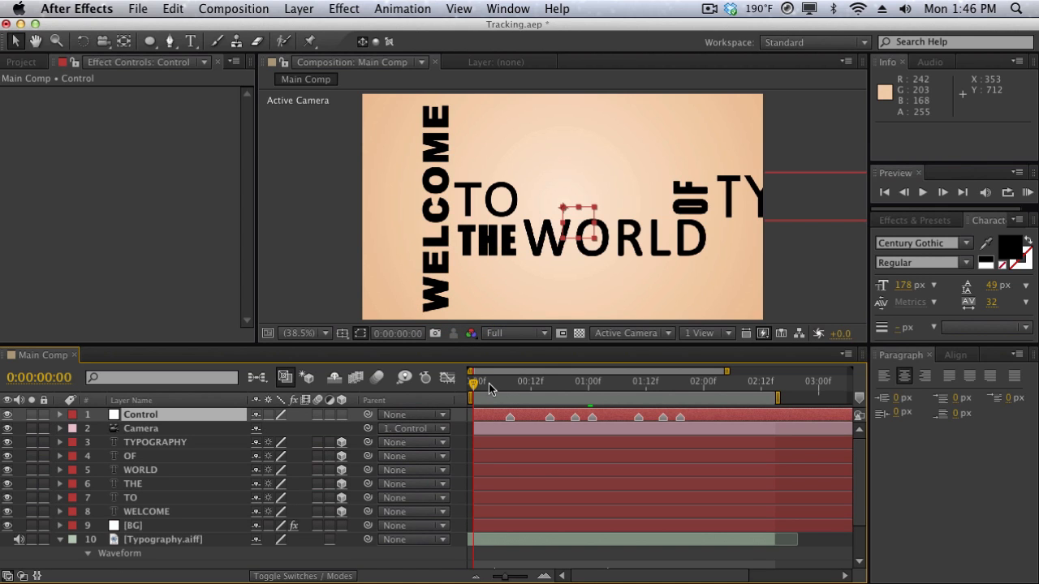
{"action": "left_click_drag", "start_coordinate": [489, 383], "coordinate": [509, 388]}
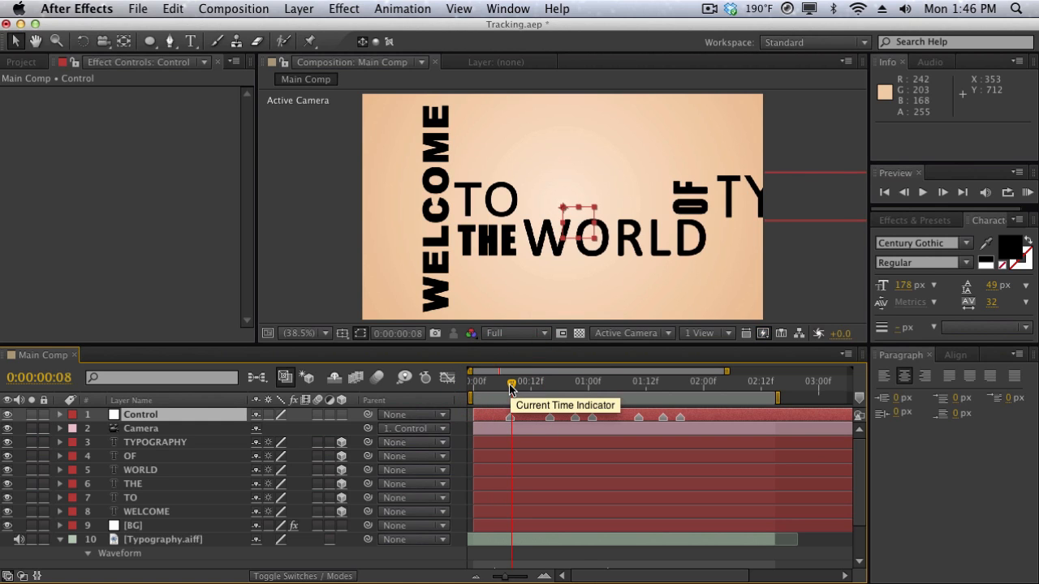
{"action": "key", "text": "KP_0"}
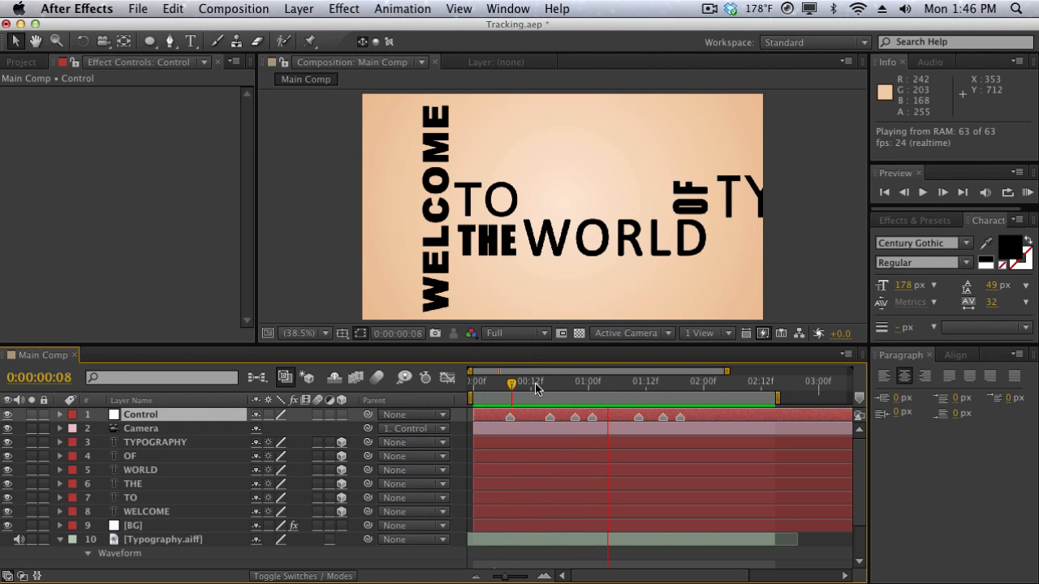
Shift the first Control marker back to 0:00:00:07 and delete the extra last marker on the layer.
{"action": "left_click", "coordinate": [505, 416]}
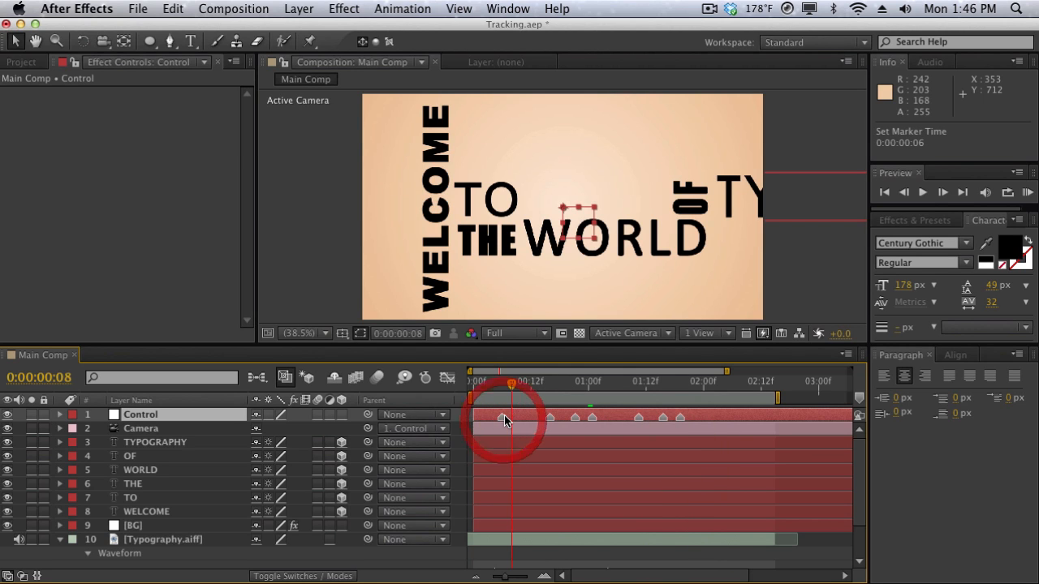
{"action": "double_click", "coordinate": [680, 417]}
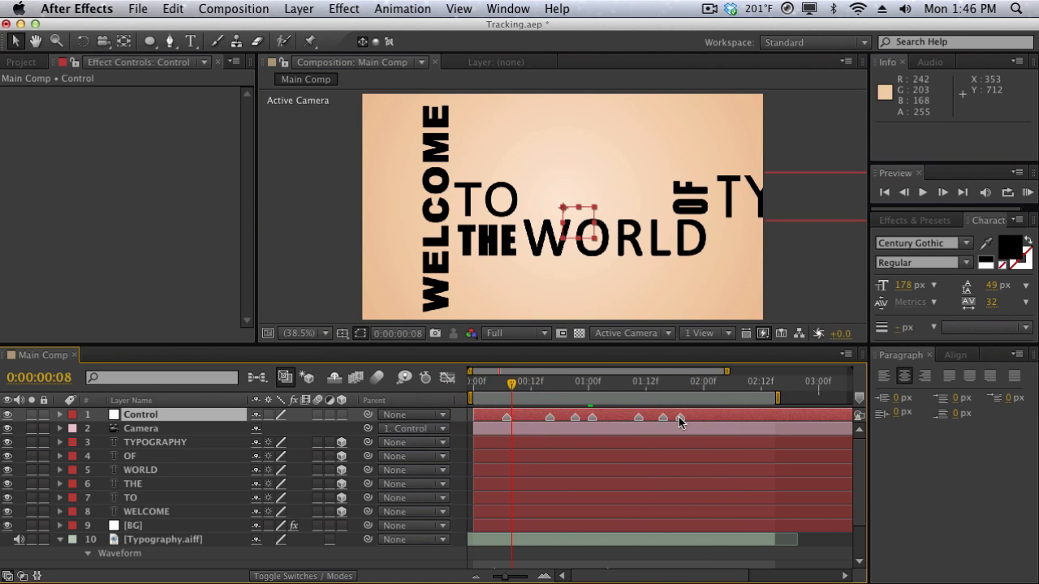
{"action": "left_click", "coordinate": [711, 558]}
{"action": "right_click", "coordinate": [682, 419]}
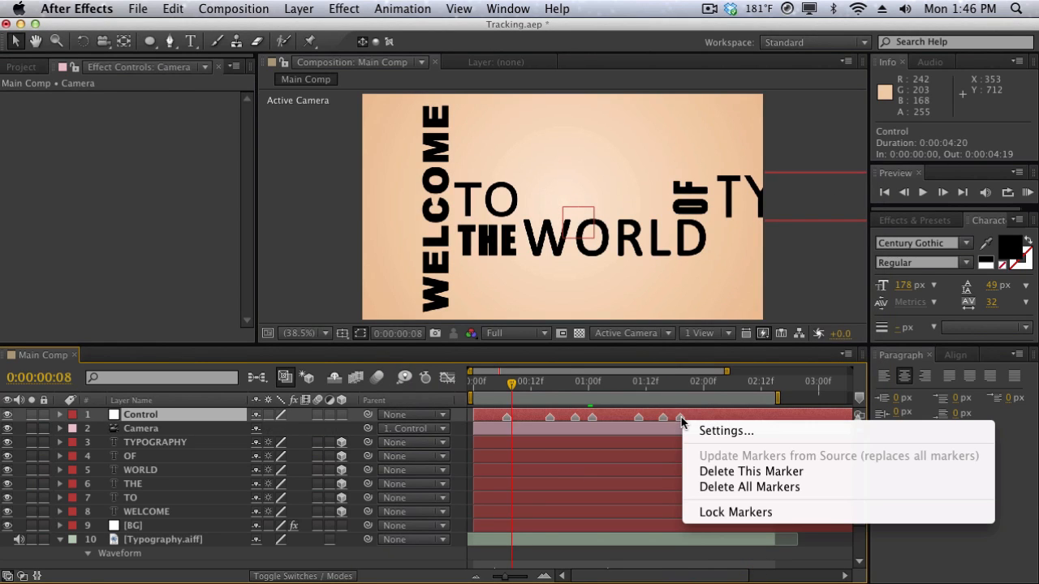
{"action": "left_click", "coordinate": [706, 472]}
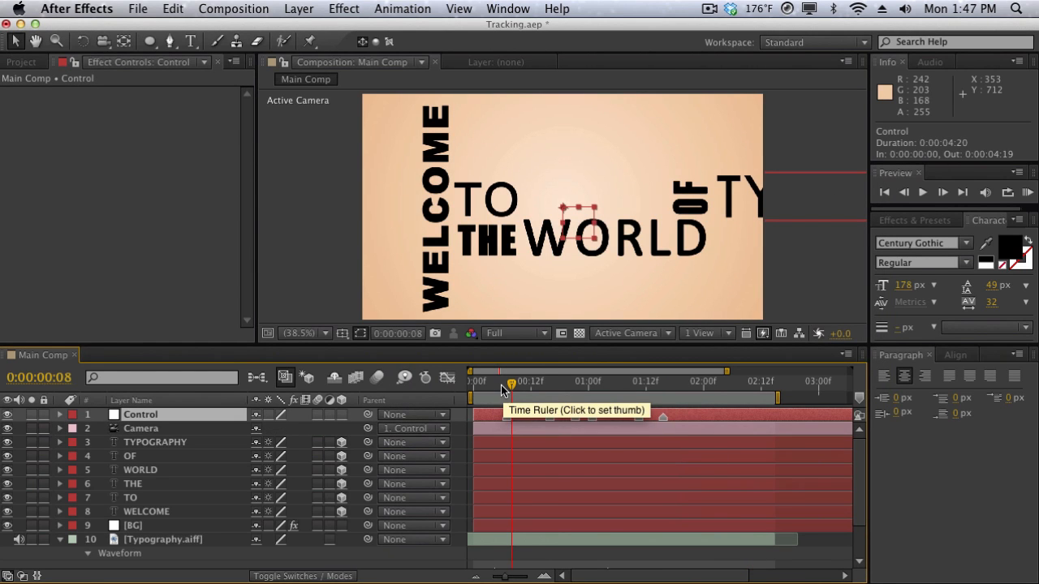
At 0:00:00:00, make the Control null a 3D layer and set its Z orientation to 270°.
{"action": "left_click_drag", "start_coordinate": [501, 388], "coordinate": [474, 375]}
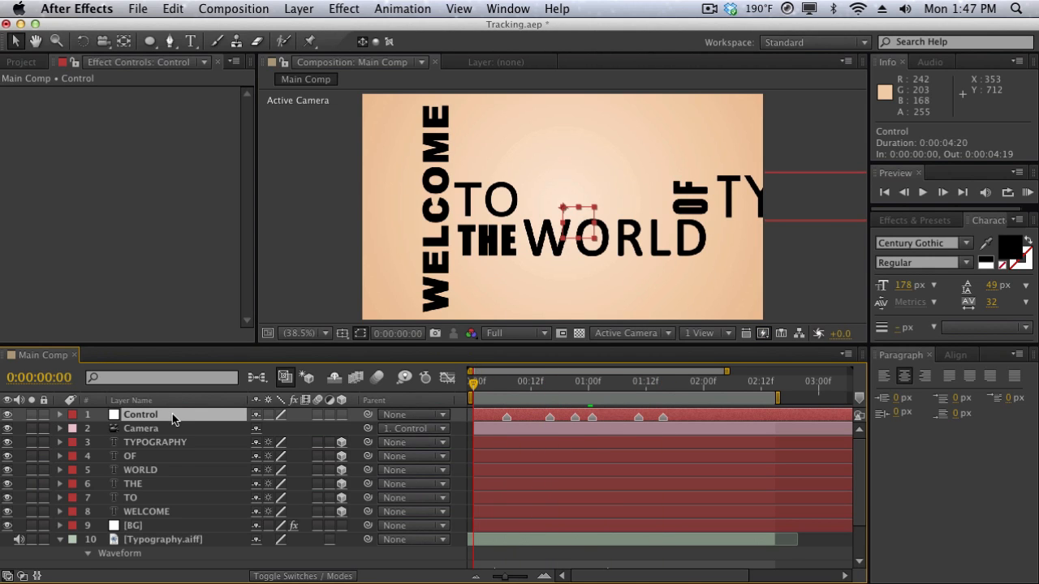
{"action": "key", "text": "p"}
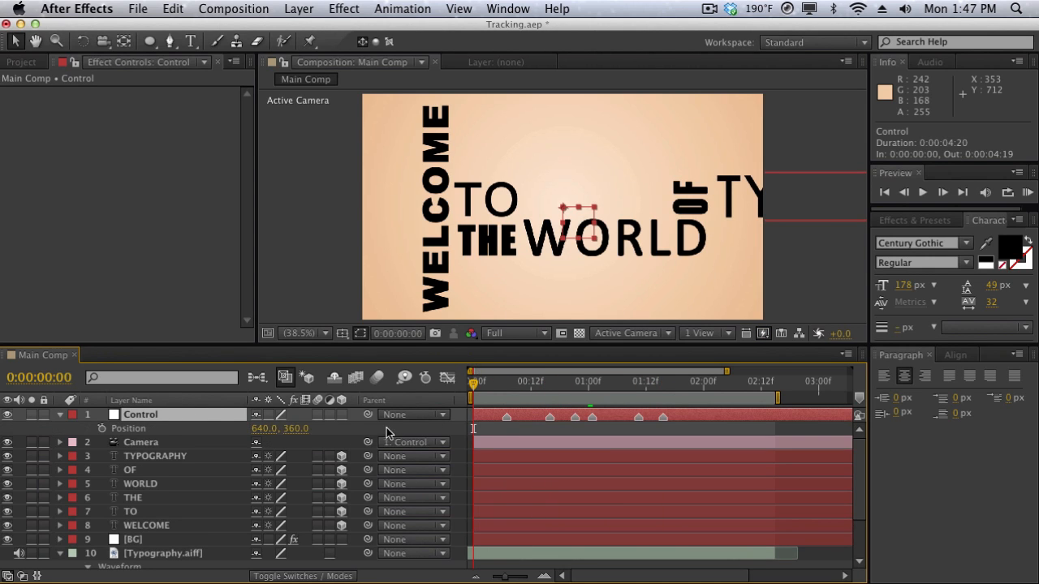
{"action": "left_click", "coordinate": [342, 416]}
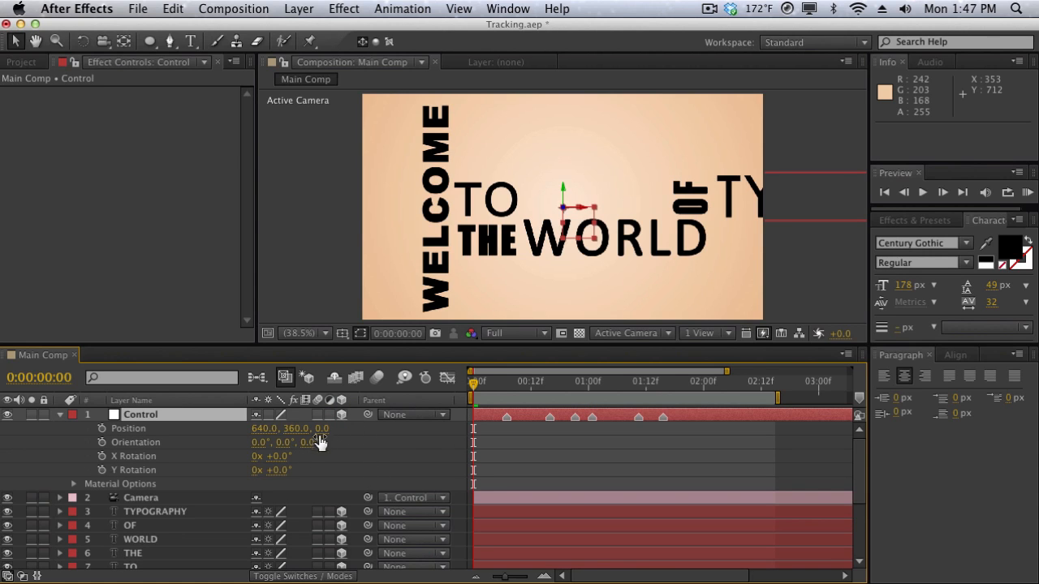
{"action": "key", "text": "super+z"}
{"action": "left_click_drag", "start_coordinate": [312, 453], "coordinate": [266, 452]}
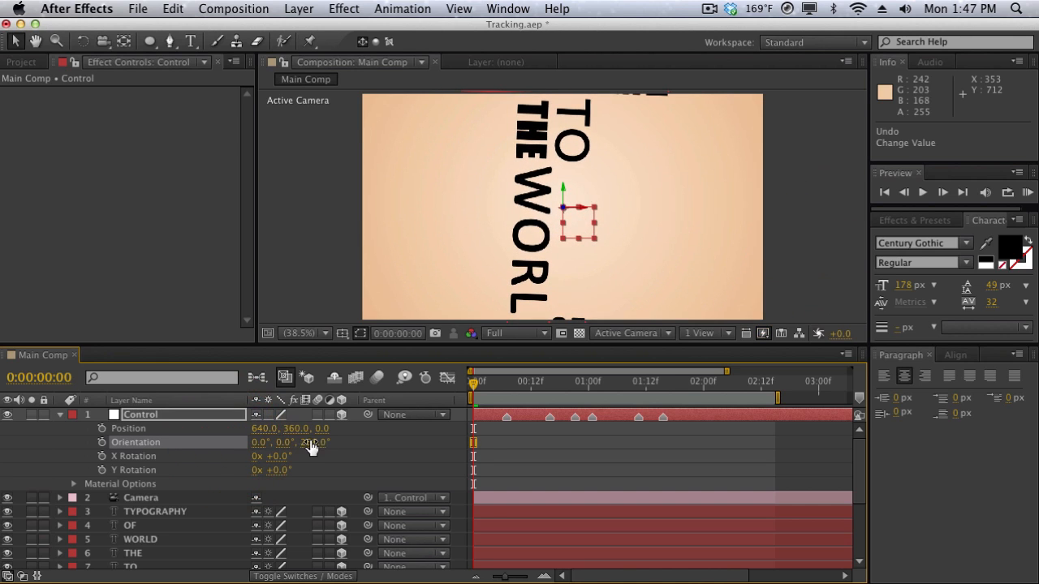
{"action": "left_click", "coordinate": [312, 443]}
{"action": "type", "text": "270"}
{"action": "key", "text": "Return"}
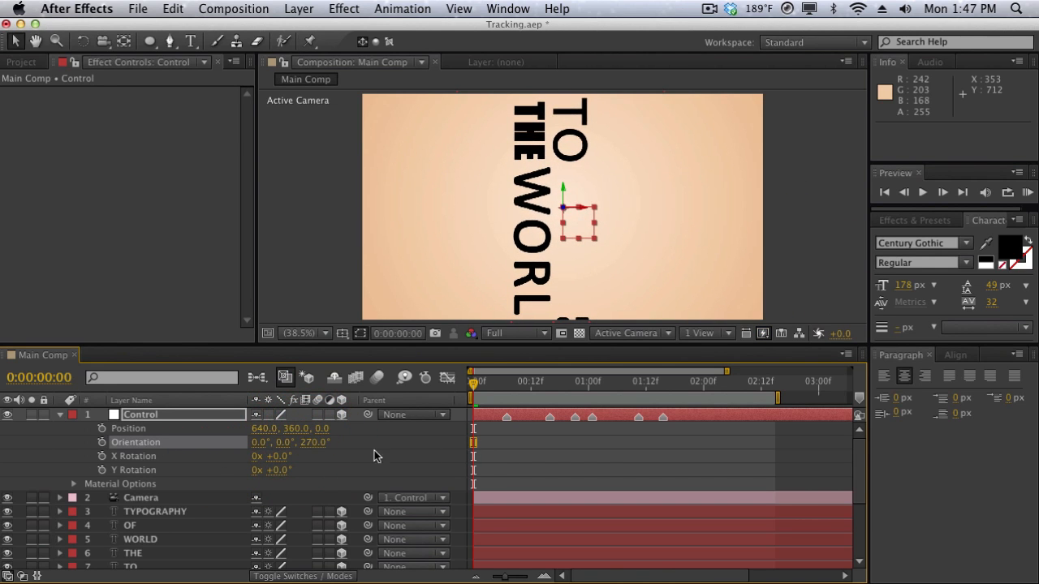
Set the Control null's position to 234, 383, 248 so the camera frames WELCOME.
{"action": "left_click_drag", "start_coordinate": [297, 429], "coordinate": [173, 425]}
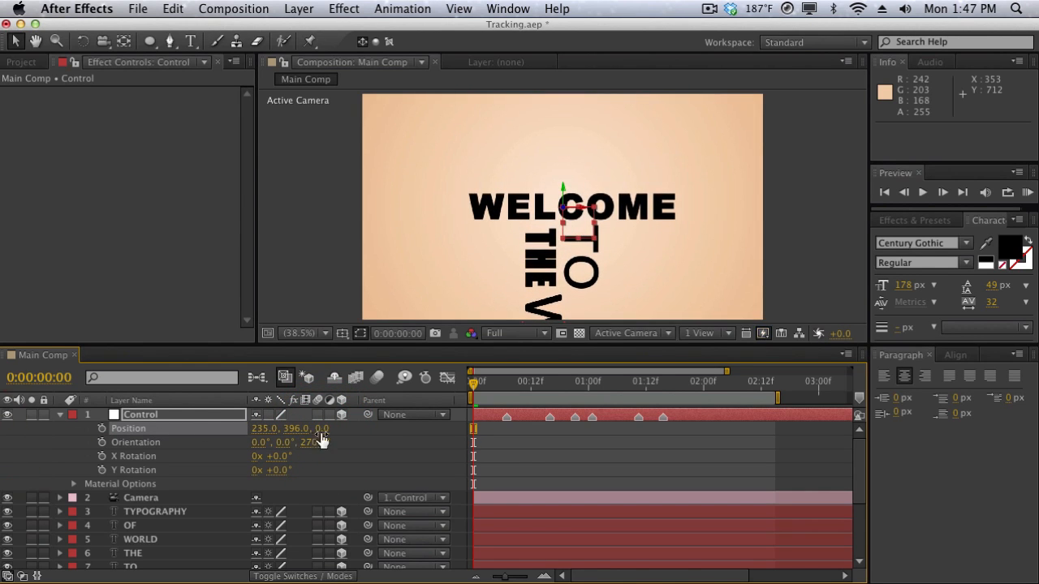
{"action": "left_click_drag", "start_coordinate": [325, 431], "coordinate": [495, 398]}
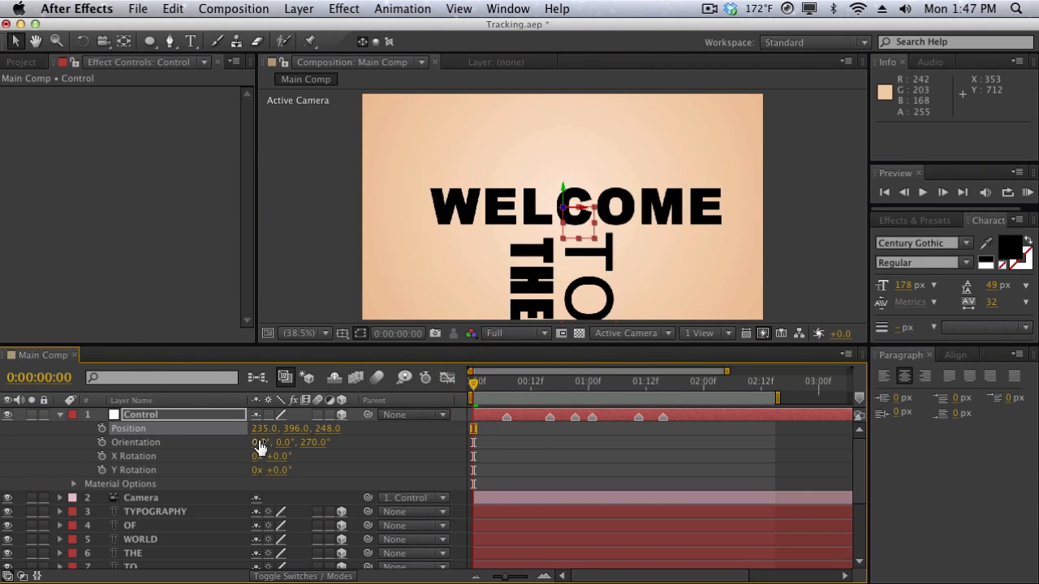
{"action": "left_click_drag", "start_coordinate": [262, 429], "coordinate": [283, 430]}
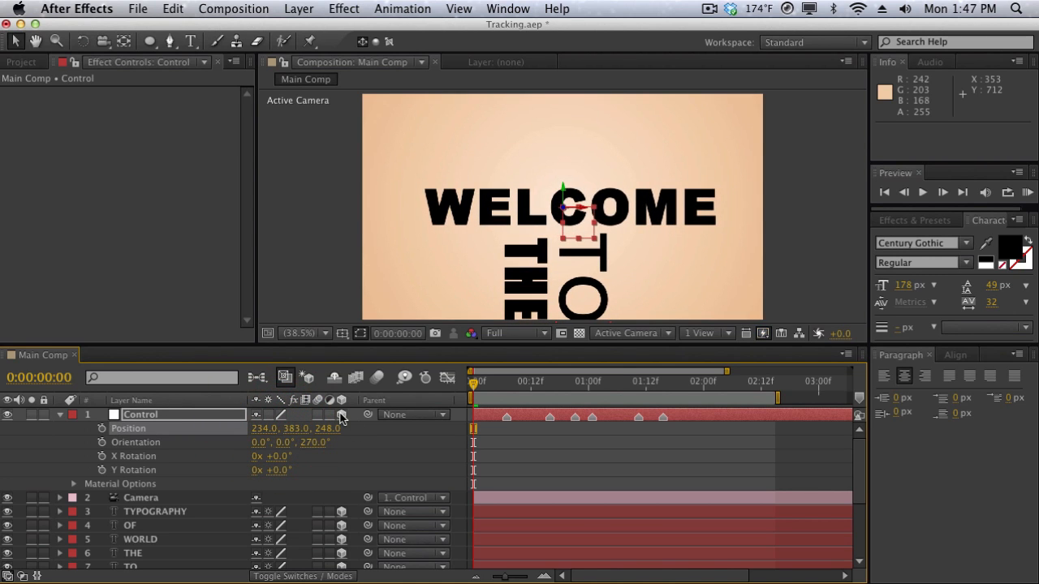
{"action": "key", "text": "KP_0"}
Keyframe the Control null's Position at 0:00:00:07 and again at 0:00:00:15 to hold the WELCOME framing.
{"action": "left_click", "coordinate": [507, 394]}
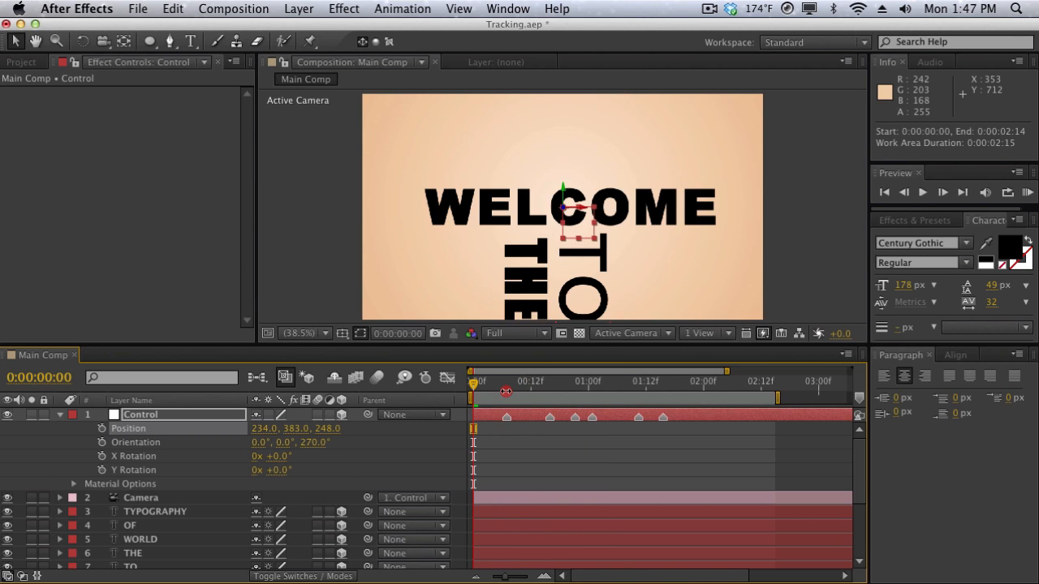
{"action": "left_click", "coordinate": [505, 387]}
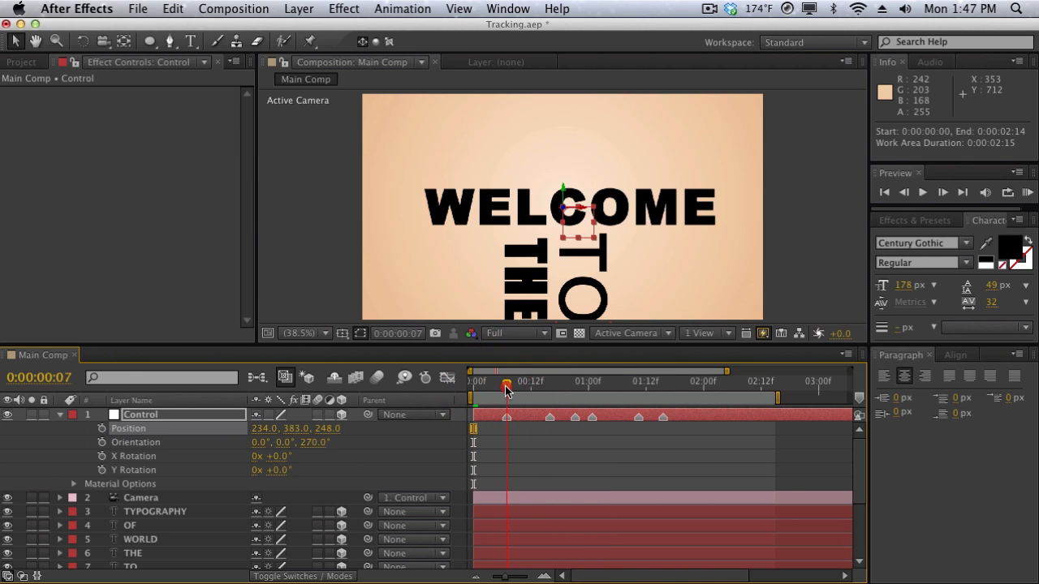
{"action": "left_click", "coordinate": [101, 429]}
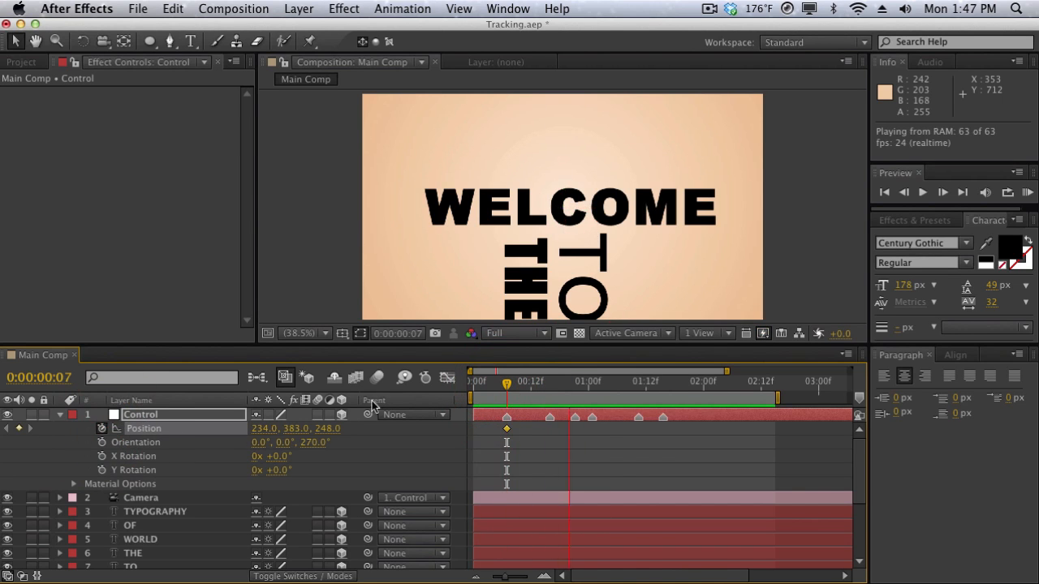
{"action": "left_click", "coordinate": [545, 389]}
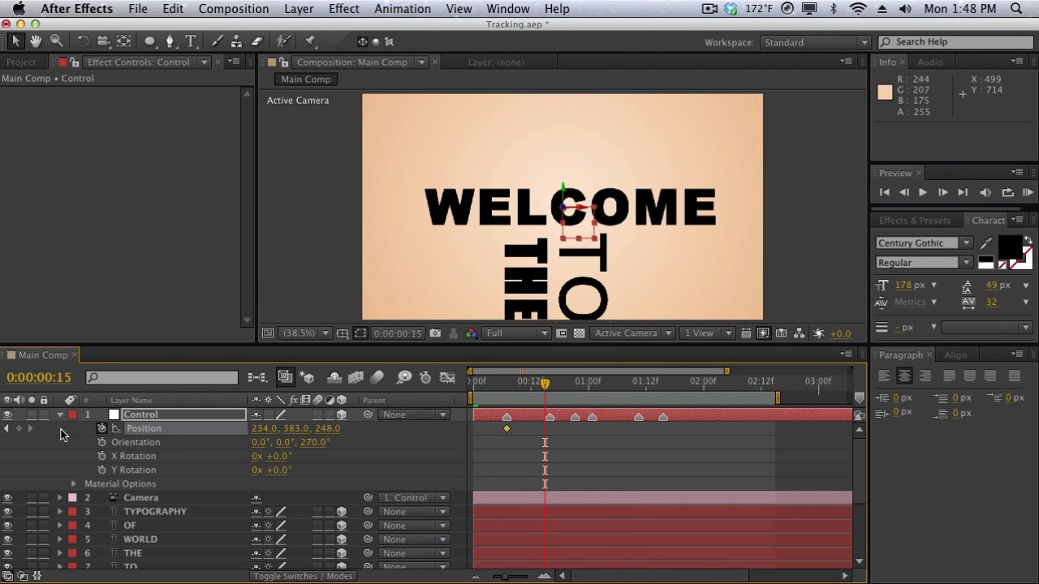
{"action": "left_click", "coordinate": [19, 429]}
Keyframe the Control null's Orientation at 0:00:00:07 and 0:00:00:15, matching the Position keyframes.
{"action": "left_click_drag", "start_coordinate": [511, 387], "coordinate": [549, 387]}
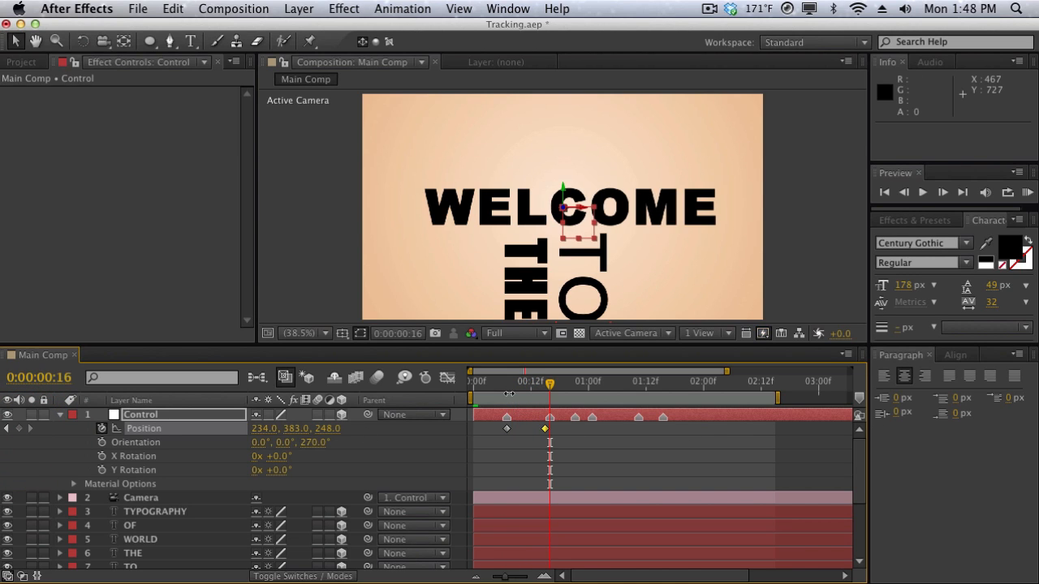
{"action": "left_click", "coordinate": [505, 390]}
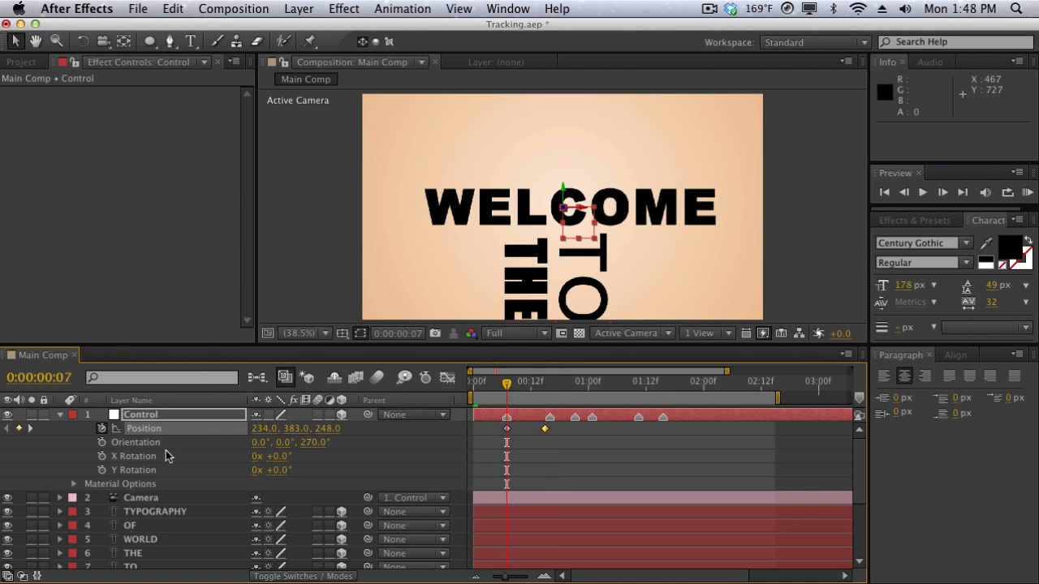
{"action": "left_click", "coordinate": [102, 442]}
{"action": "left_click", "coordinate": [545, 381]}
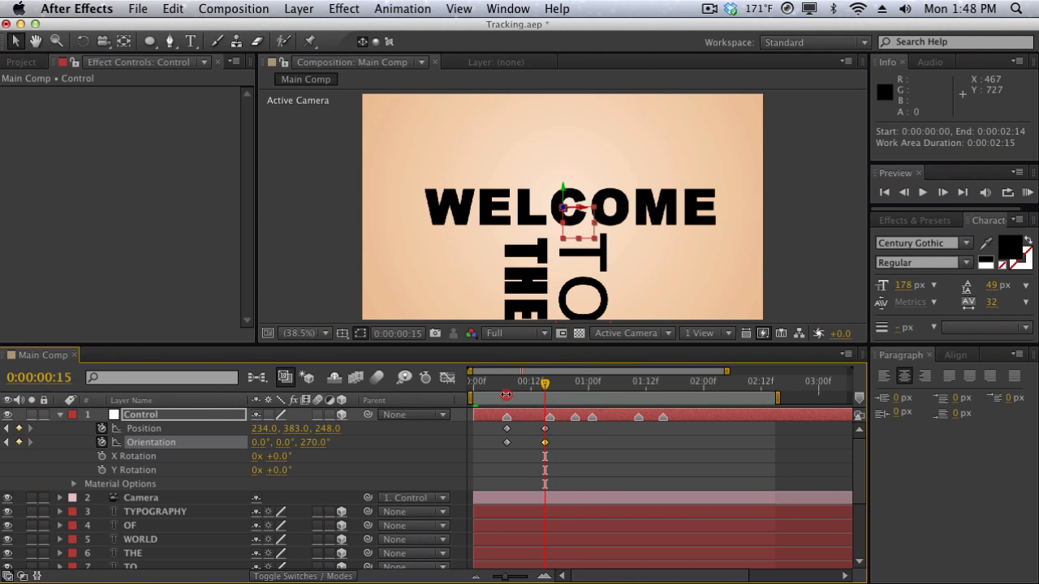
{"action": "left_click", "coordinate": [517, 385]}
At 0:00:00:16, set the Control null's position to 396, 336, 261 and its Z orientation to 0° to frame TO.
{"action": "left_click_drag", "start_coordinate": [543, 387], "coordinate": [550, 387]}
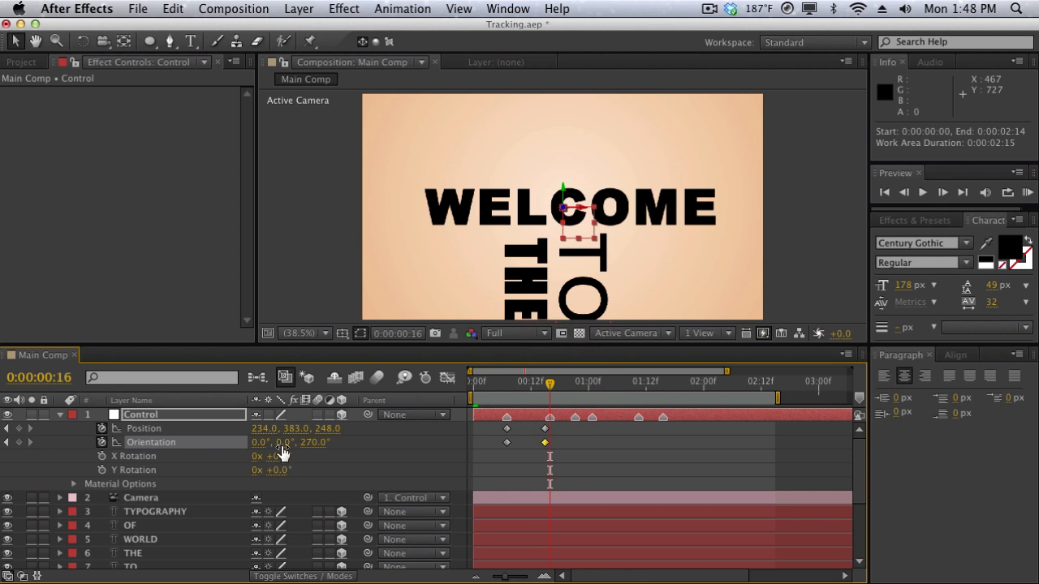
{"action": "left_click_drag", "start_coordinate": [324, 431], "coordinate": [364, 425]}
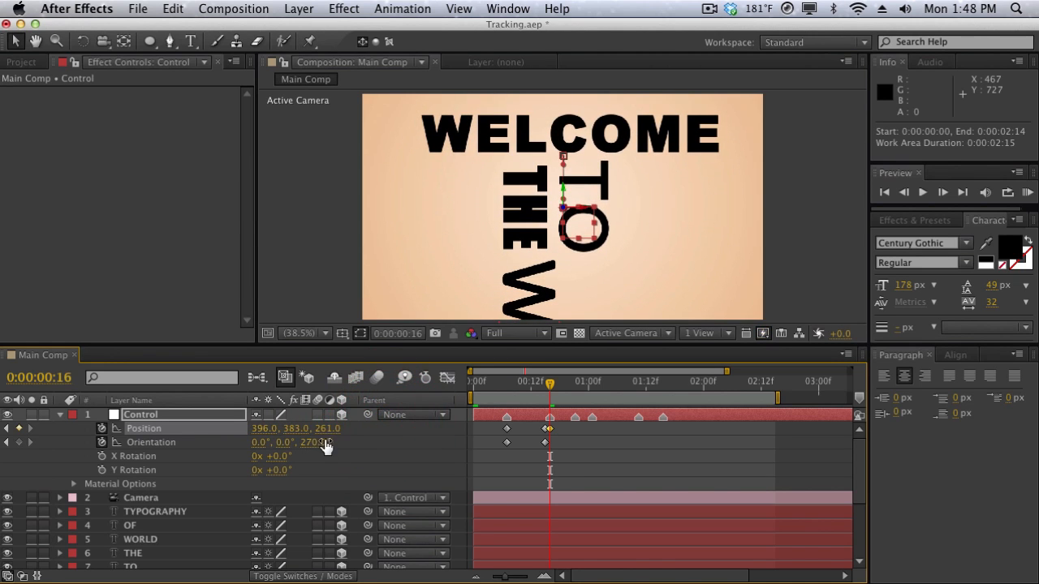
{"action": "left_click", "coordinate": [323, 443]}
{"action": "type", "text": "0"}
{"action": "key", "text": "Return"}
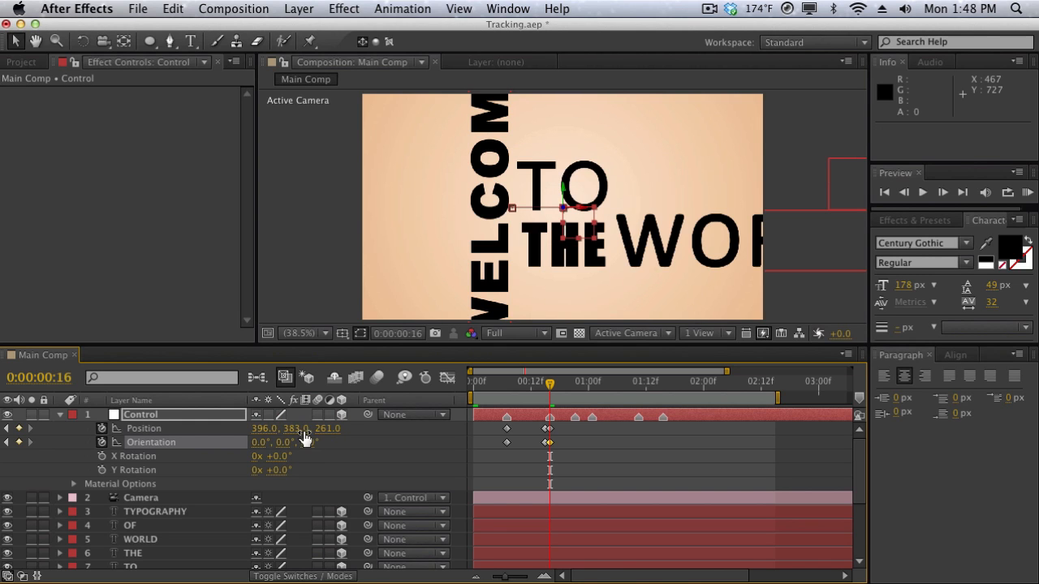
{"action": "left_click_drag", "start_coordinate": [299, 429], "coordinate": [273, 423]}
Add Position and Orientation keyframes on Control at 0:00:00:20 to hold the TO framing, and advance to 0:00:00:21.
{"action": "left_click_drag", "start_coordinate": [548, 382], "coordinate": [570, 386]}
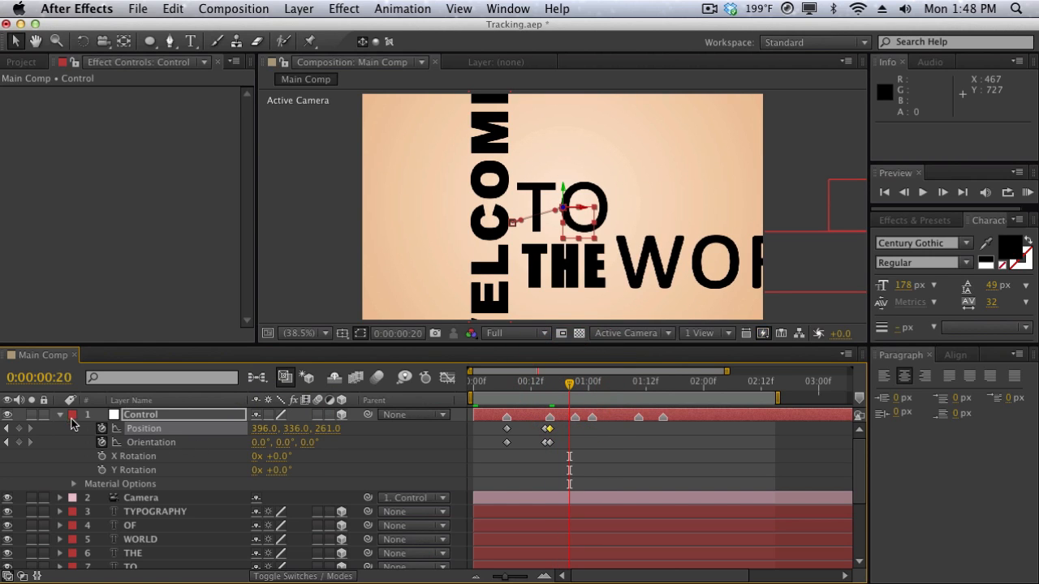
{"action": "left_click", "coordinate": [19, 442]}
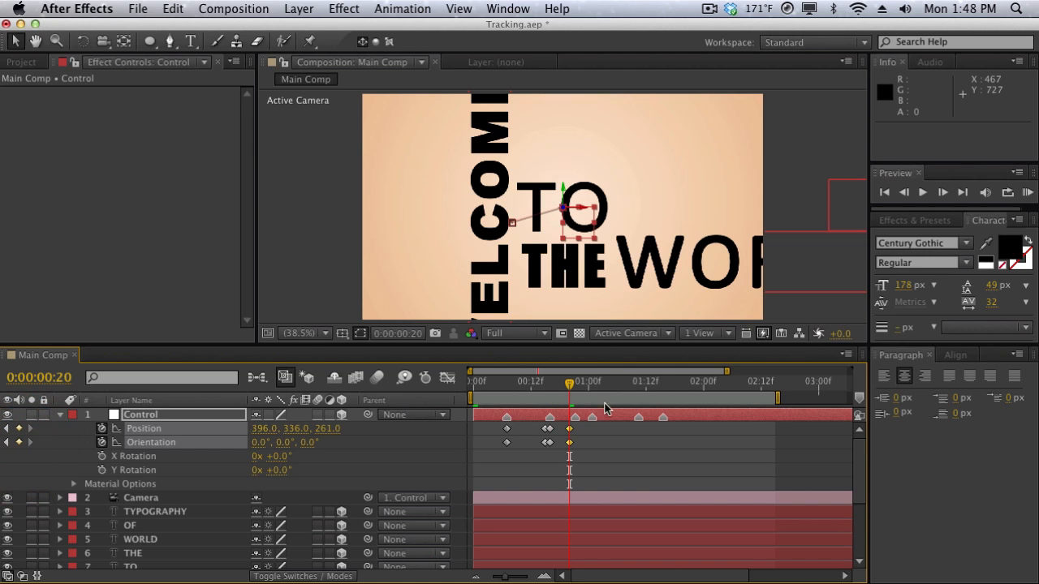
{"action": "left_click_drag", "start_coordinate": [571, 388], "coordinate": [575, 386]}
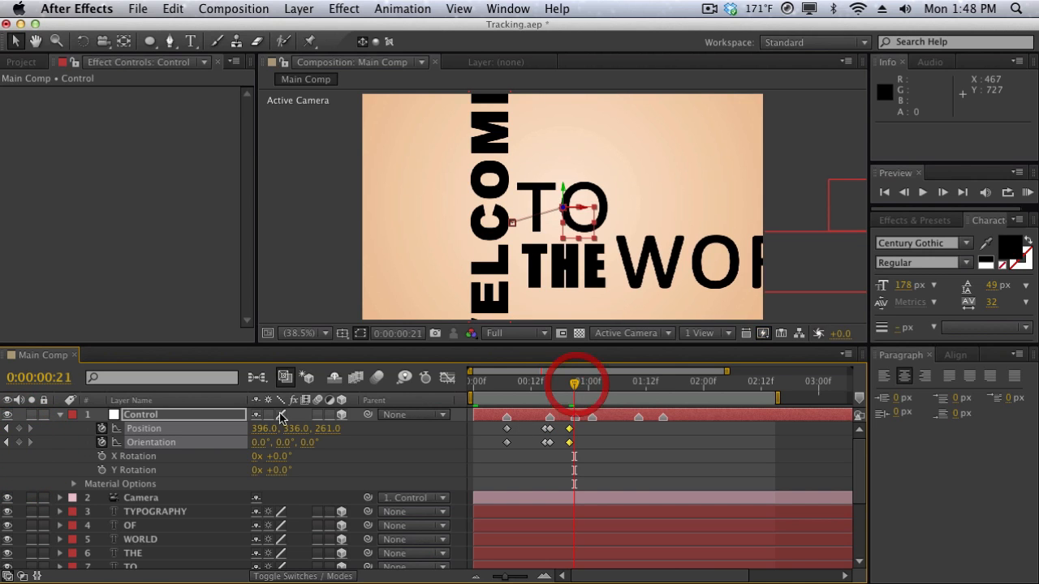
{"action": "mouse_move", "coordinate": [267, 428]}
{"action": "left_mouse_down"}
{"action": "mouse_move", "coordinate": [232, 431]}
{"action": "mouse_move", "coordinate": [248, 430]}
{"action": "left_mouse_up"}
{"action": "key", "text": "super+z"}
{"action": "key", "text": "super+z"}
{"action": "key", "text": "super+z"}
{"action": "key", "text": "super+z"}
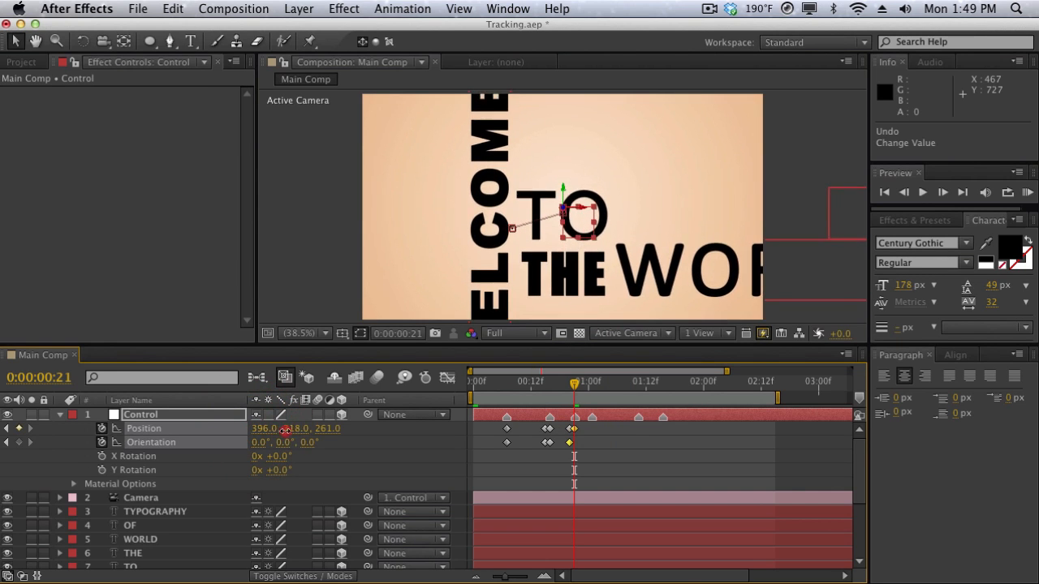
At 0:00:00:21, set the Control null's position to 396, 467, 261 to frame THE and add an Orientation keyframe.
{"action": "left_click_drag", "start_coordinate": [399, 415], "coordinate": [424, 410]}
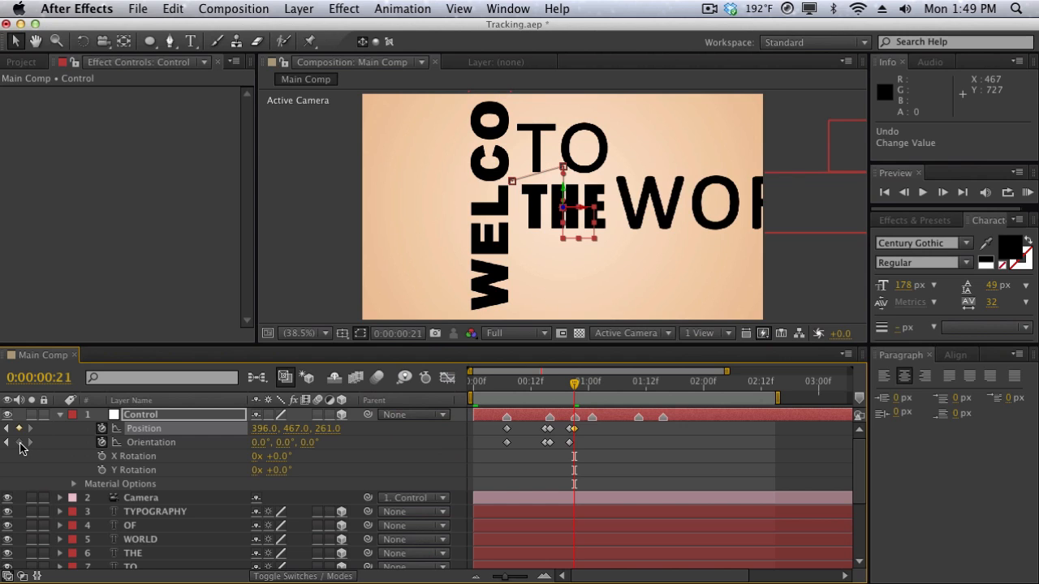
{"action": "left_click", "coordinate": [18, 442]}
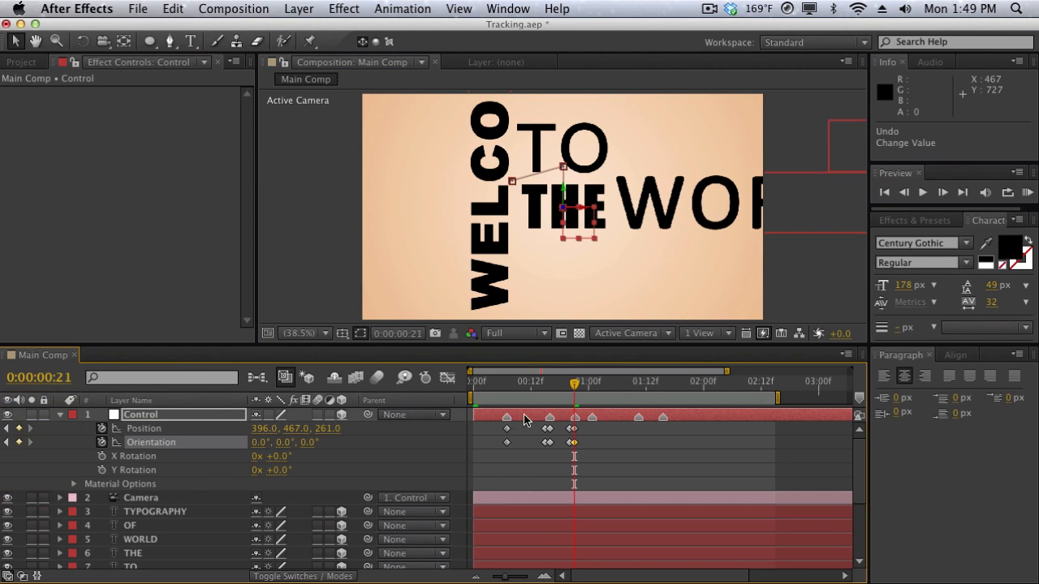
At 0:00:01:01, set the Control null's position to 788, 467, 261 to frame WORLD and add an Orientation keyframe.
{"action": "left_click_drag", "start_coordinate": [574, 384], "coordinate": [593, 380]}
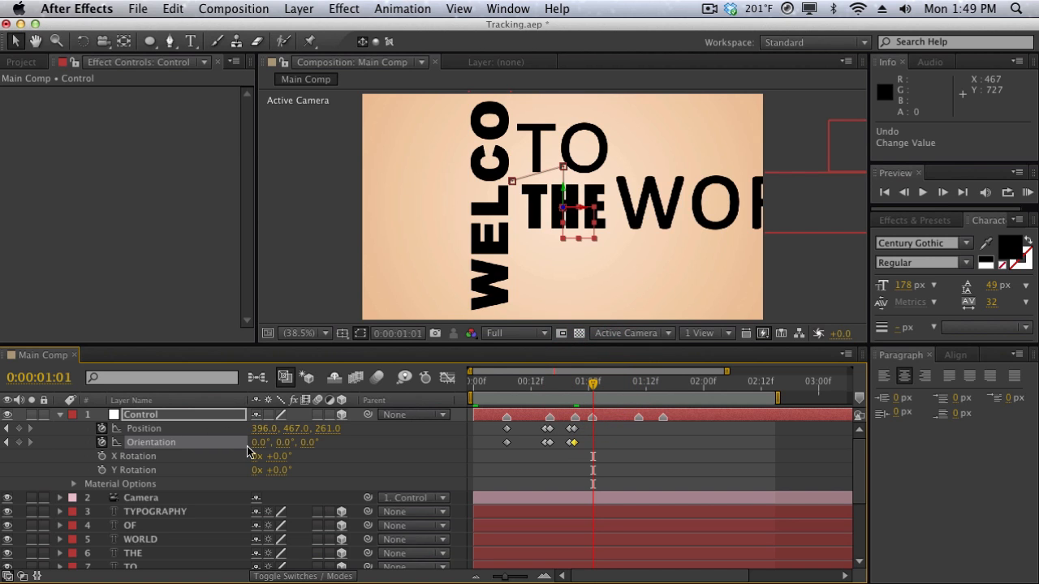
{"action": "left_click_drag", "start_coordinate": [264, 429], "coordinate": [587, 441]}
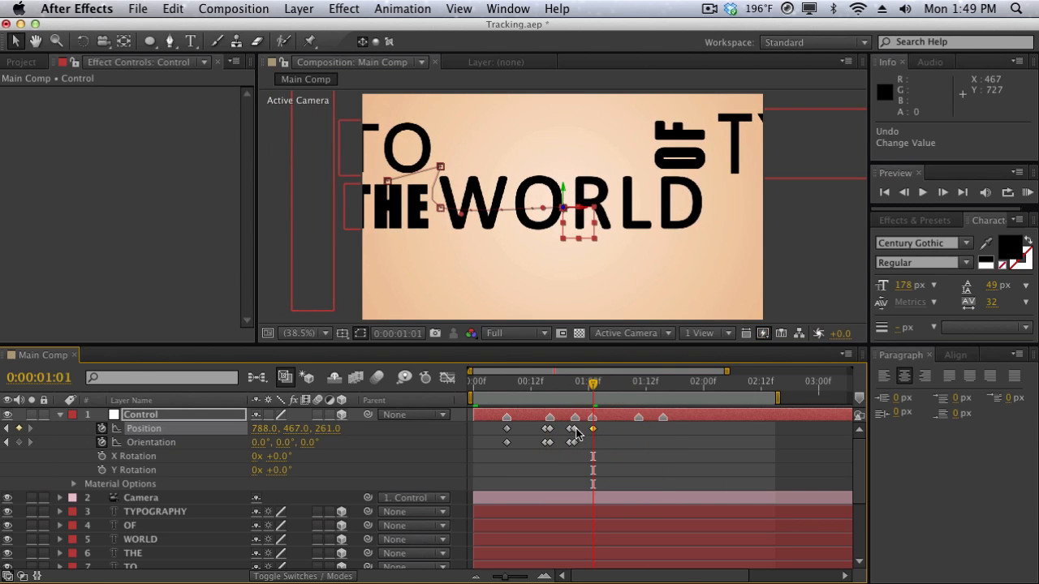
{"action": "left_click", "coordinate": [18, 443]}
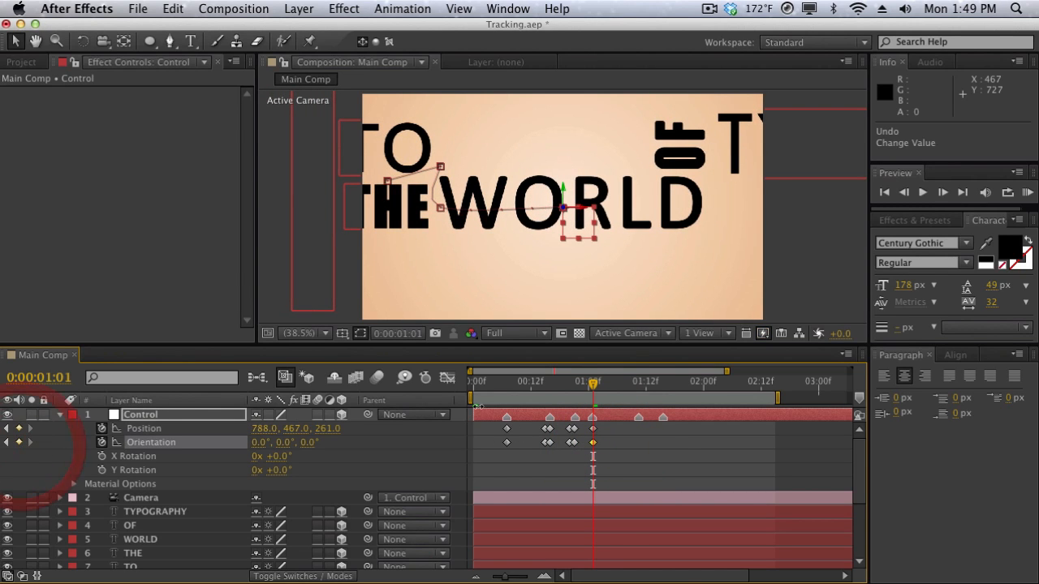
Add Position and Orientation keyframes on Control at 0:00:01:09 to hold the WORLD framing, and advance to 0:00:01:11.
{"action": "mouse_move", "coordinate": [616, 392]}
{"action": "left_mouse_down"}
{"action": "mouse_move", "coordinate": [641, 388]}
{"action": "mouse_move", "coordinate": [578, 388]}
{"action": "mouse_move", "coordinate": [634, 392]}
{"action": "left_mouse_up"}
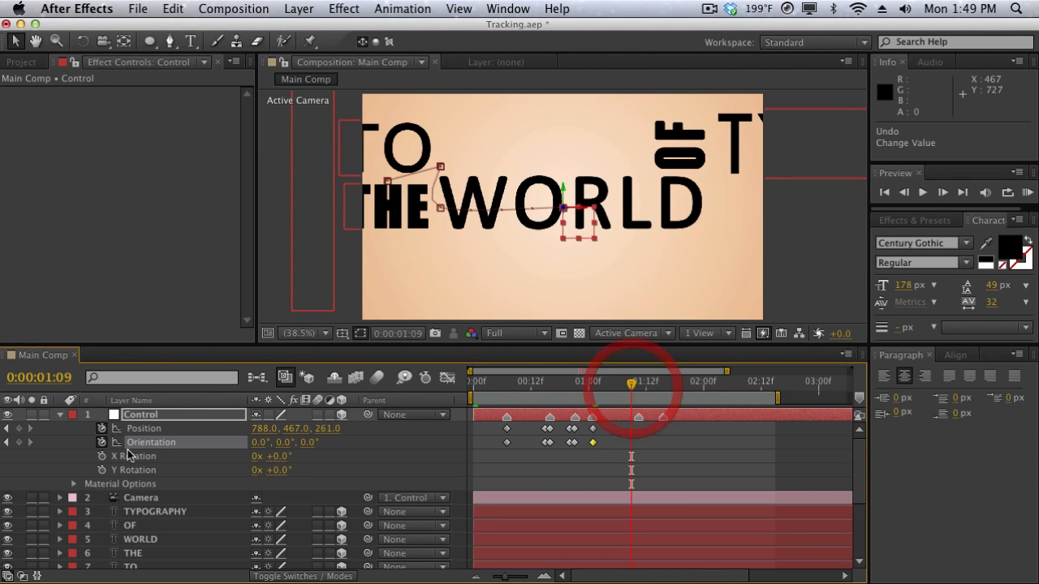
{"action": "left_click", "coordinate": [18, 427]}
{"action": "left_click", "coordinate": [19, 441]}
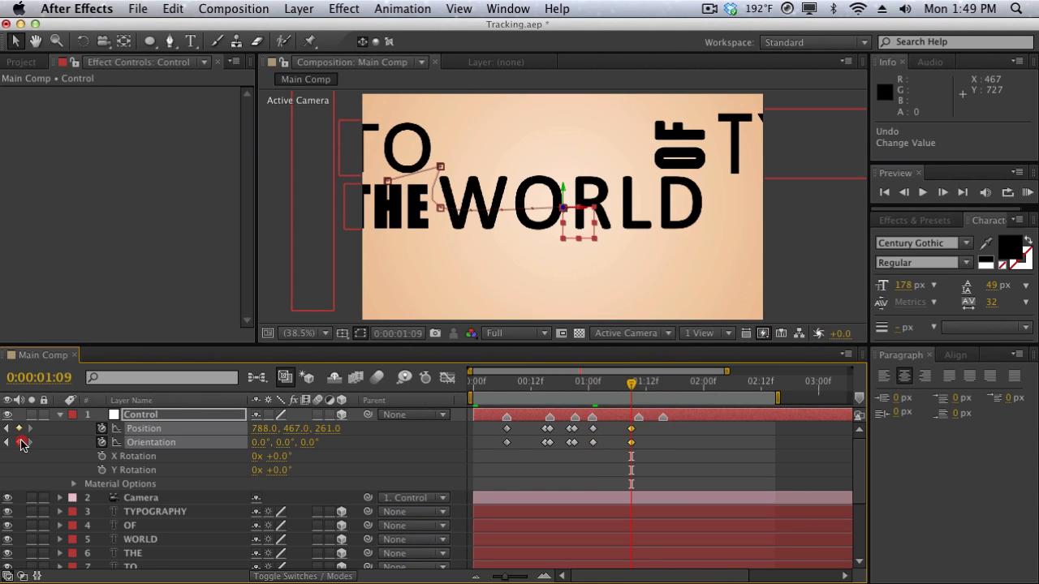
{"action": "left_click", "coordinate": [639, 388]}
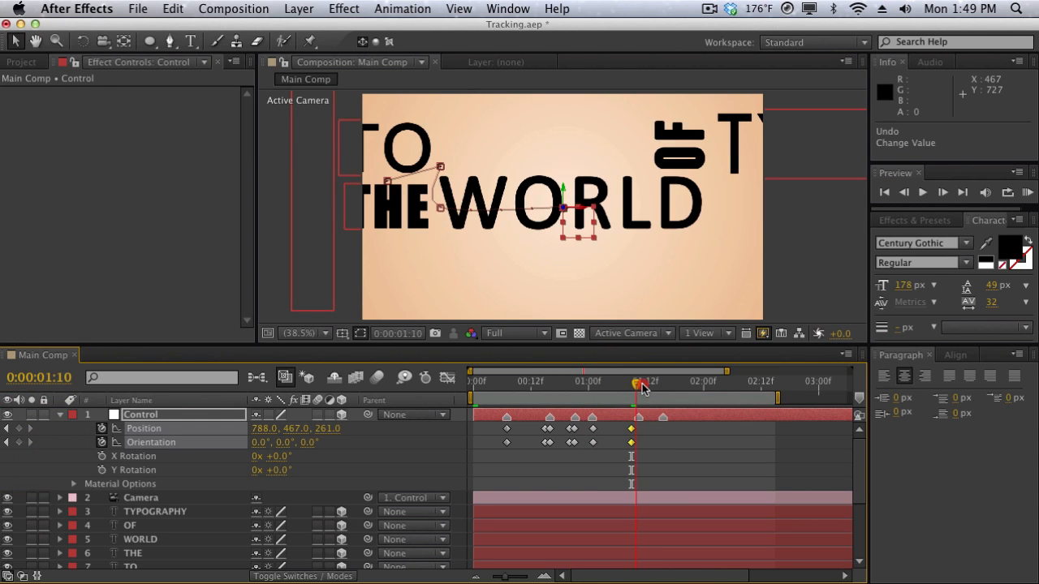
{"action": "left_click", "coordinate": [641, 387]}
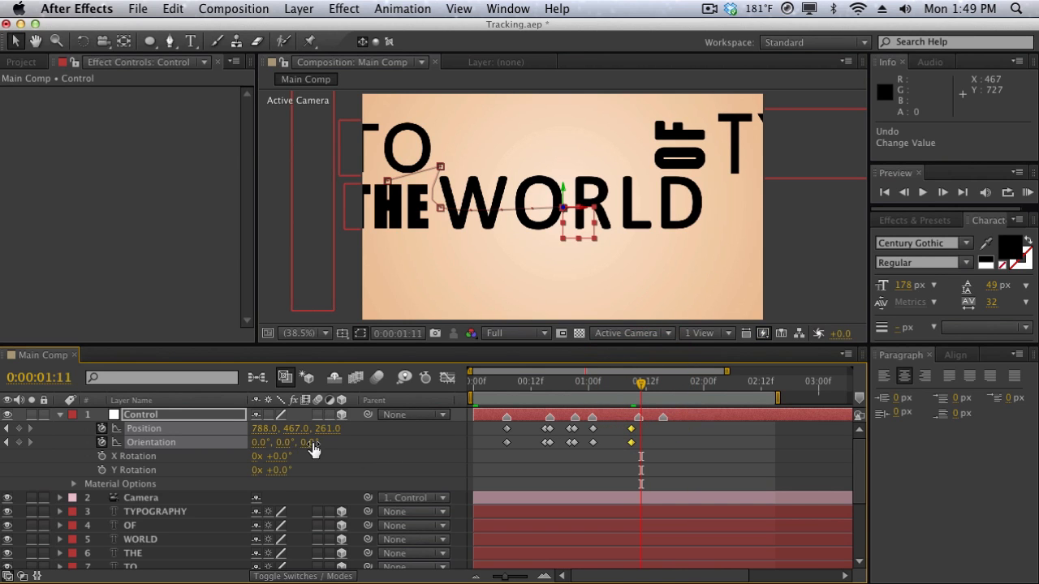
At 0:00:01:11, set the Control null's Z orientation to 270° and its position to 1029, 362, 261 to frame OF.
{"action": "left_click_drag", "start_coordinate": [314, 452], "coordinate": [307, 452]}
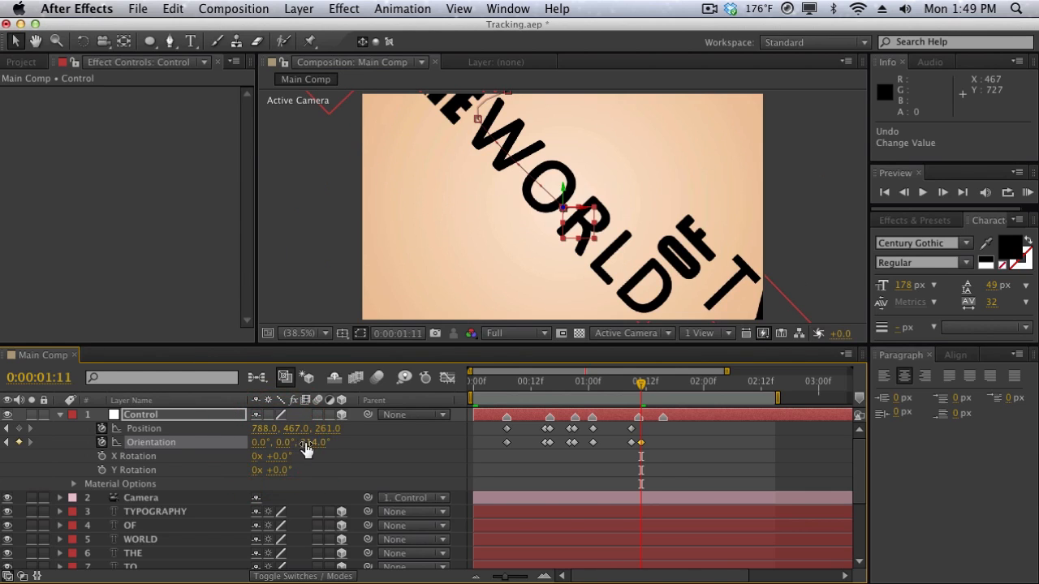
{"action": "left_click", "coordinate": [306, 443]}
{"action": "type", "text": "2703"}
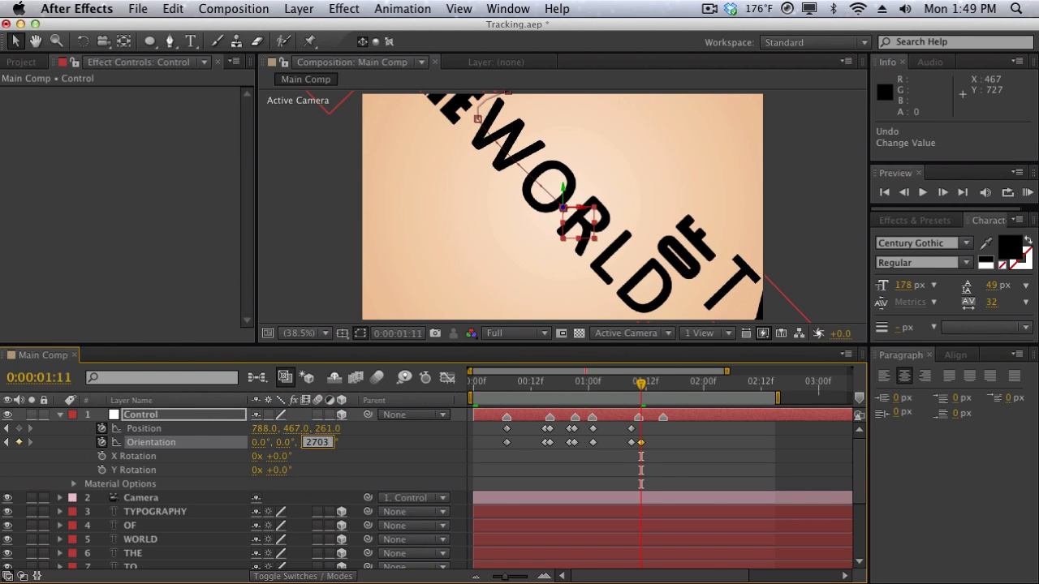
{"action": "key", "text": "Return"}
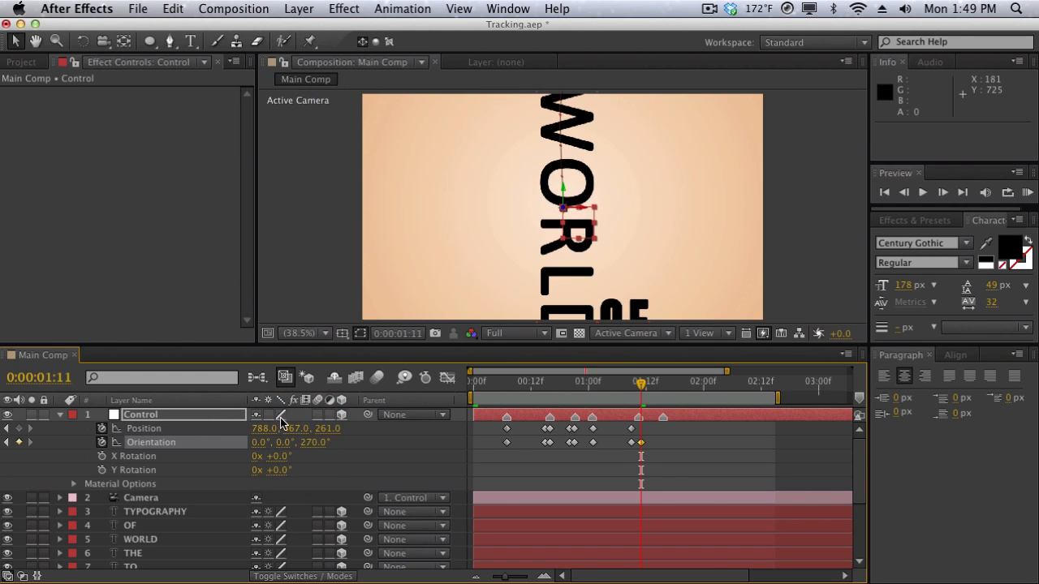
{"action": "left_click_drag", "start_coordinate": [286, 432], "coordinate": [243, 430]}
Add Position and Orientation keyframes on Control at 0:00:01:14 to hold the OF framing, and advance to 0:00:01:16.
{"action": "left_click_drag", "start_coordinate": [656, 385], "coordinate": [661, 386]}
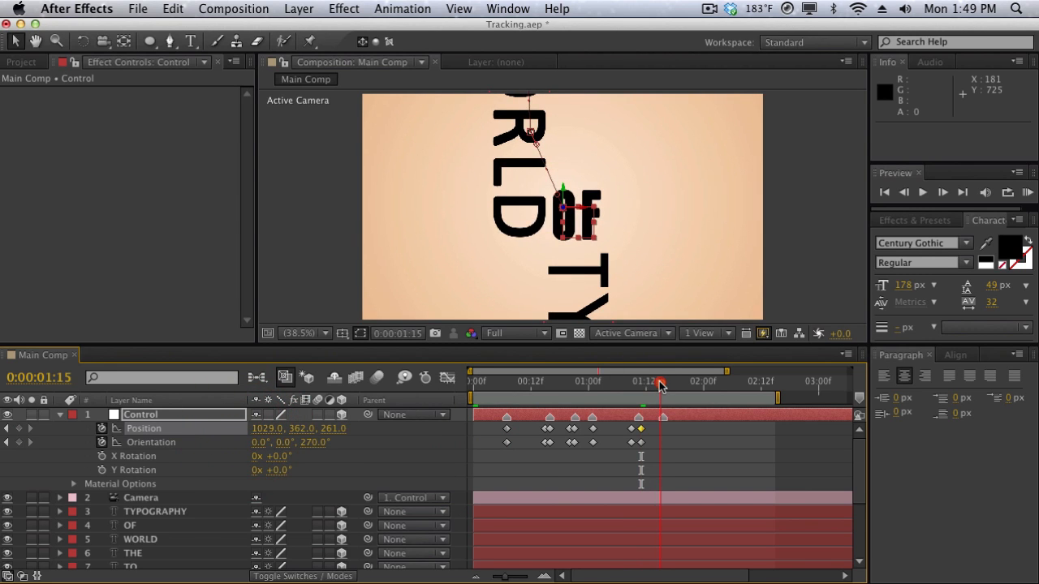
{"action": "left_click", "coordinate": [656, 383]}
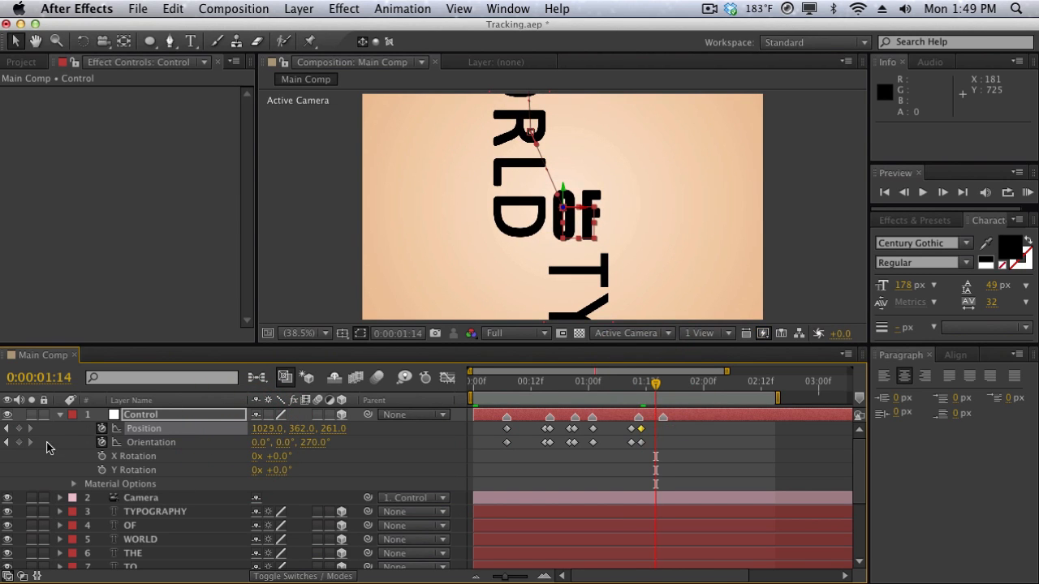
{"action": "left_click", "coordinate": [19, 442]}
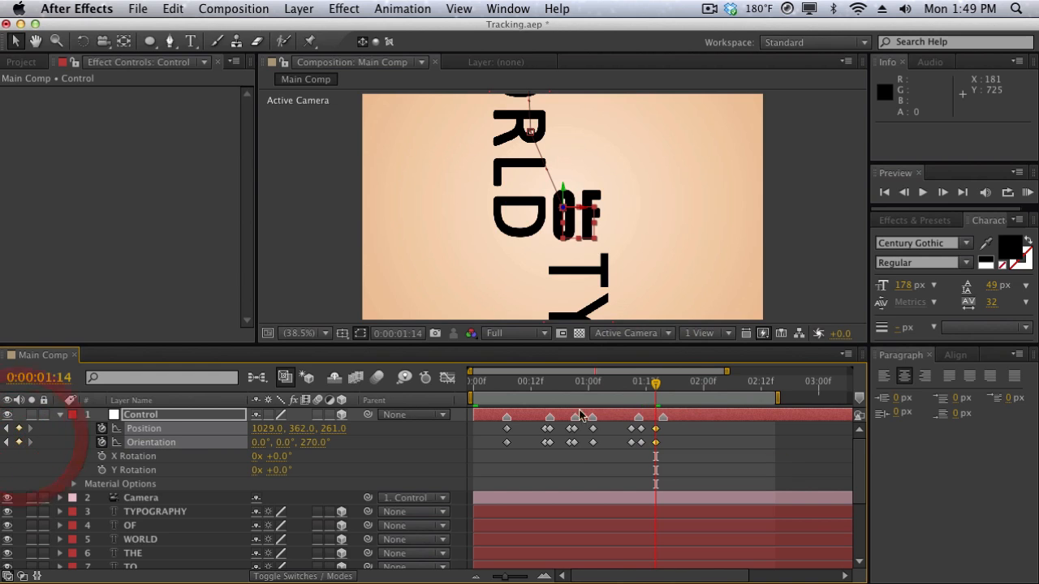
{"action": "left_click", "coordinate": [660, 382]}
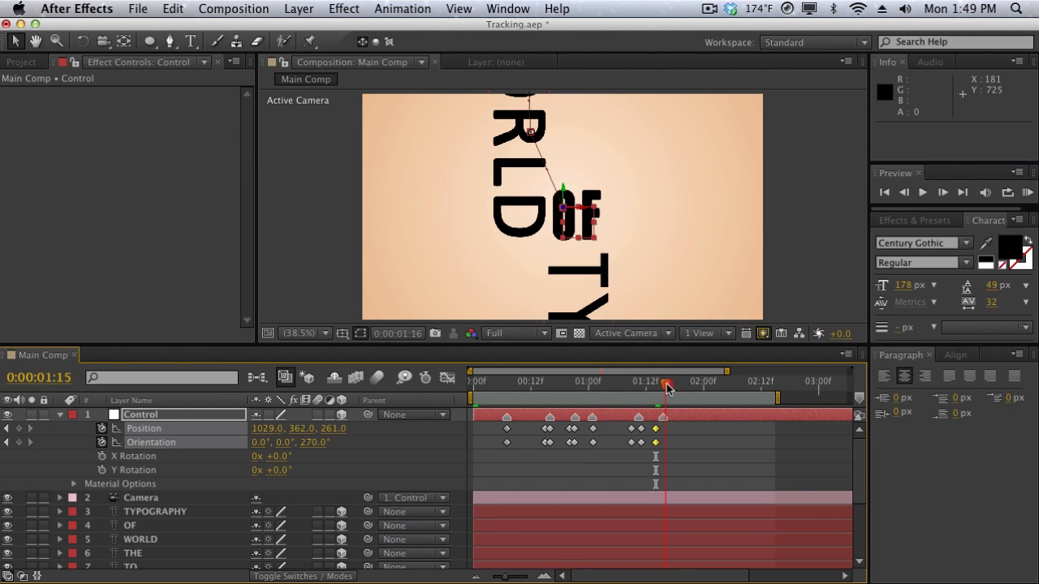
{"action": "key", "text": "Page_Down"}
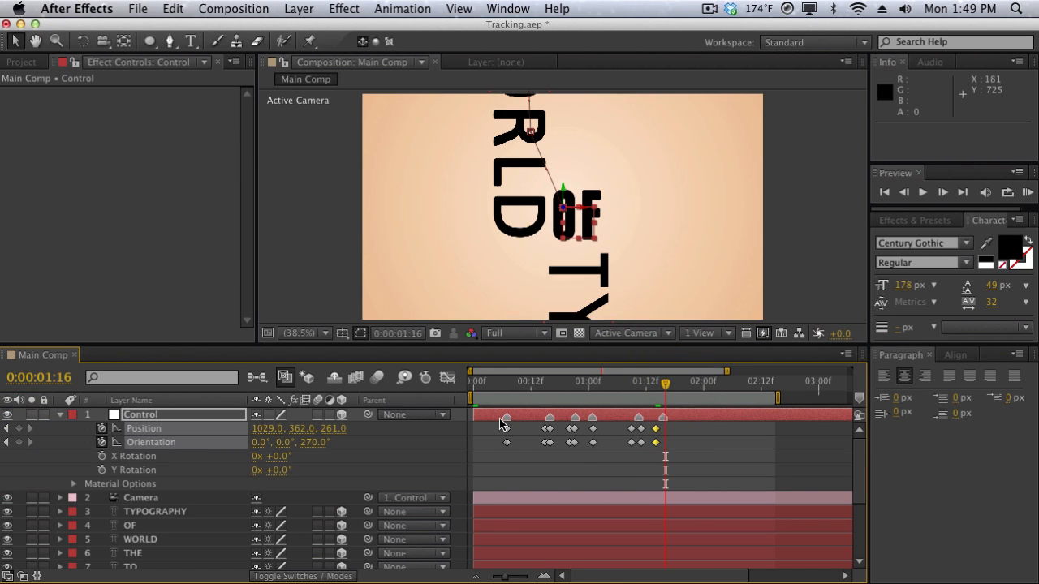
At 0:00:01:16, set the Control null's Z orientation to 0° and its position to 1717, 362, -244 to frame TYPOGRAPHY.
{"action": "left_click", "coordinate": [306, 441]}
{"action": "type", "text": "0"}
{"action": "key", "text": "Return"}
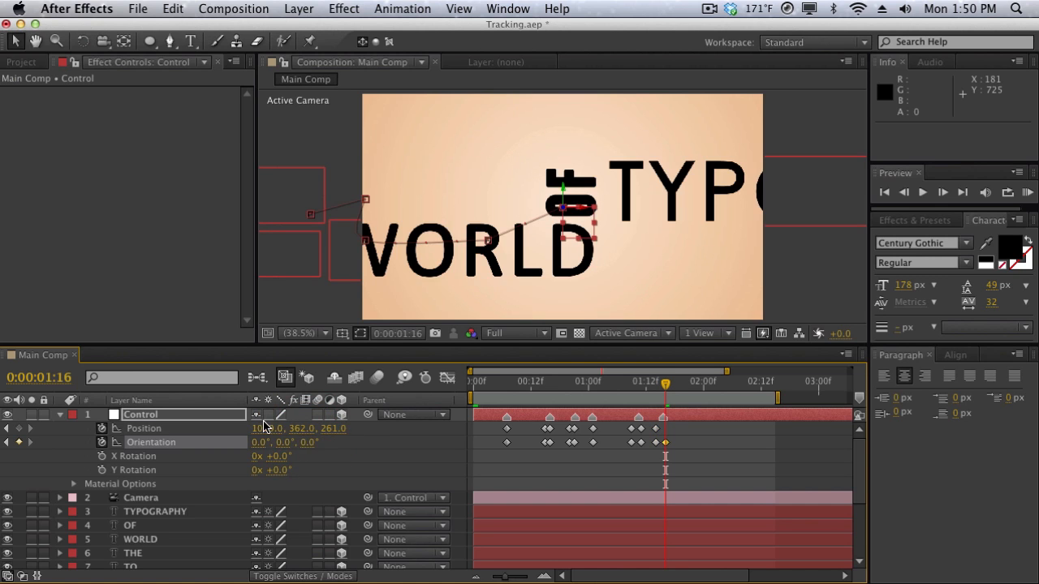
{"action": "left_click_drag", "start_coordinate": [266, 435], "coordinate": [901, 411]}
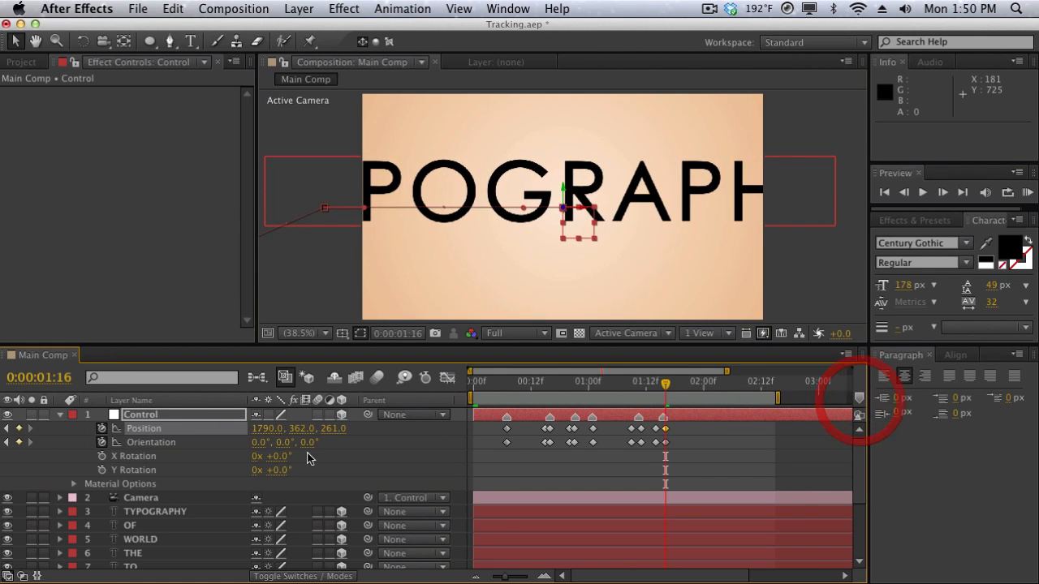
{"action": "left_click_drag", "start_coordinate": [327, 429], "coordinate": [72, 442]}
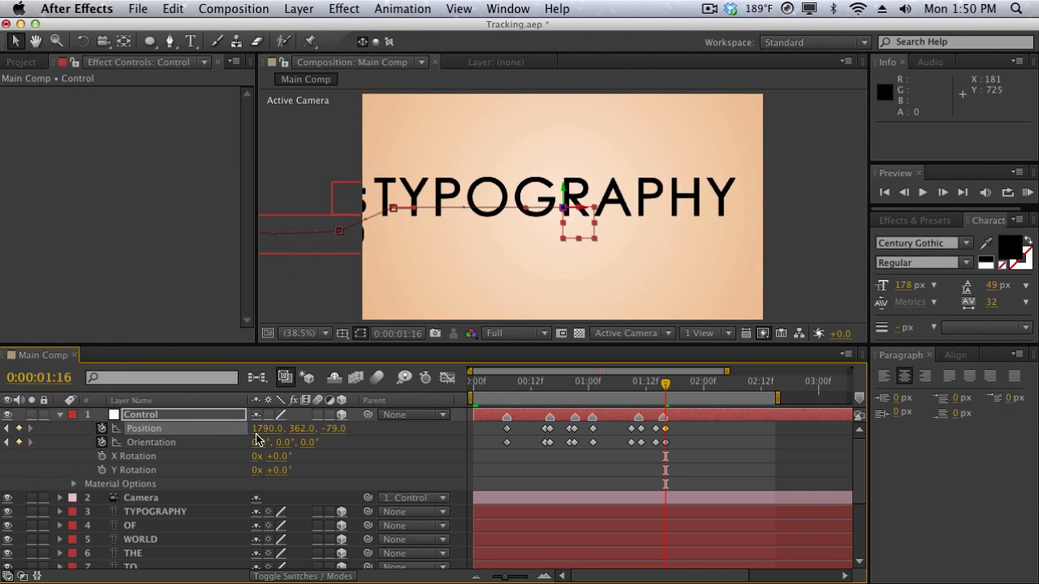
{"action": "left_click_drag", "start_coordinate": [262, 428], "coordinate": [216, 436]}
{"action": "left_click_drag", "start_coordinate": [333, 428], "coordinate": [194, 420]}
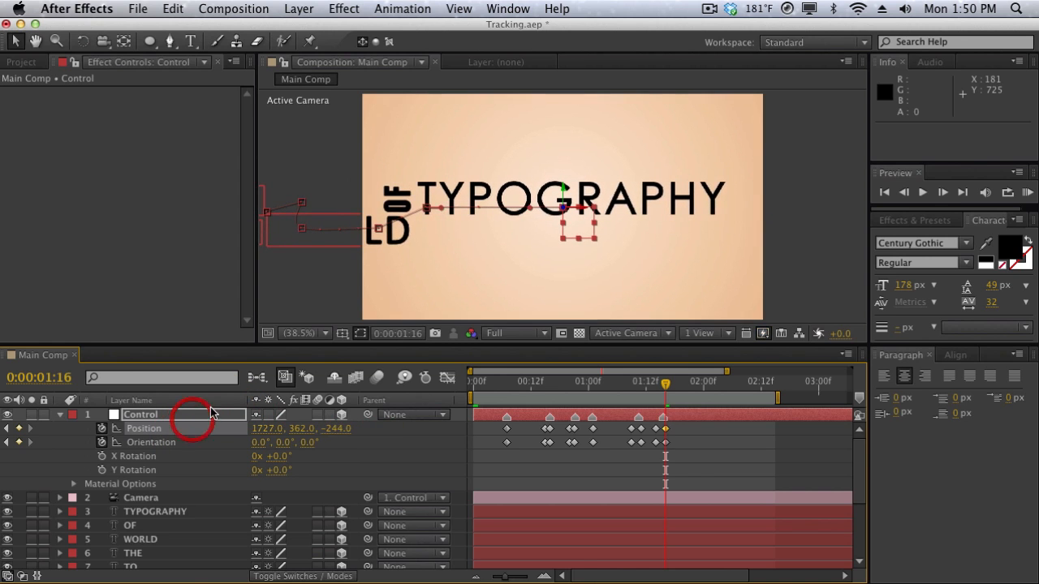
{"action": "left_click_drag", "start_coordinate": [261, 429], "coordinate": [244, 433]}
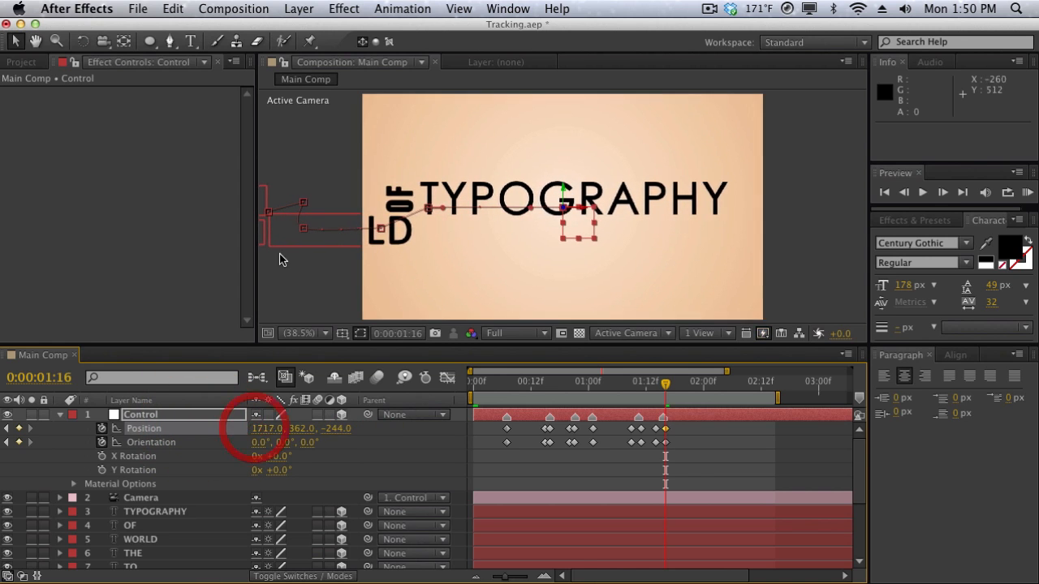
Deselect the Control layer, preview the whole camera animation, and move the current time to 0:00:00:18.
{"action": "left_click", "coordinate": [279, 258]}
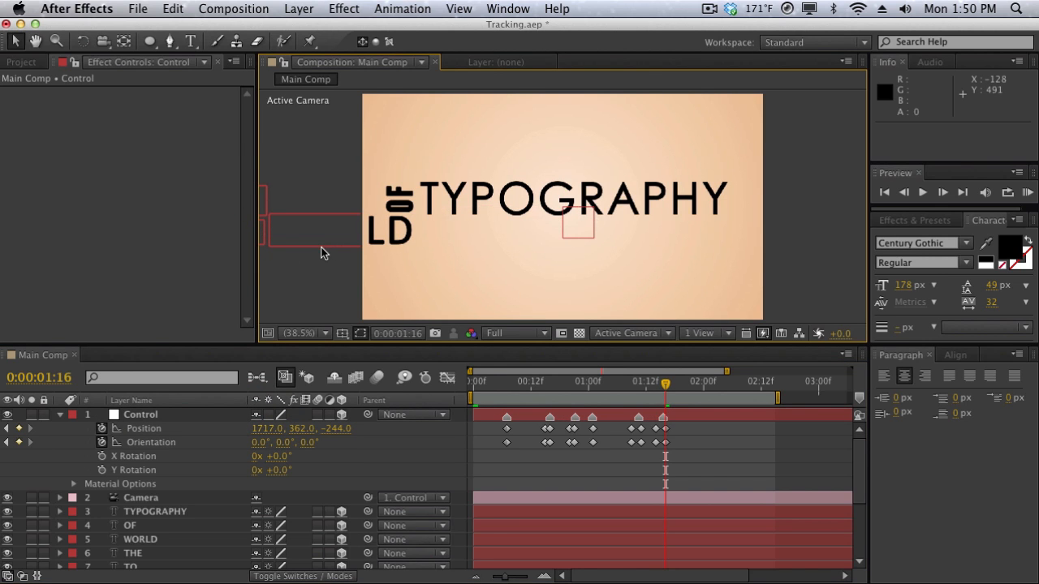
{"action": "key", "text": "KP_0"}
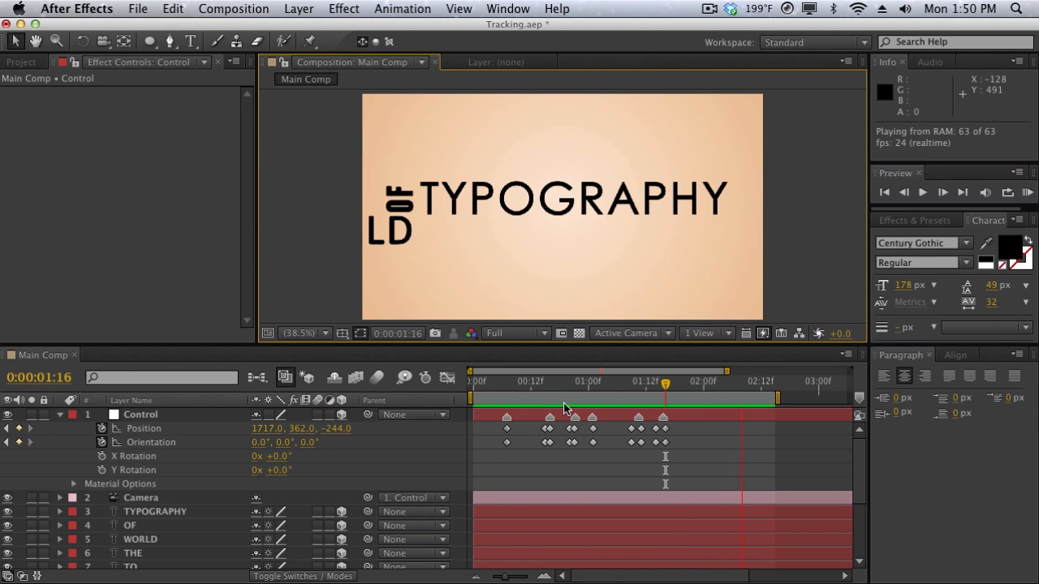
{"action": "left_click_drag", "start_coordinate": [535, 384], "coordinate": [559, 392]}
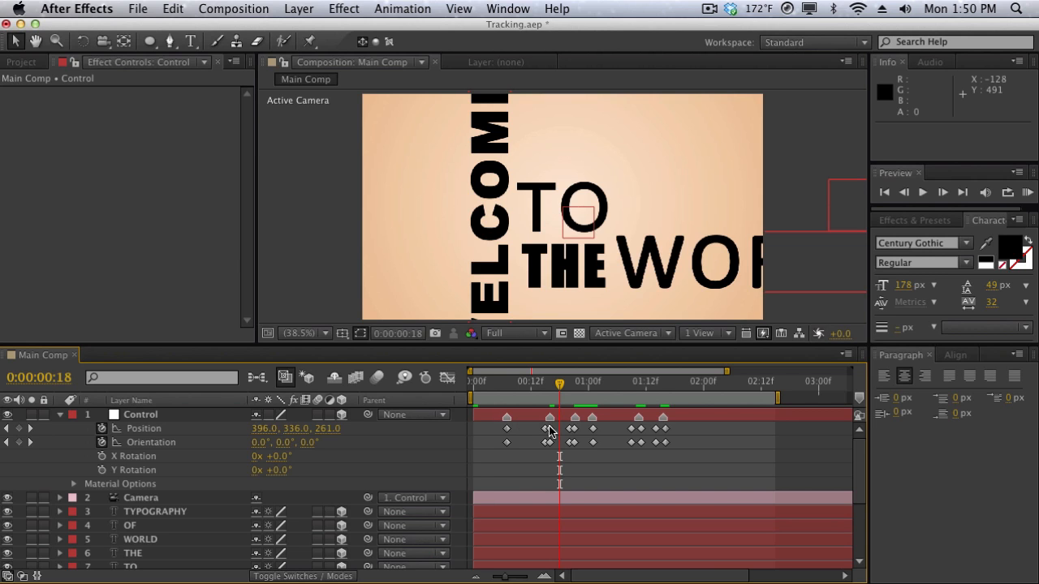
Apply Easy Ease to all of Control's Position and Orientation keyframes and preview the smoothed camera moves.
{"action": "left_click_drag", "start_coordinate": [485, 445], "coordinate": [673, 441]}
{"action": "right_click", "coordinate": [667, 445]}
{"action": "mouse_move", "coordinate": [695, 571]}
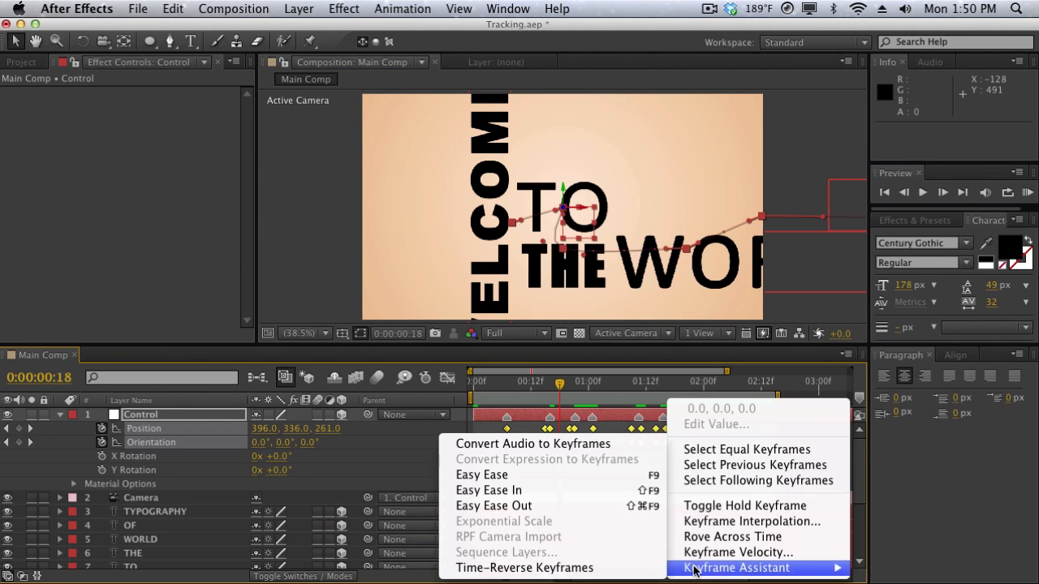
{"action": "left_click", "coordinate": [569, 476]}
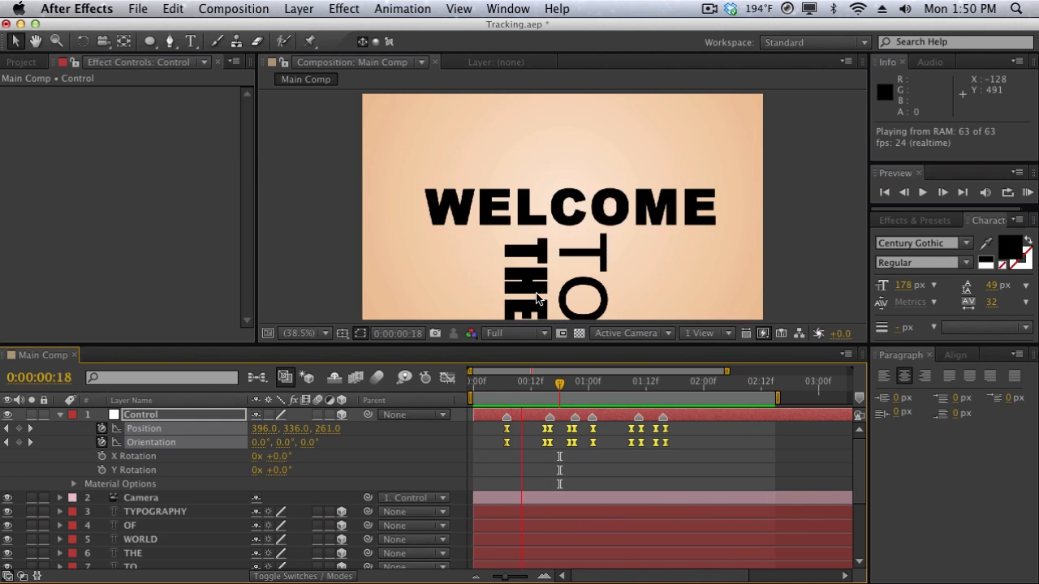
{"action": "key", "text": "space"}
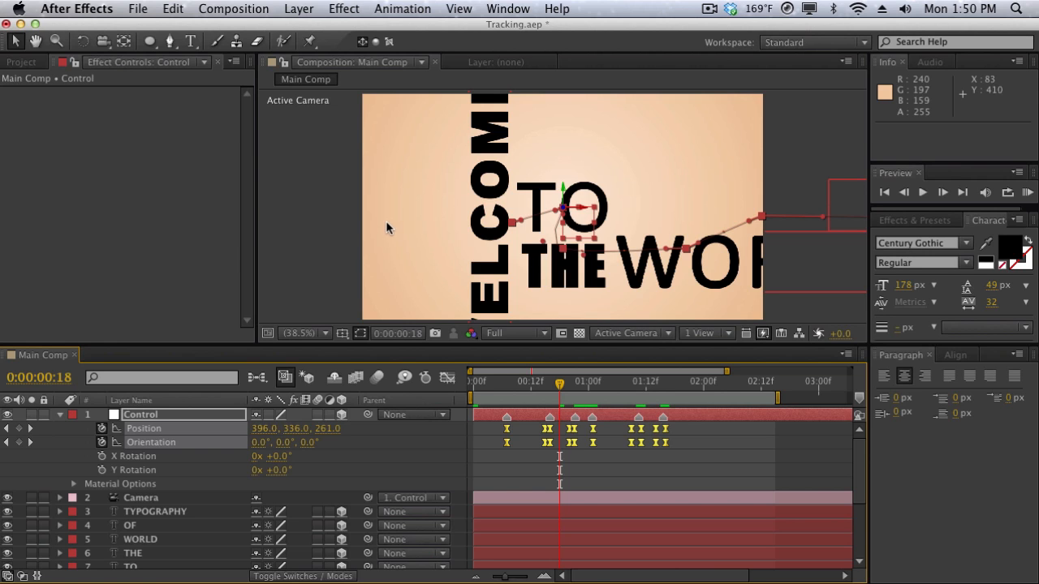
Enable motion blur for the composition and for all six text layers, TYPOGRAPHY through WELCOME, and preview the result.
{"action": "scroll", "coordinate": [322, 448], "scroll_direction": "down", "scroll_amount": 1}
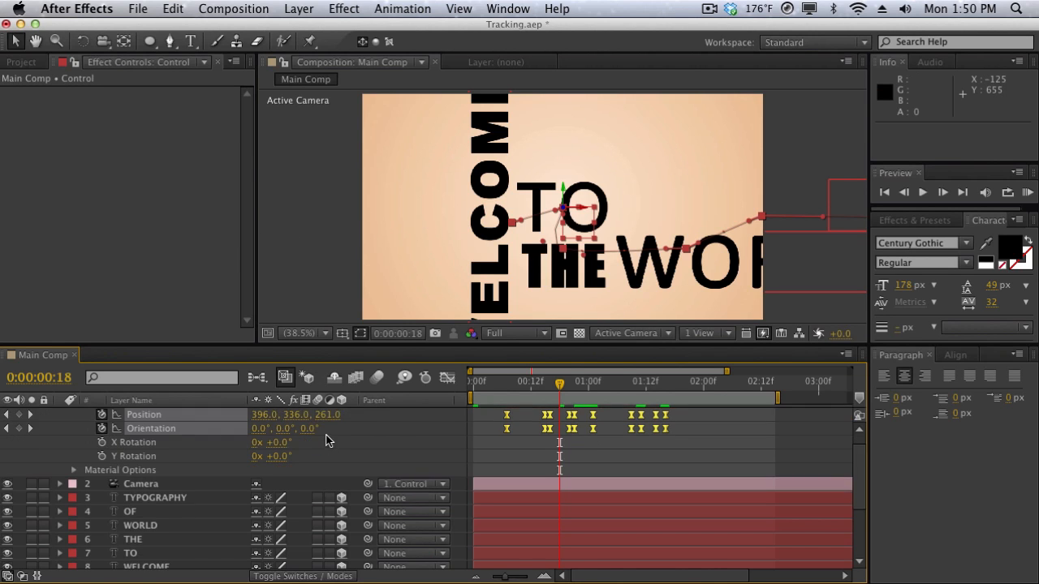
{"action": "scroll", "coordinate": [335, 439], "scroll_direction": "up", "scroll_amount": 1}
{"action": "left_click", "coordinate": [371, 382]}
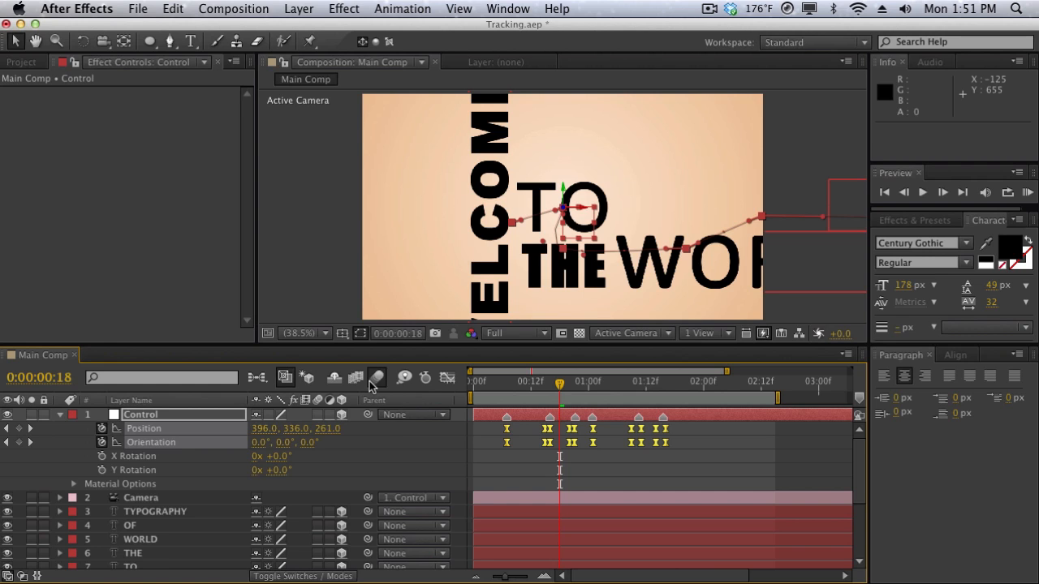
{"action": "scroll", "coordinate": [235, 540], "scroll_direction": "down", "scroll_amount": 4}
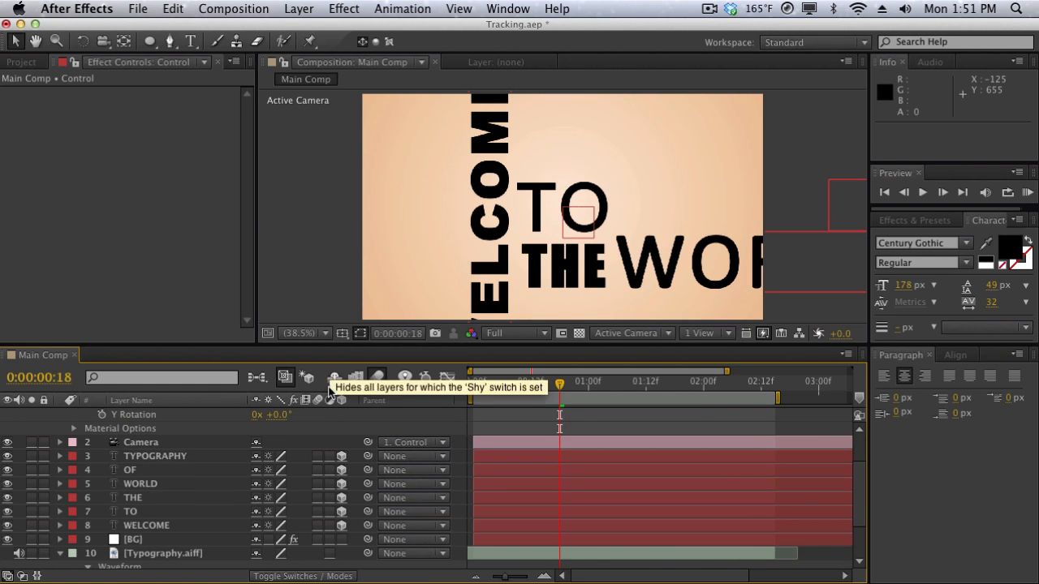
{"action": "left_click_drag", "start_coordinate": [317, 459], "coordinate": [317, 487]}
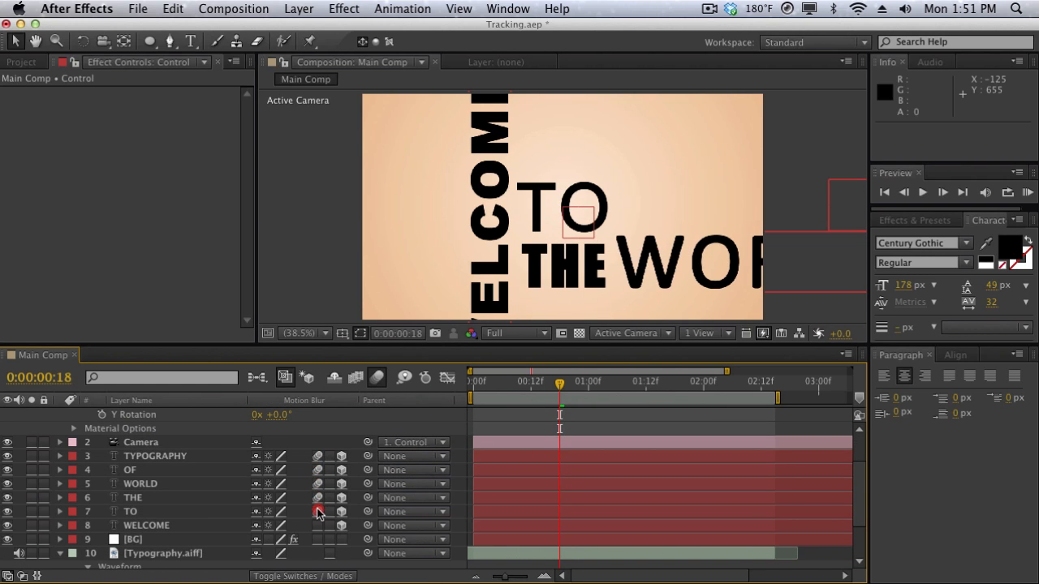
{"action": "left_click_drag", "start_coordinate": [318, 524], "coordinate": [318, 525]}
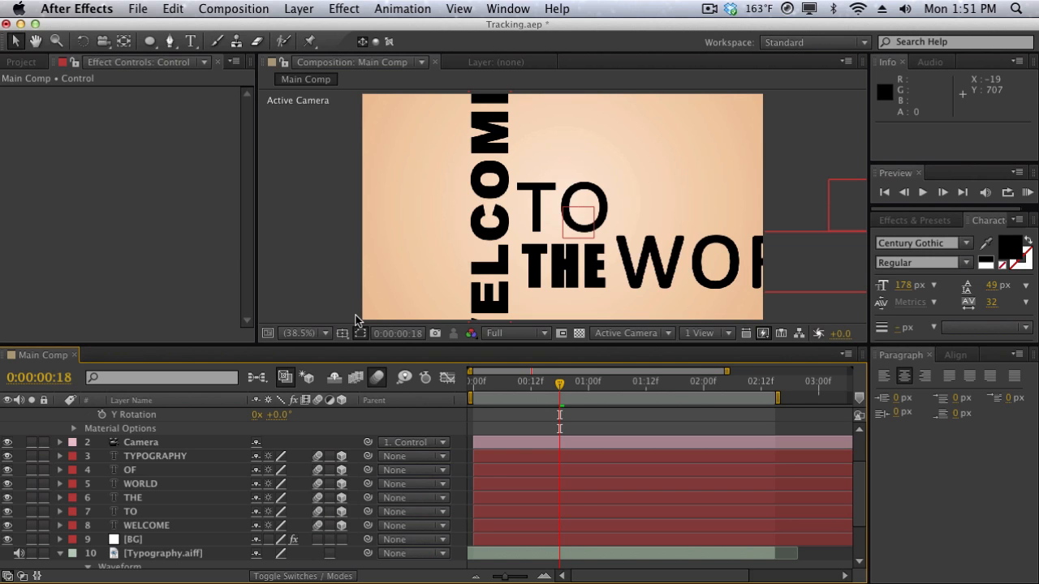
{"action": "key", "text": "KP_0"}
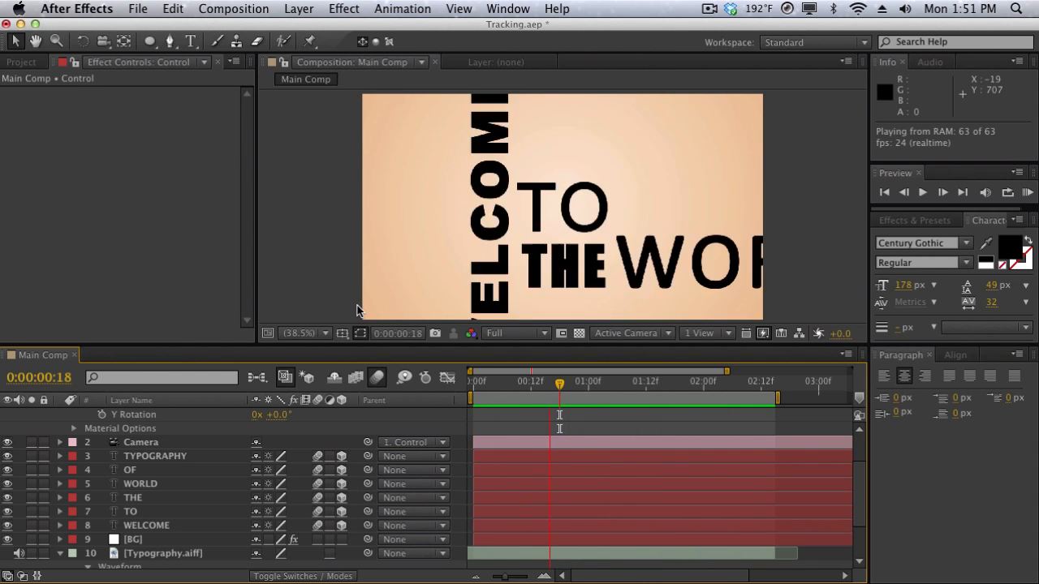
{"action": "left_click", "coordinate": [357, 306]}
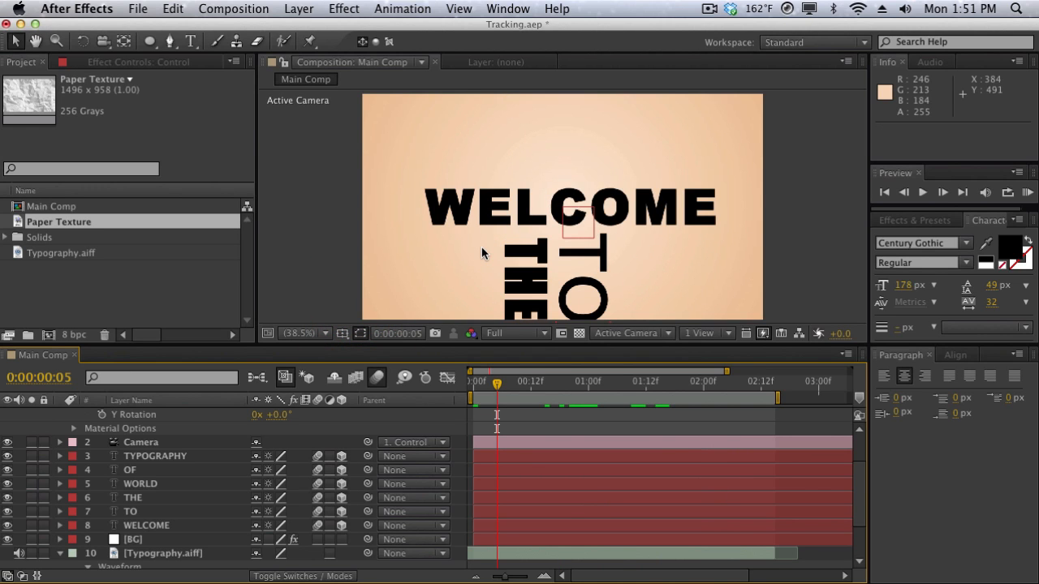
Add the Paper Texture image as the topmost layer of Main Comp and set its blending mode to Overlay.
{"action": "left_click_drag", "start_coordinate": [103, 229], "coordinate": [162, 414]}
{"action": "key", "text": "comma"}
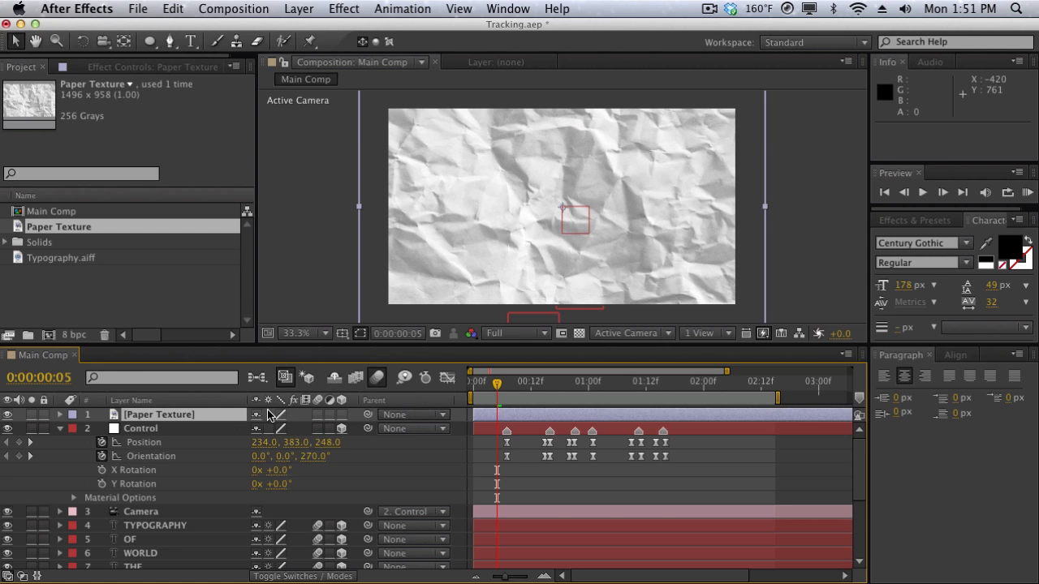
{"action": "left_click", "coordinate": [320, 575]}
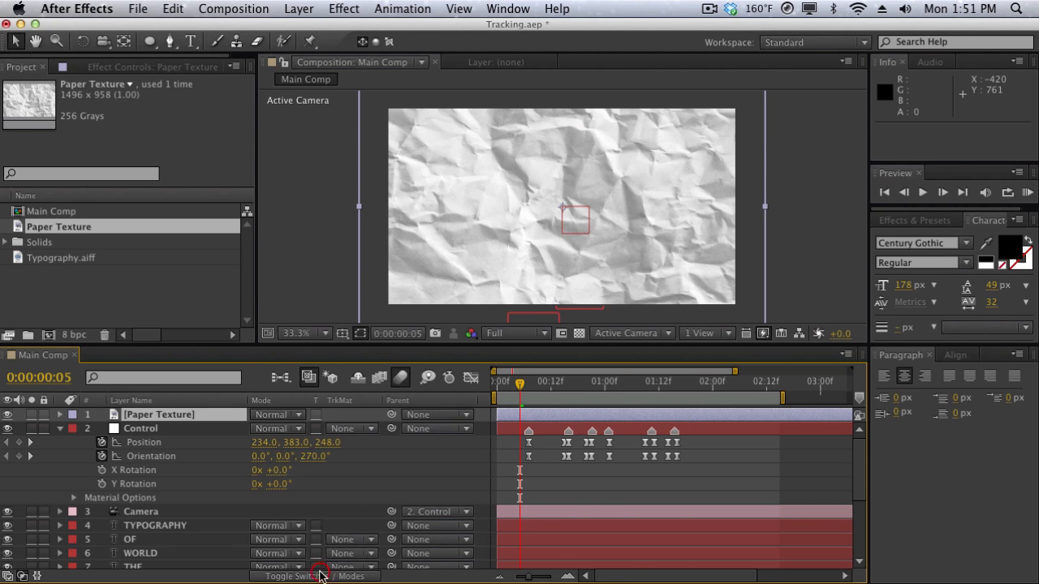
{"action": "left_click", "coordinate": [292, 416]}
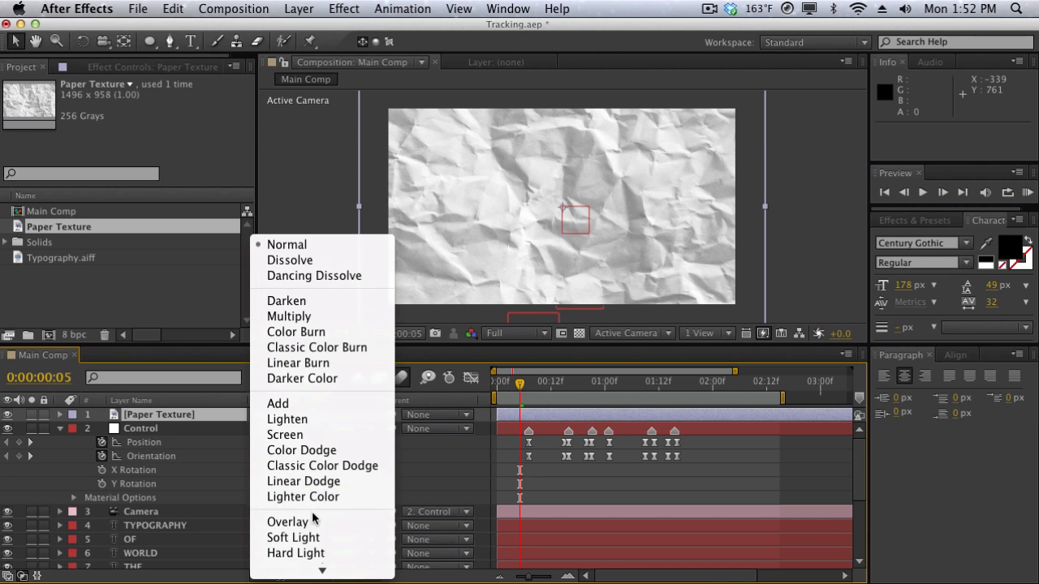
{"action": "left_click", "coordinate": [313, 522]}
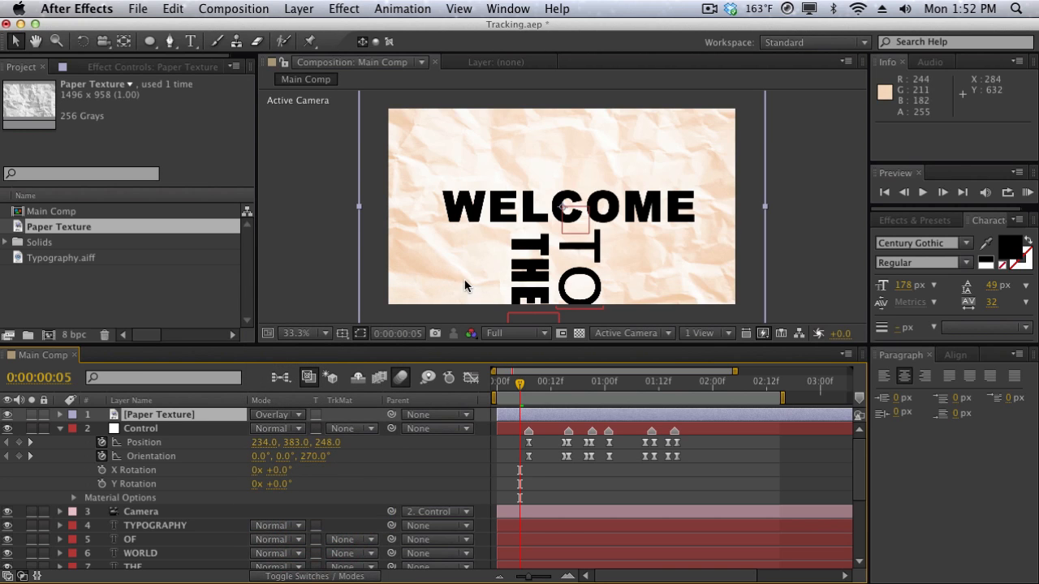
Search the effects for "curves" and apply the Color Correction Curves effect to the Paper Texture layer.
{"action": "left_click", "coordinate": [941, 220]}
{"action": "left_click_drag", "start_coordinate": [988, 238], "coordinate": [767, 243]}
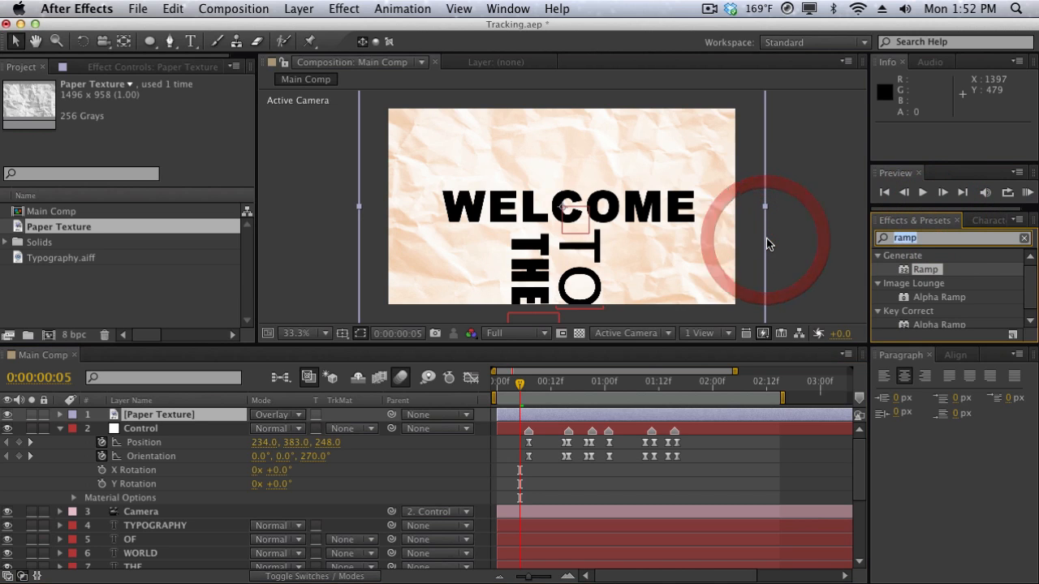
{"action": "type", "text": "curves"}
{"action": "left_click_drag", "start_coordinate": [940, 310], "coordinate": [156, 415]}
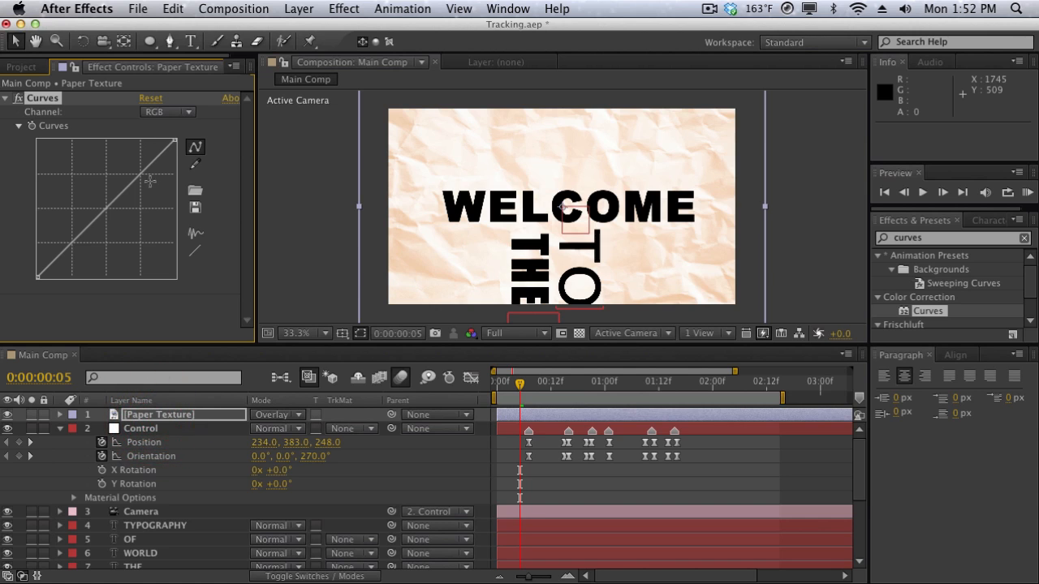
Shape Paper Texture's RGB curve into an S by lowering the white end and shadows and slightly raising the upper midtones.
{"action": "left_click_drag", "start_coordinate": [173, 140], "coordinate": [181, 195]}
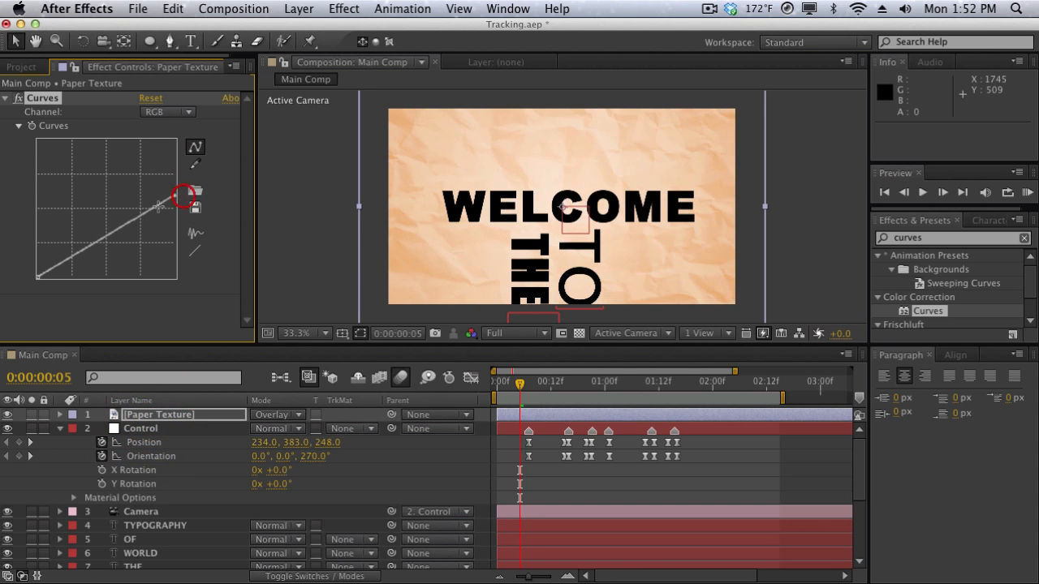
{"action": "left_click_drag", "start_coordinate": [82, 253], "coordinate": [84, 273]}
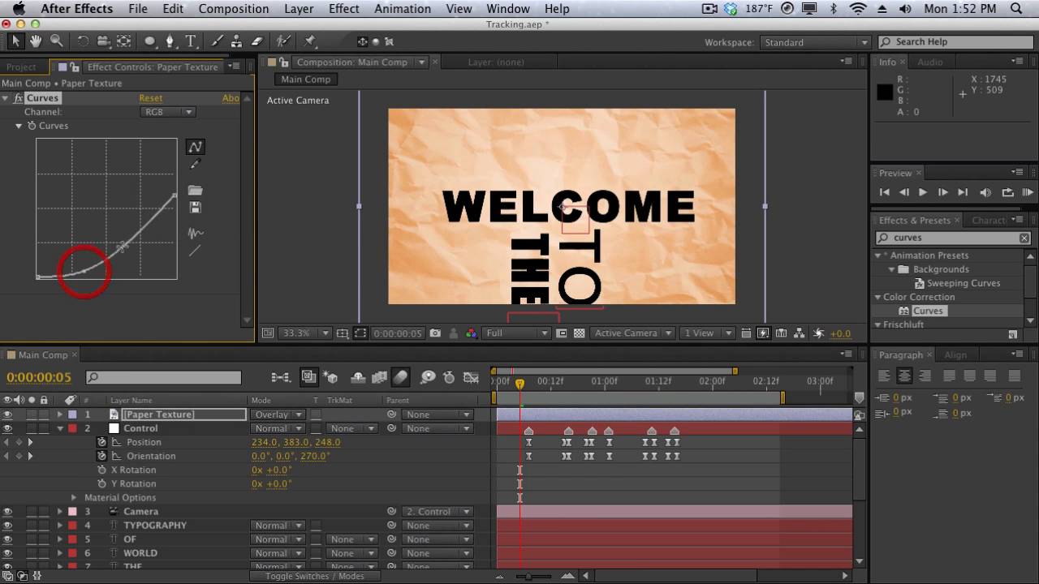
{"action": "left_click_drag", "start_coordinate": [134, 232], "coordinate": [138, 225]}
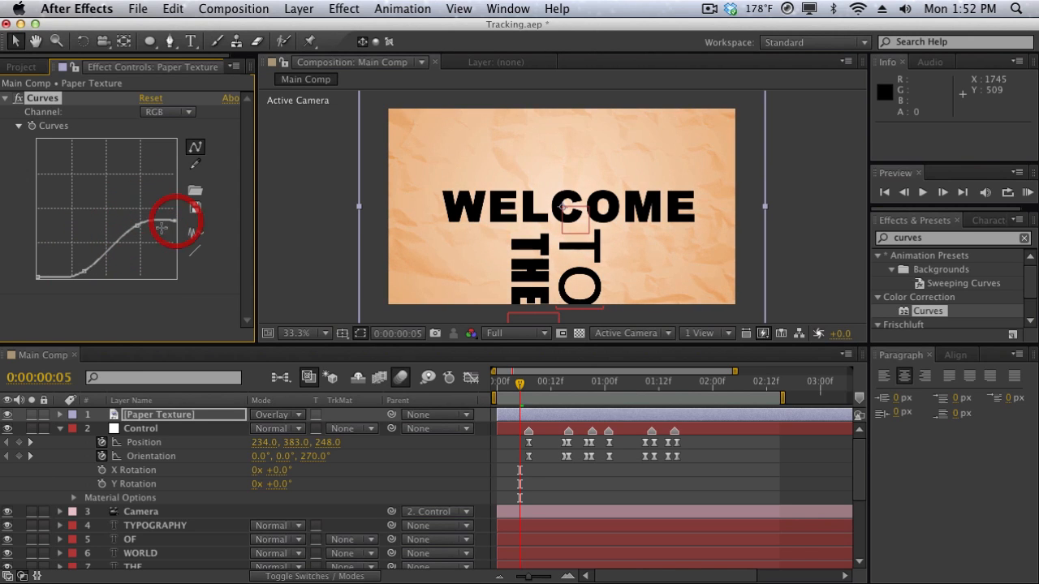
Lower the upper-midtone point of Paper Texture's RGB curve and scale the Paper Texture layer to 89%.
{"action": "mouse_move", "coordinate": [136, 225]}
{"action": "left_mouse_down"}
{"action": "mouse_move", "coordinate": [132, 267]}
{"action": "mouse_move", "coordinate": [131, 243]}
{"action": "left_mouse_up"}
{"action": "key", "text": "s"}
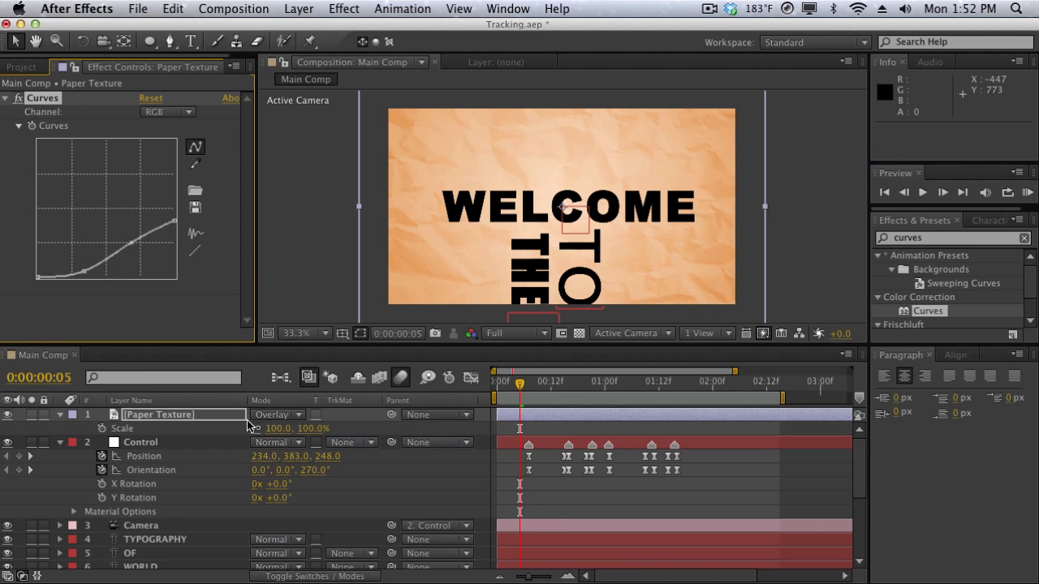
{"action": "left_click_drag", "start_coordinate": [268, 429], "coordinate": [257, 431]}
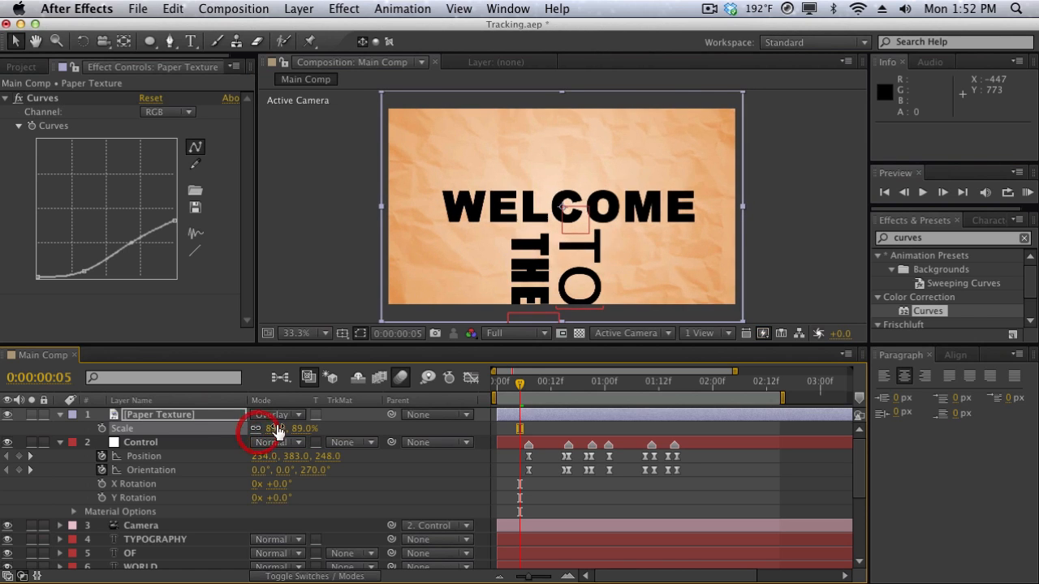
{"action": "left_click", "coordinate": [309, 259]}
Select the six text layers, TYPOGRAPHY through WELCOME, and set their text color to dark gray 272727.
{"action": "scroll", "coordinate": [132, 516], "scroll_direction": "down", "scroll_amount": 3}
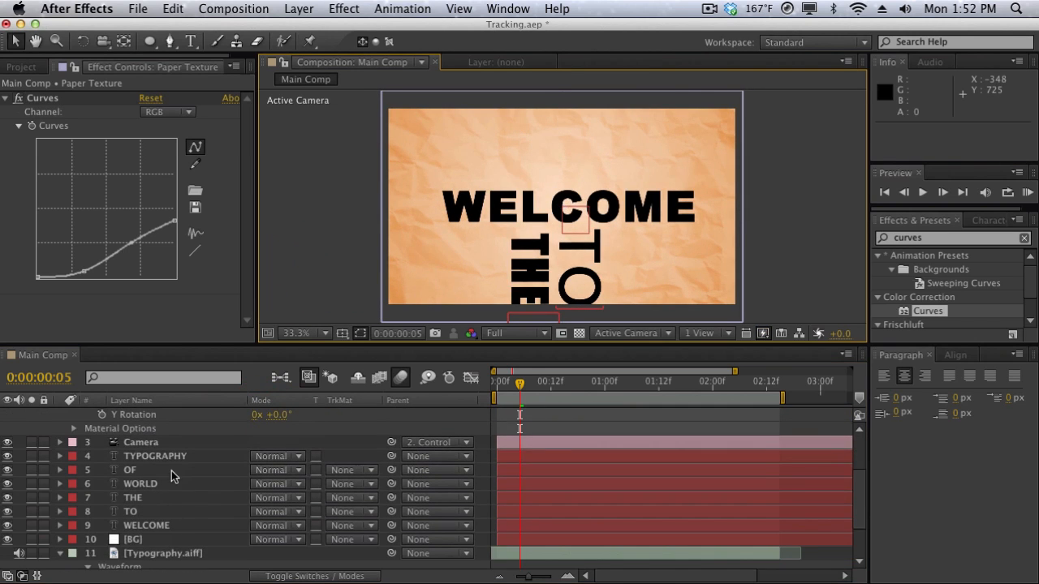
{"action": "left_click", "coordinate": [173, 455]}
{"action": "left_click", "coordinate": [173, 526], "text": "shift"}
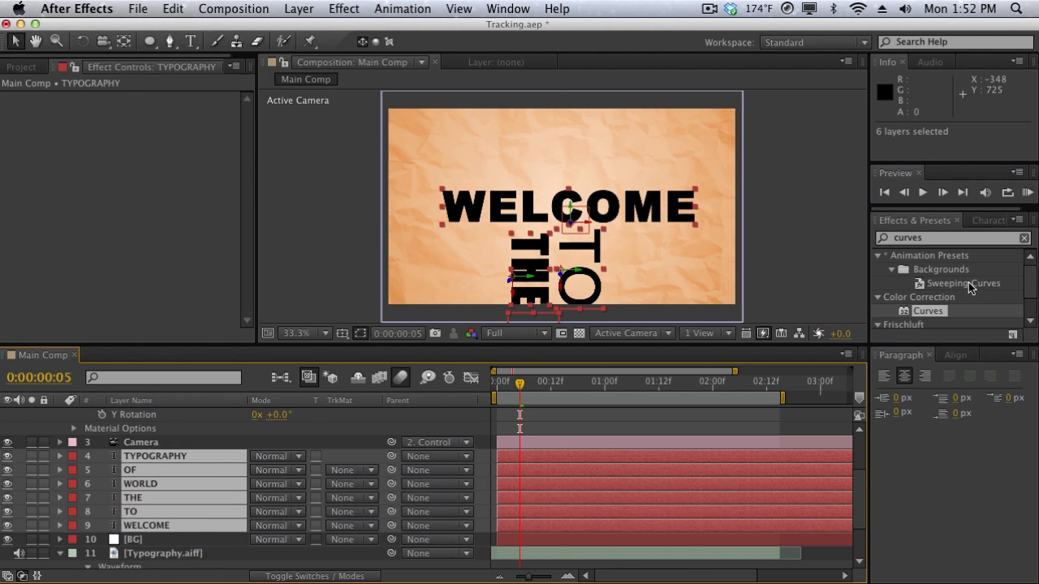
{"action": "left_click", "coordinate": [981, 228]}
{"action": "left_click", "coordinate": [1006, 246]}
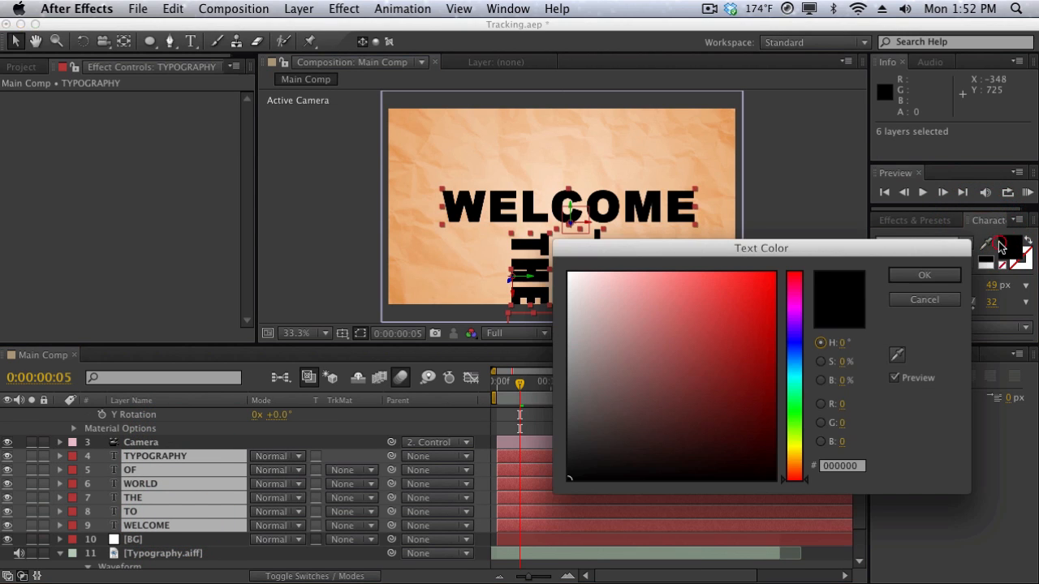
{"action": "mouse_move", "coordinate": [572, 463]}
{"action": "left_mouse_down"}
{"action": "mouse_move", "coordinate": [567, 443]}
{"action": "mouse_move", "coordinate": [563, 452]}
{"action": "left_mouse_up"}
{"action": "key", "text": "Return"}
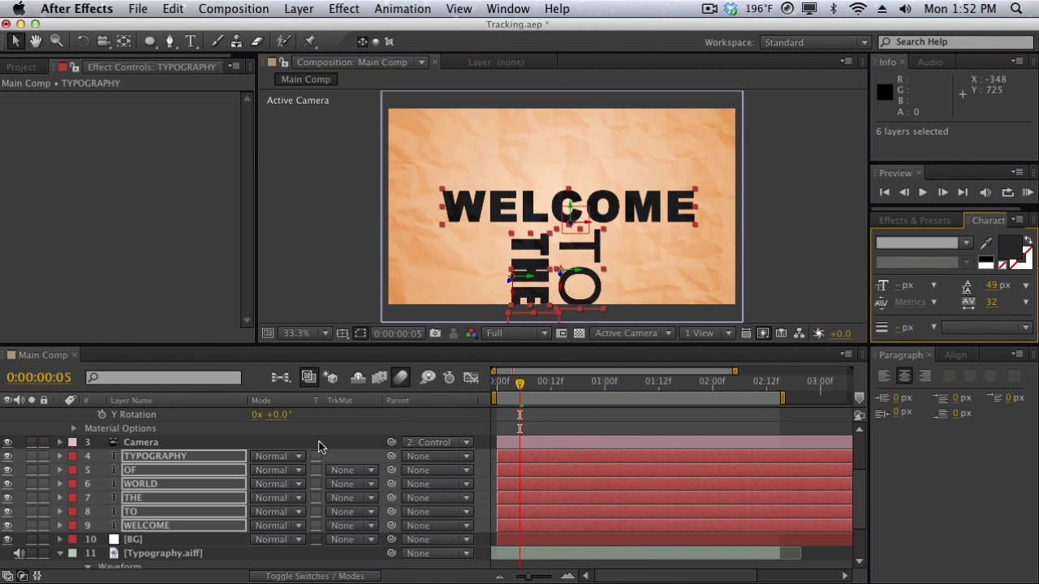
Set the blending mode of all six text layers to Classic Color Burn.
{"action": "left_click", "coordinate": [287, 460]}
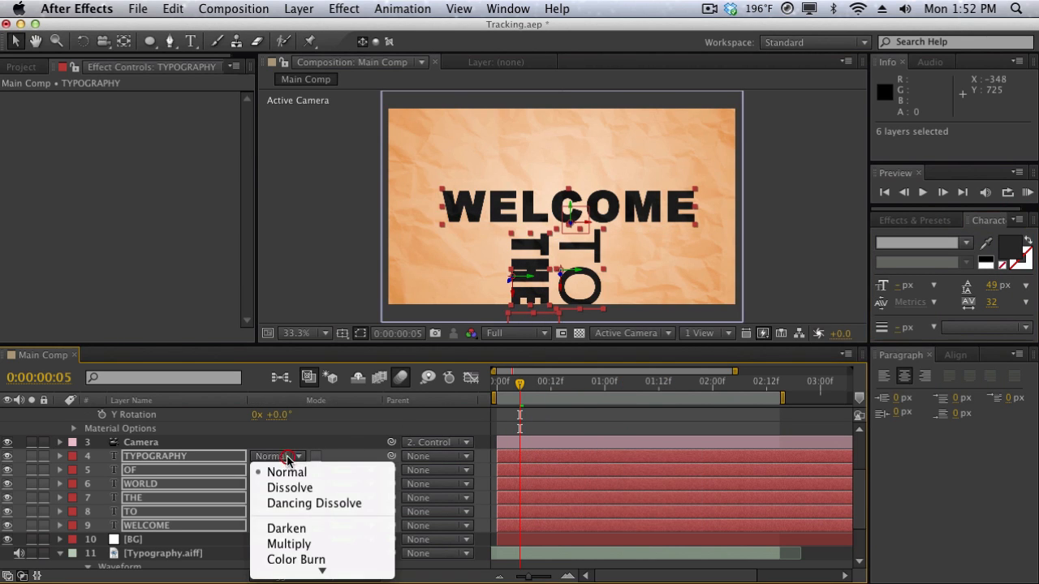
{"action": "scroll", "coordinate": [306, 496], "scroll_direction": "down", "scroll_amount": 3}
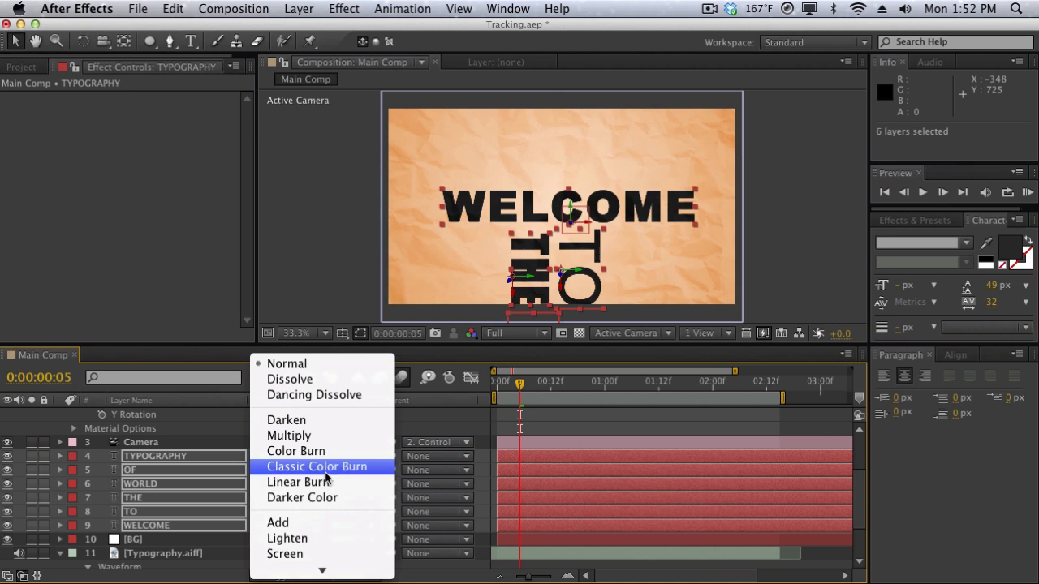
{"action": "left_click", "coordinate": [324, 468]}
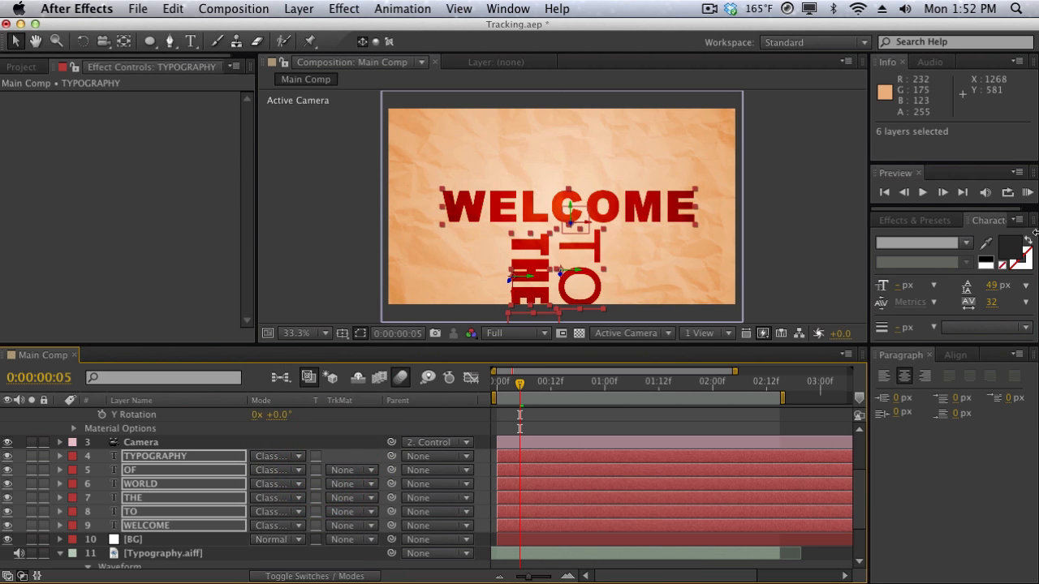
Darken the fill color of the six text layers to a near-black gray and deselect them.
{"action": "left_click", "coordinate": [1007, 252]}
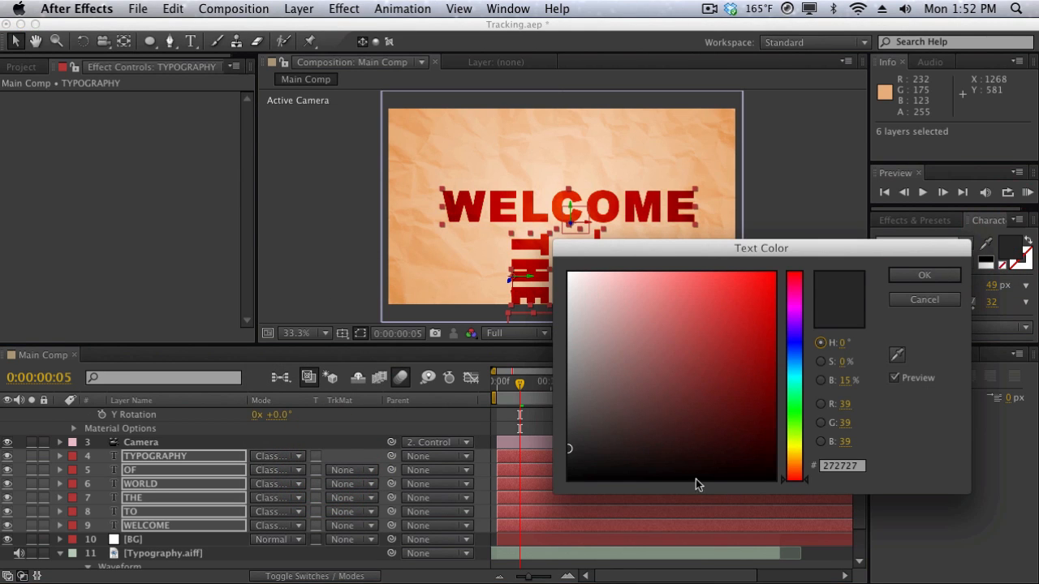
{"action": "left_click_drag", "start_coordinate": [653, 465], "coordinate": [570, 465]}
{"action": "key", "text": "Return"}
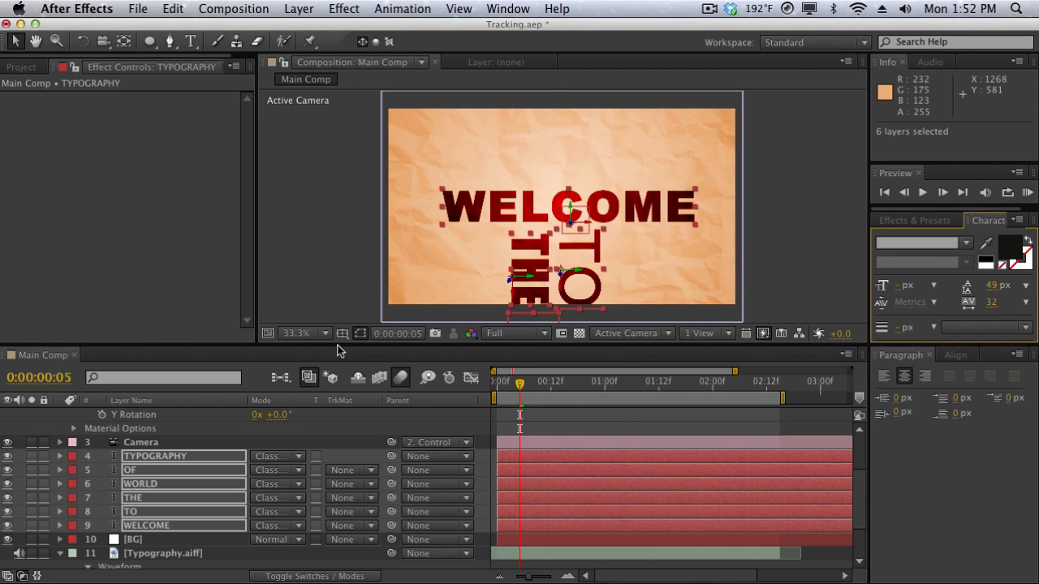
{"action": "left_click", "coordinate": [334, 283]}
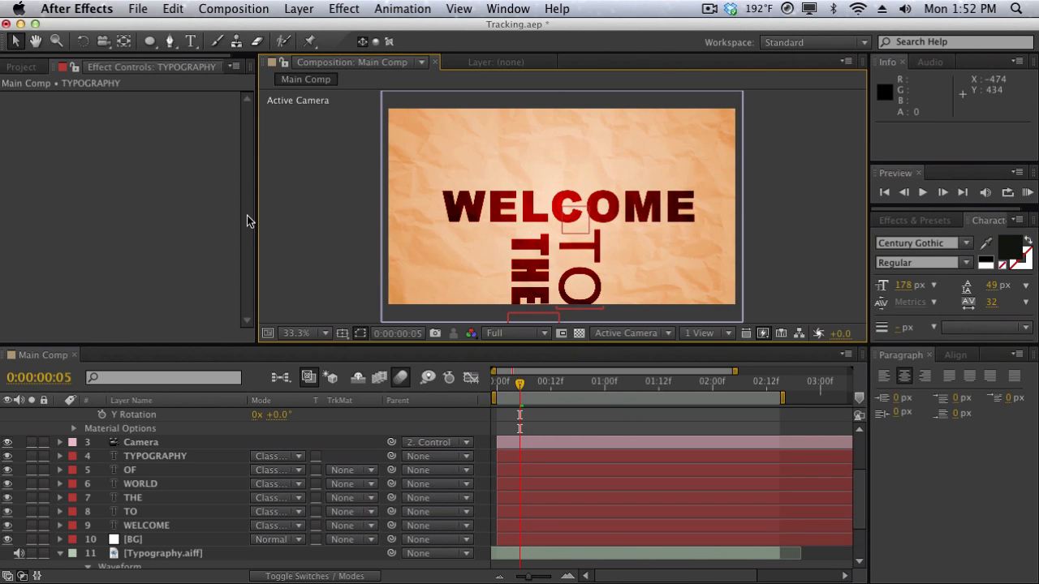
Create a black 1280 x 720 px solid layer named Vignette.
{"action": "left_click", "coordinate": [307, 8]}
{"action": "mouse_move", "coordinate": [313, 28]}
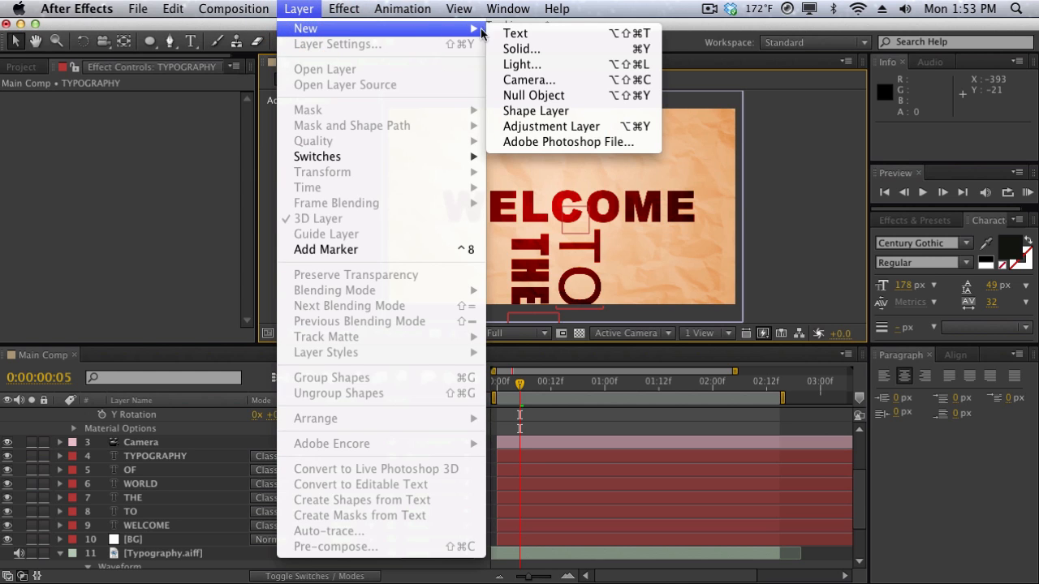
{"action": "left_click", "coordinate": [524, 49]}
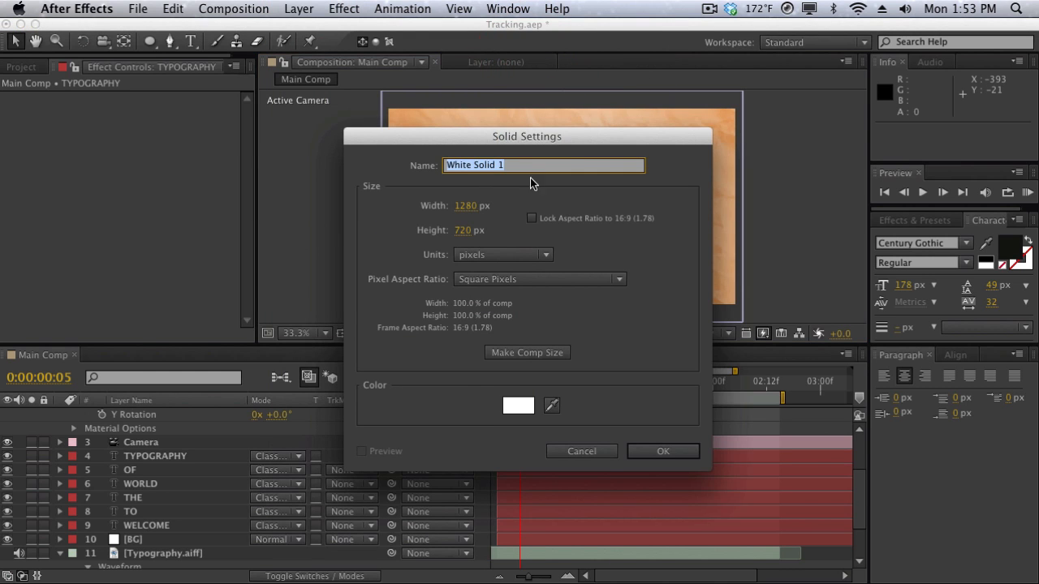
{"action": "left_click_drag", "start_coordinate": [532, 146], "coordinate": [530, 116]}
{"action": "type", "text": "Vignette"}
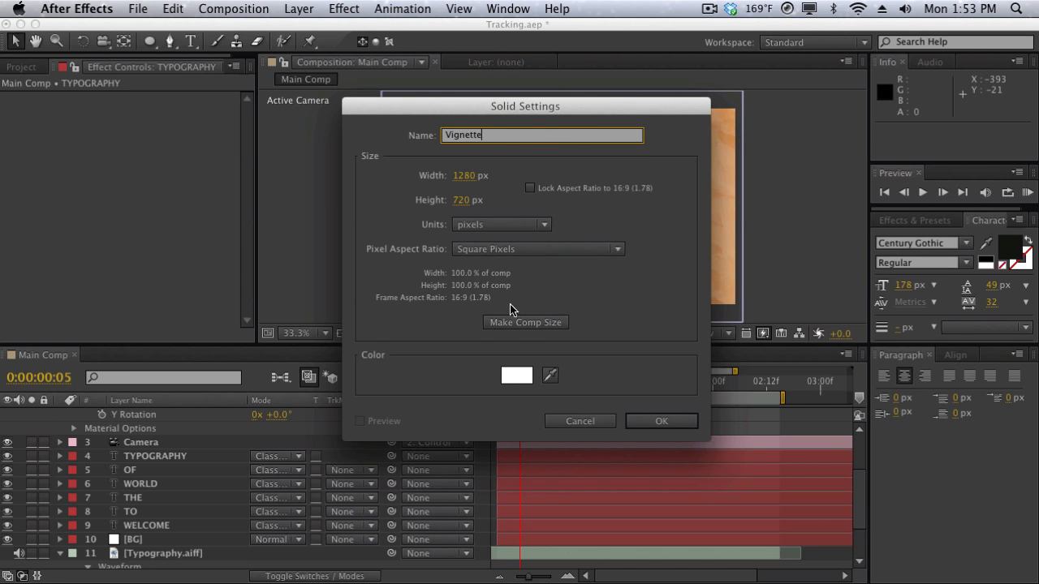
{"action": "left_click", "coordinate": [512, 379]}
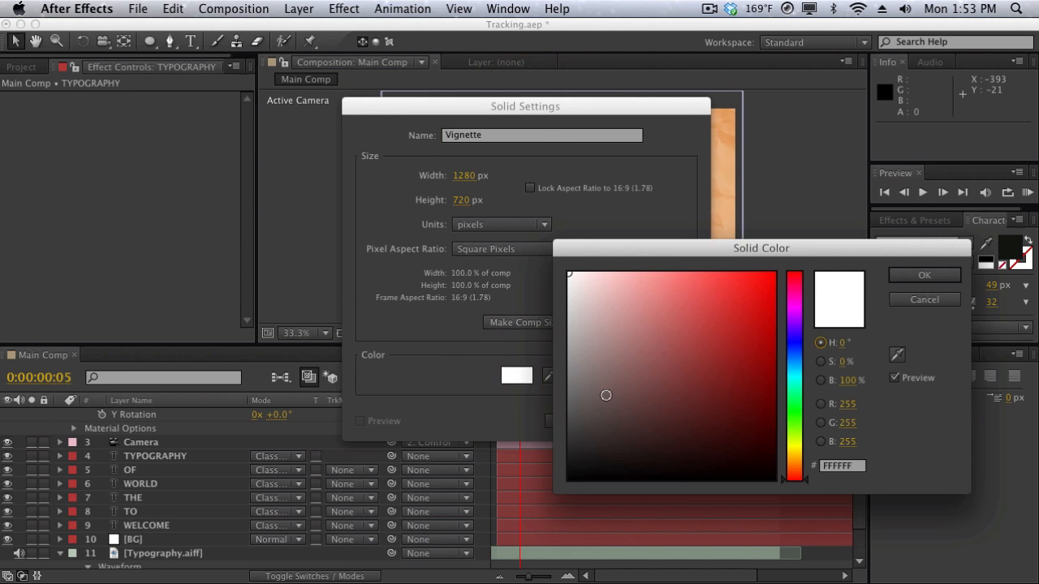
{"action": "left_click_drag", "start_coordinate": [607, 395], "coordinate": [536, 560]}
{"action": "key", "text": "Return"}
{"action": "key", "text": "Return"}
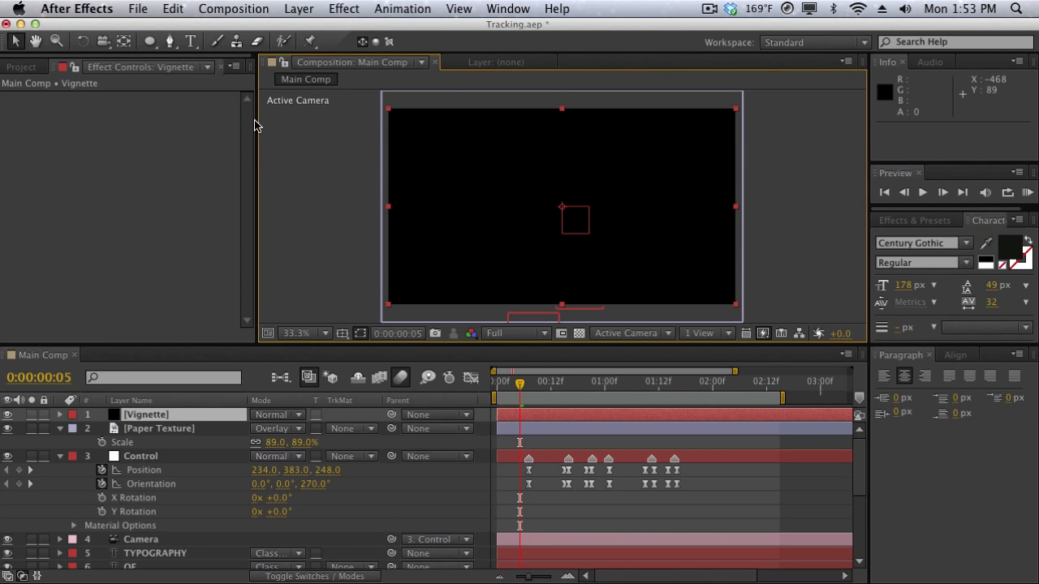
Add a full-frame elliptical mask to the Vignette layer and set the mask mode to Subtract.
{"action": "left_click", "coordinate": [151, 41]}
{"action": "double_click", "coordinate": [151, 41]}
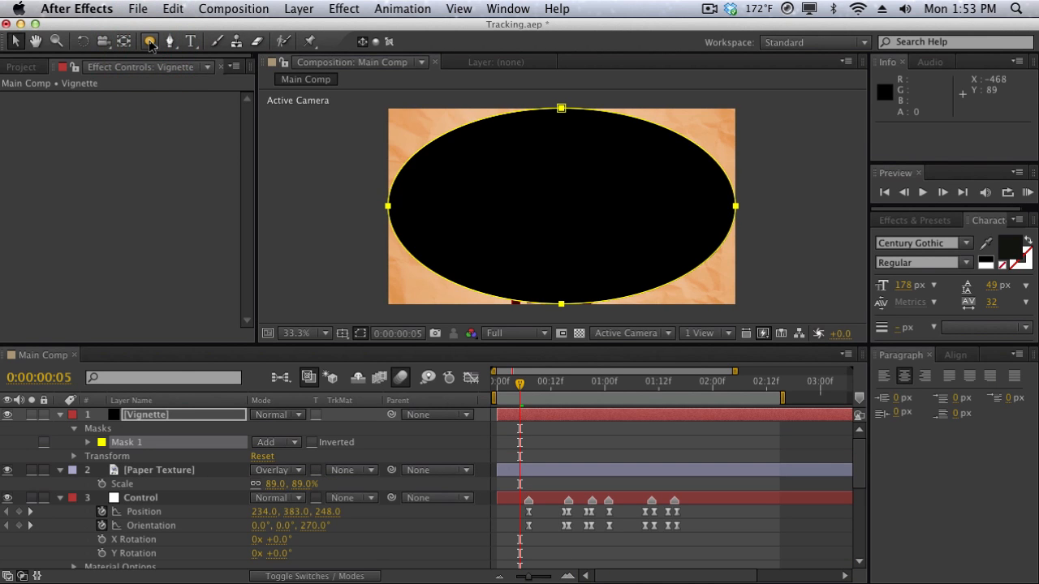
{"action": "key", "text": "v"}
{"action": "left_click", "coordinate": [276, 443]}
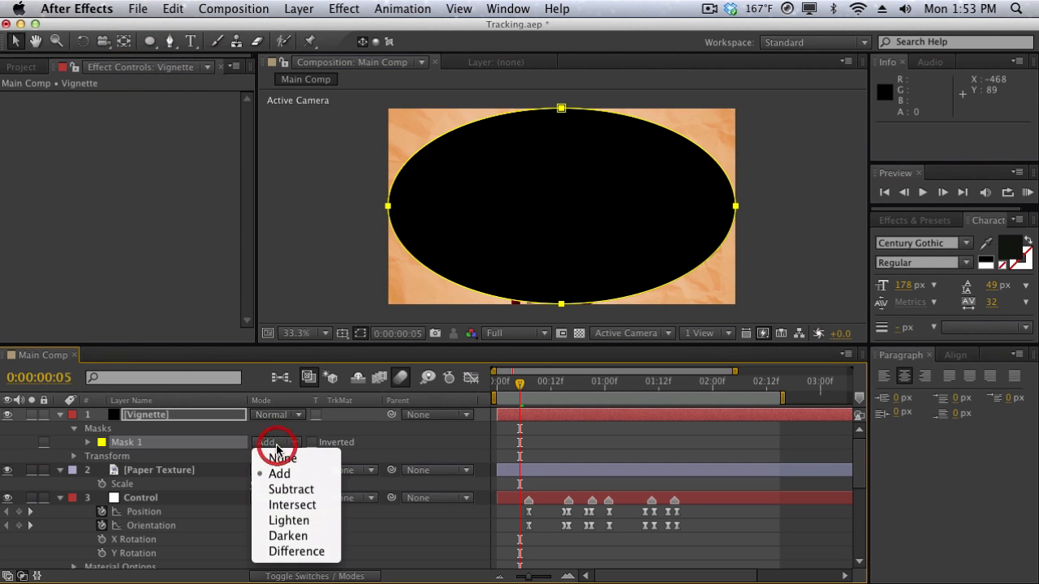
{"action": "left_click", "coordinate": [279, 489]}
Set the Vignette mask's feather to 324 pixels and its expansion to 75 pixels.
{"action": "key", "text": "f"}
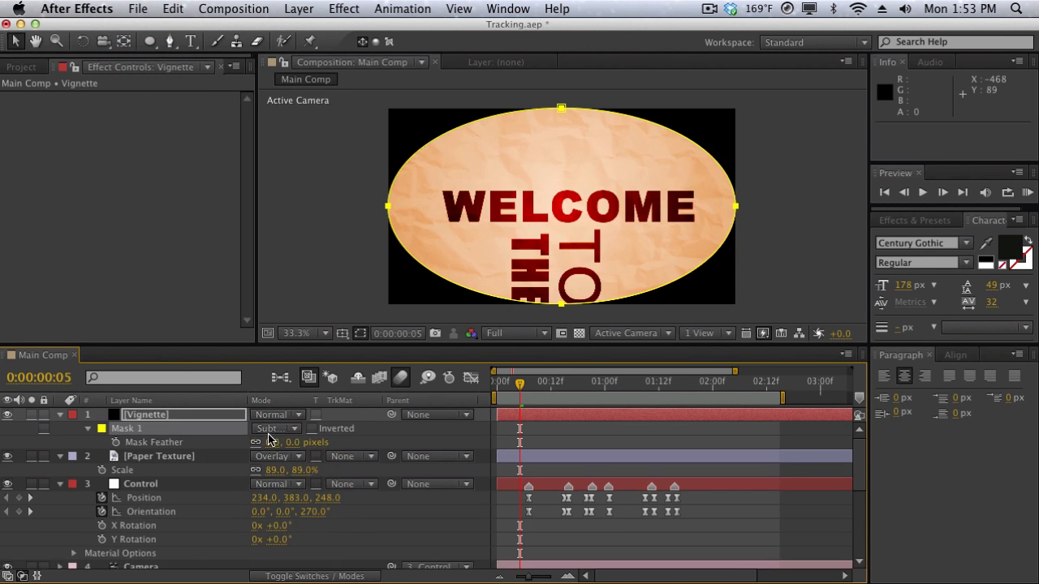
{"action": "left_click_drag", "start_coordinate": [275, 442], "coordinate": [513, 428]}
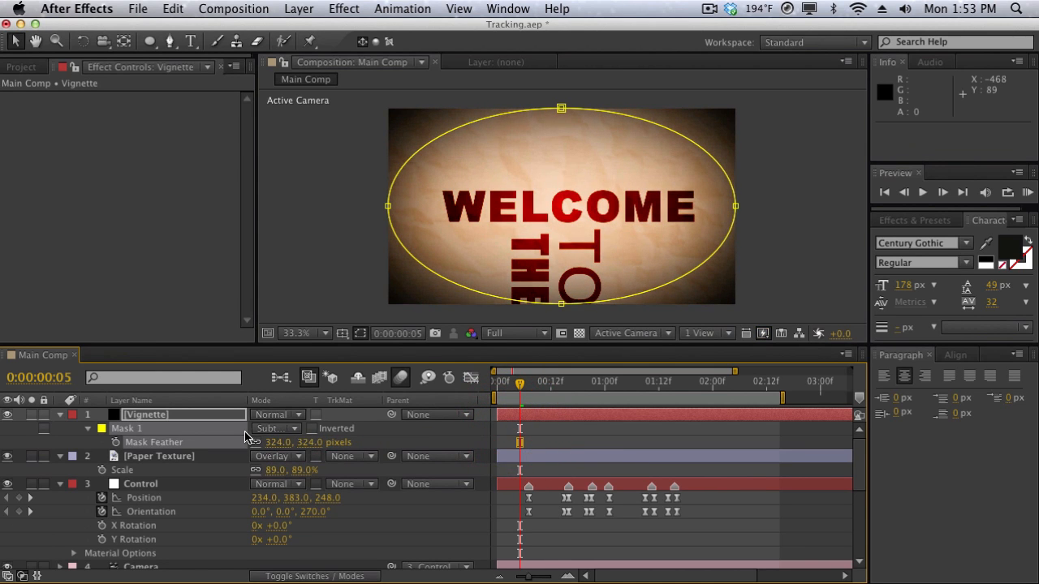
{"action": "key", "text": "m"}
{"action": "key", "text": "m"}
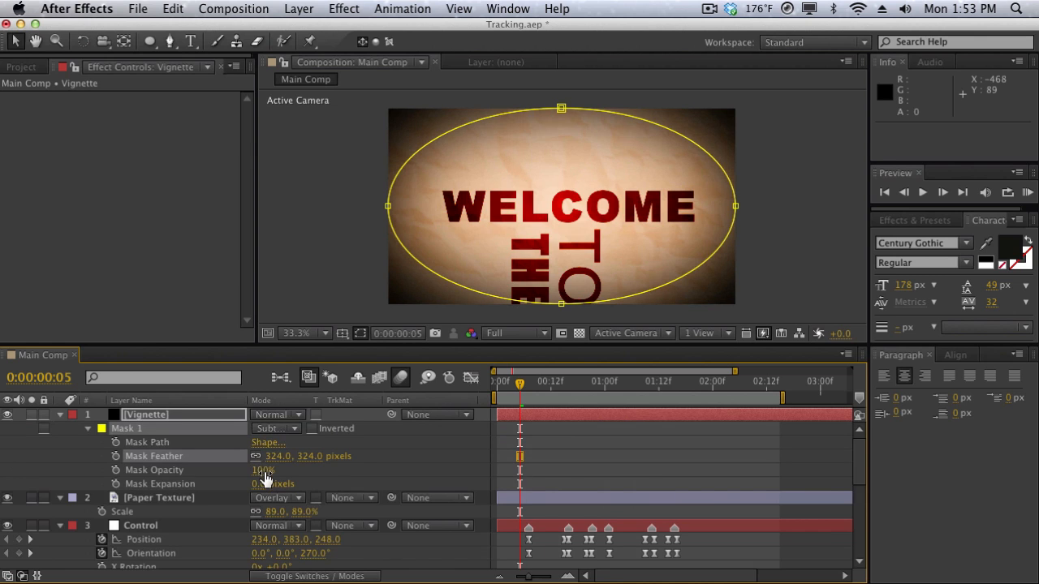
{"action": "left_click_drag", "start_coordinate": [258, 484], "coordinate": [319, 487]}
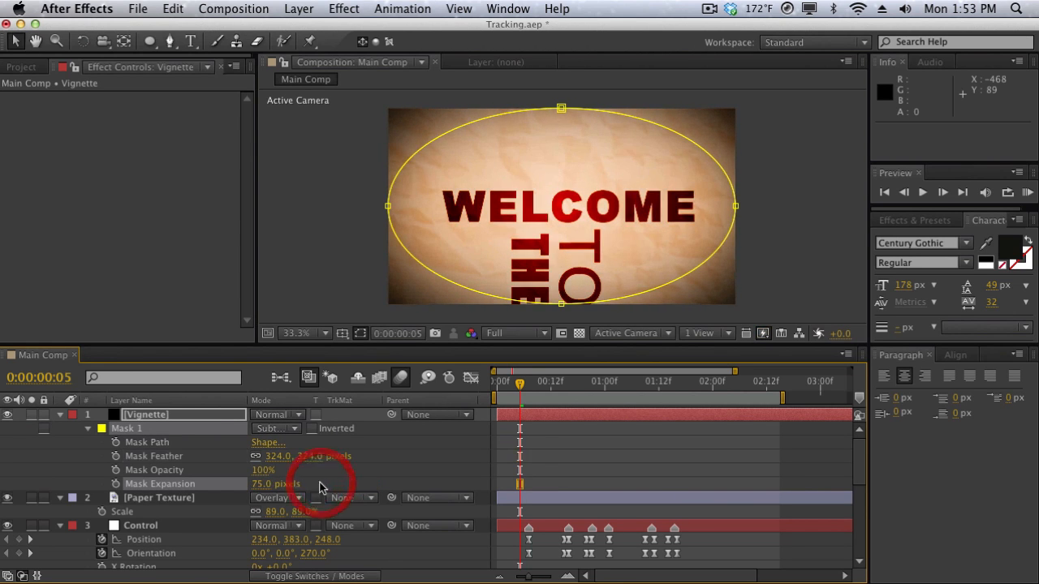
Reduce the Vignette layer's opacity to 30% and deselect the layer.
{"action": "key", "text": "t"}
{"action": "left_click", "coordinate": [239, 428]}
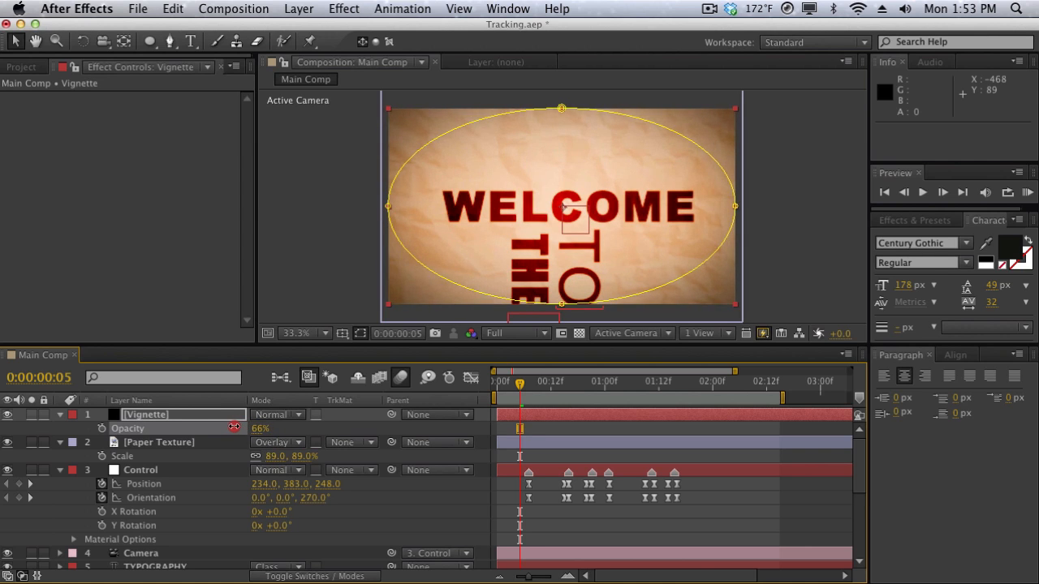
{"action": "left_click_drag", "start_coordinate": [233, 428], "coordinate": [207, 428]}
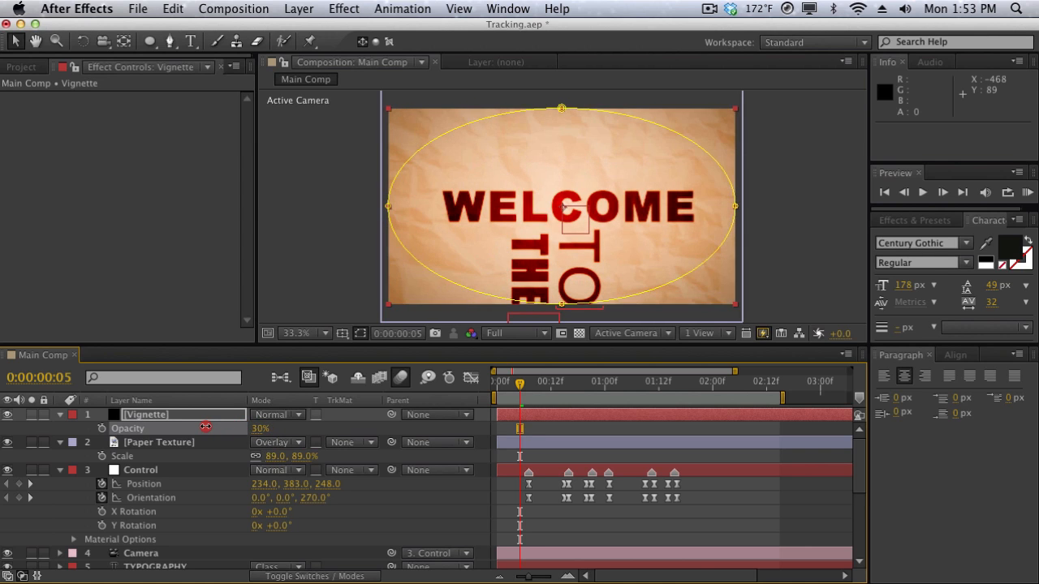
{"action": "left_click", "coordinate": [274, 138]}
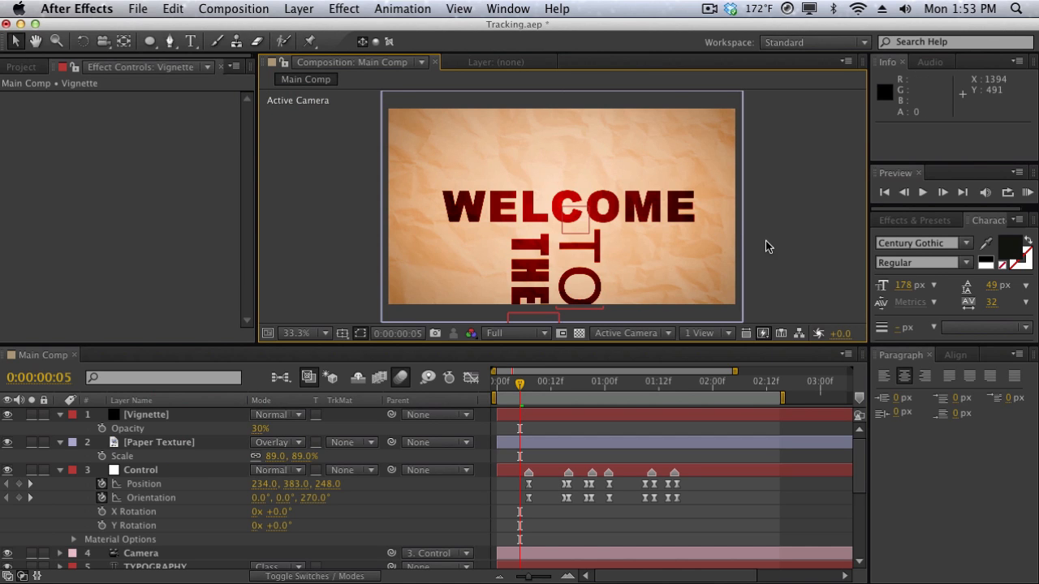
Play a RAM preview of the composition to check the vignette and text color, and look over the layer stack.
{"action": "key", "text": "KP_0"}
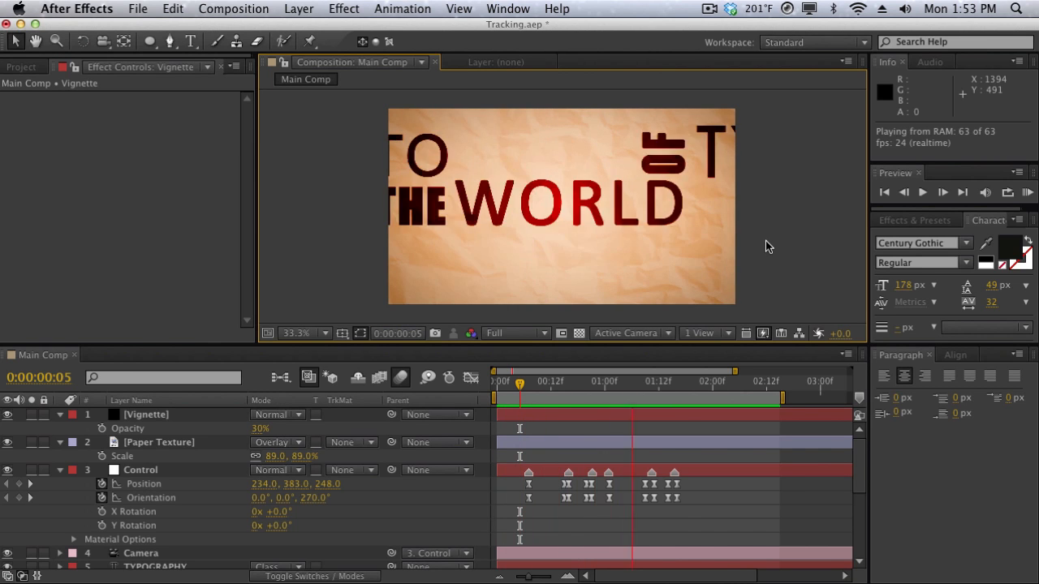
{"action": "left_click", "coordinate": [777, 239]}
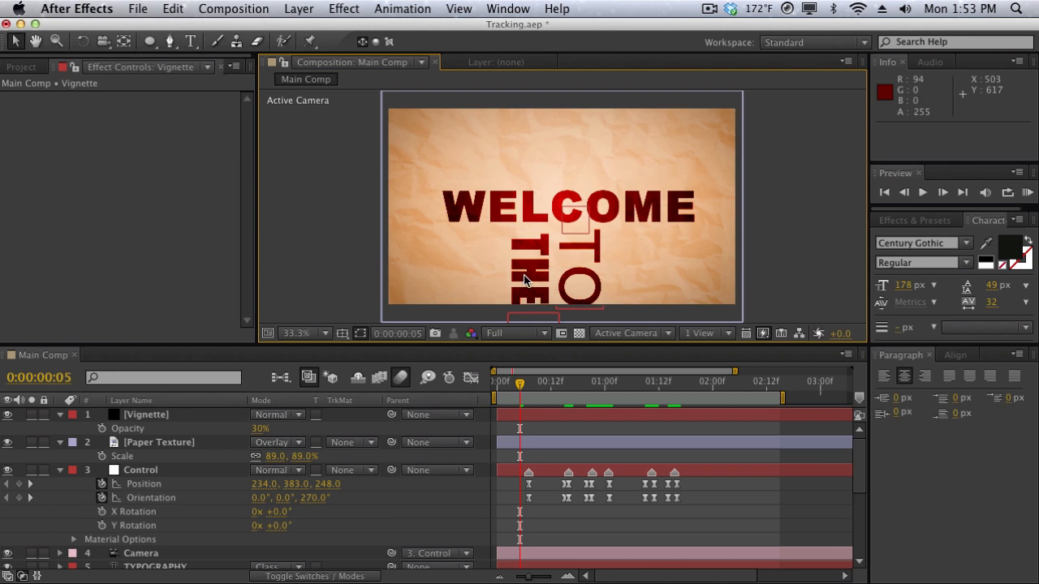
{"action": "scroll", "coordinate": [556, 477], "scroll_direction": "down", "scroll_amount": 3}
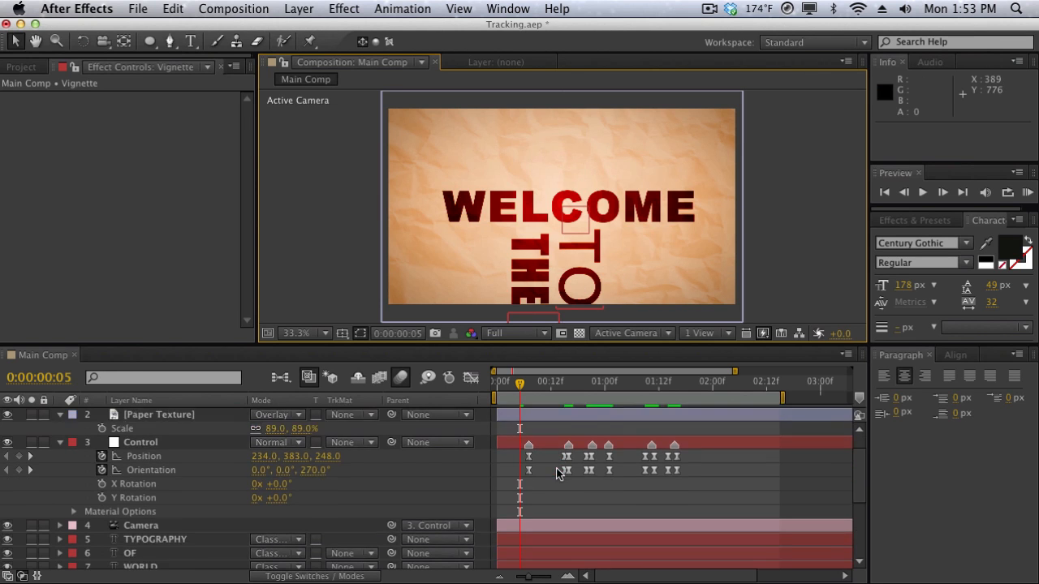
{"action": "scroll", "coordinate": [557, 477], "scroll_direction": "up", "scroll_amount": 3}
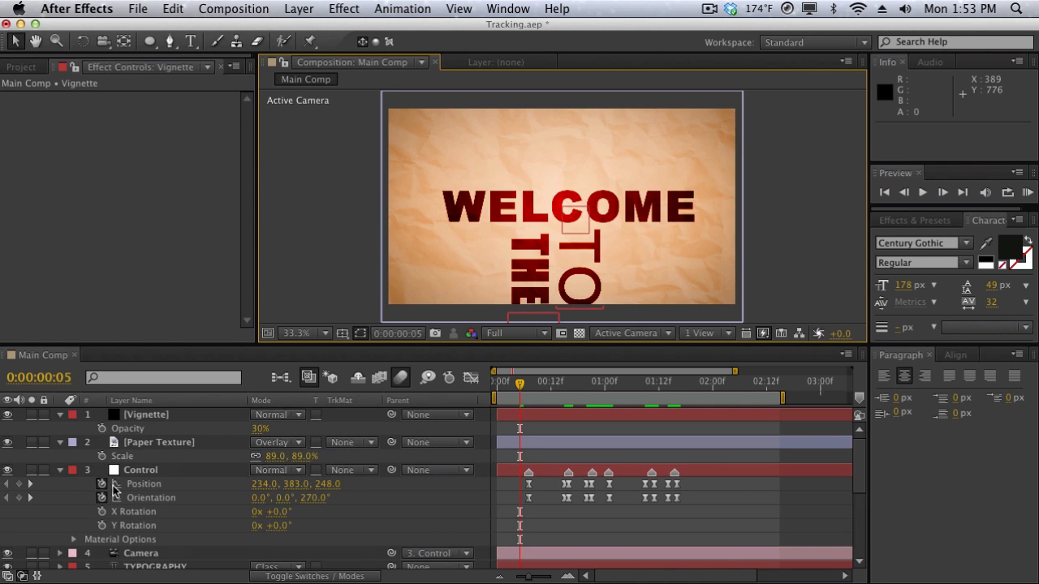